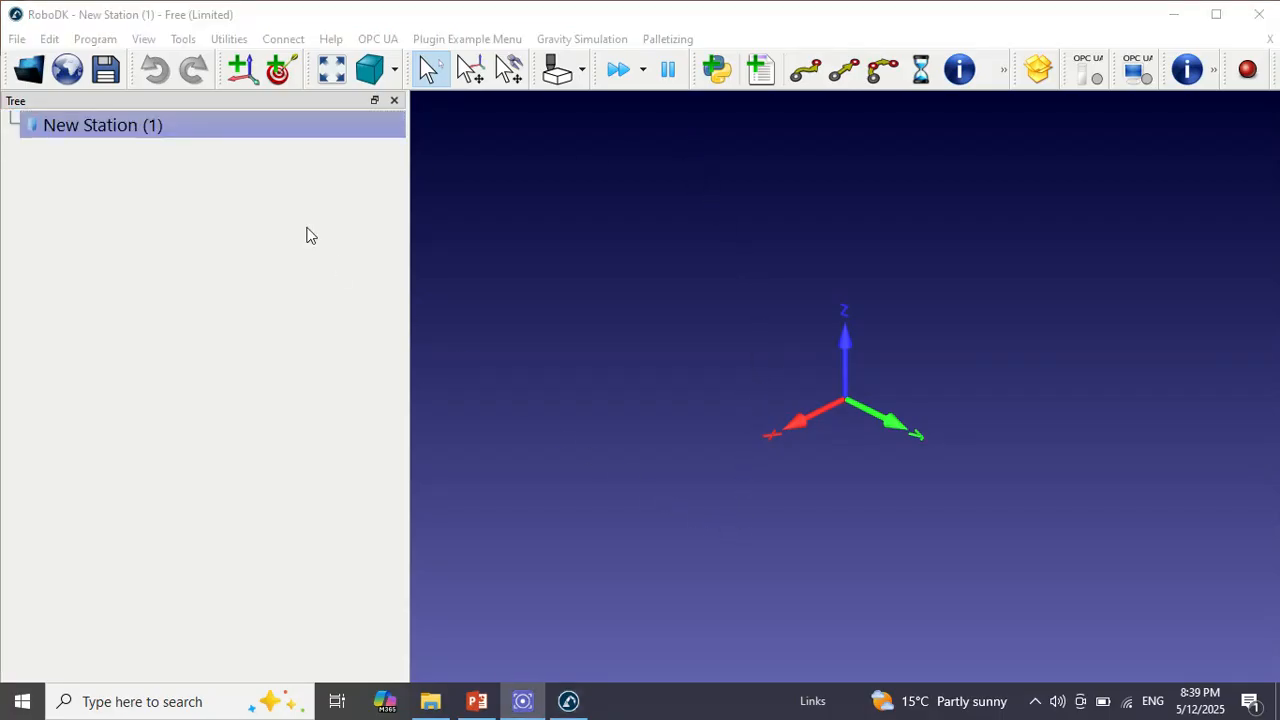
# Open the online robot library in the browser and search it for ABB CRB
pyautogui.click(70, 72)
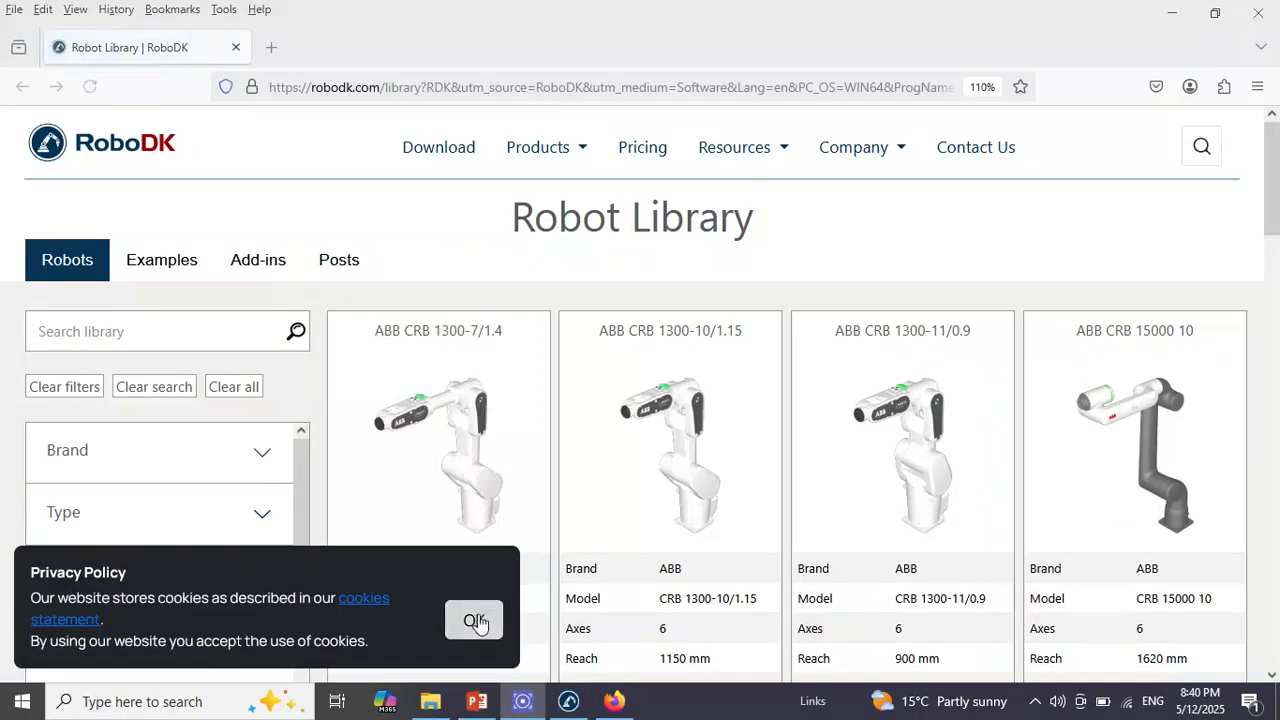
pyautogui.click(479, 621)
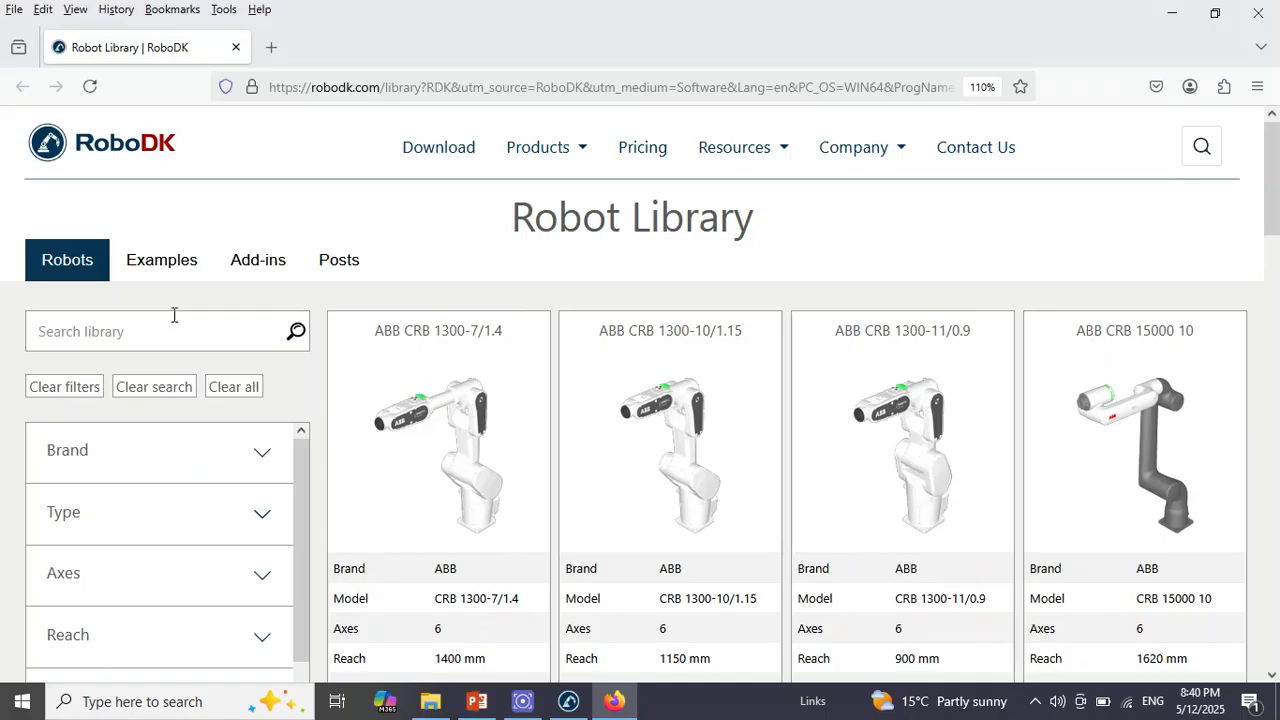
pyautogui.write('ABB CRB')
pyautogui.press('Return')
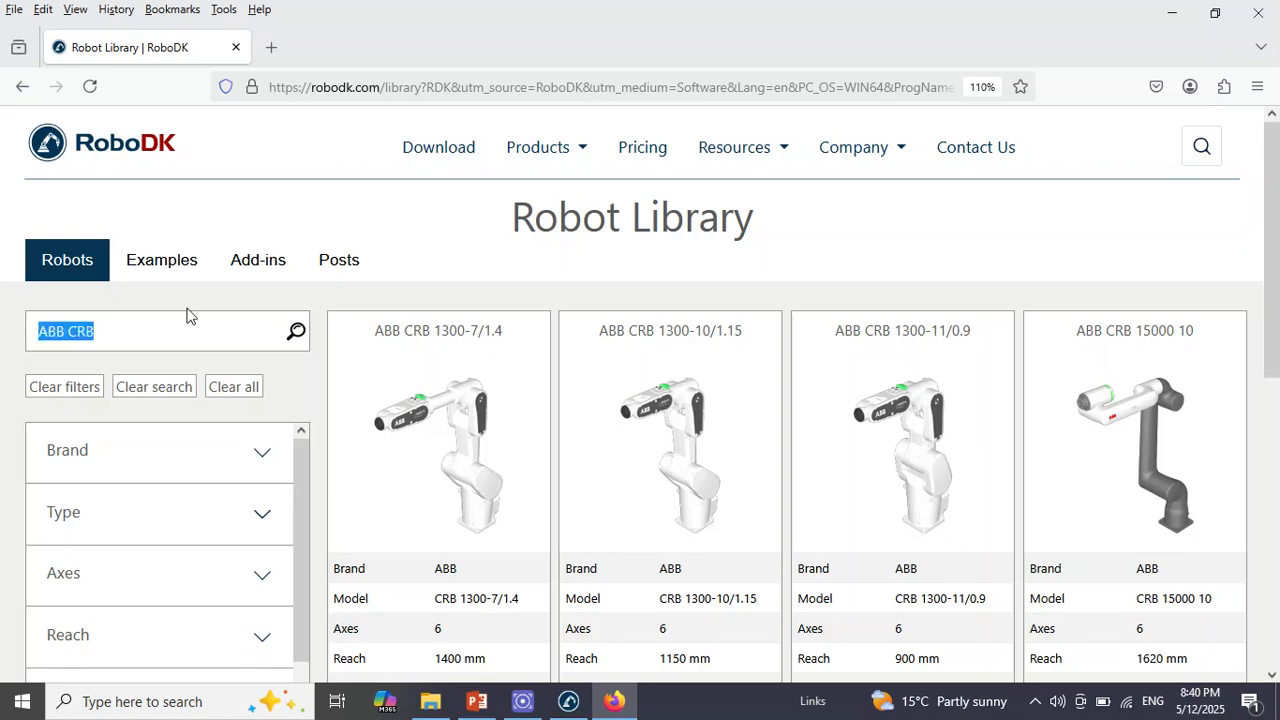
# Download the ABB CRB 1300-7/1.4 robot from the library
pyautogui.moveTo(472, 597)
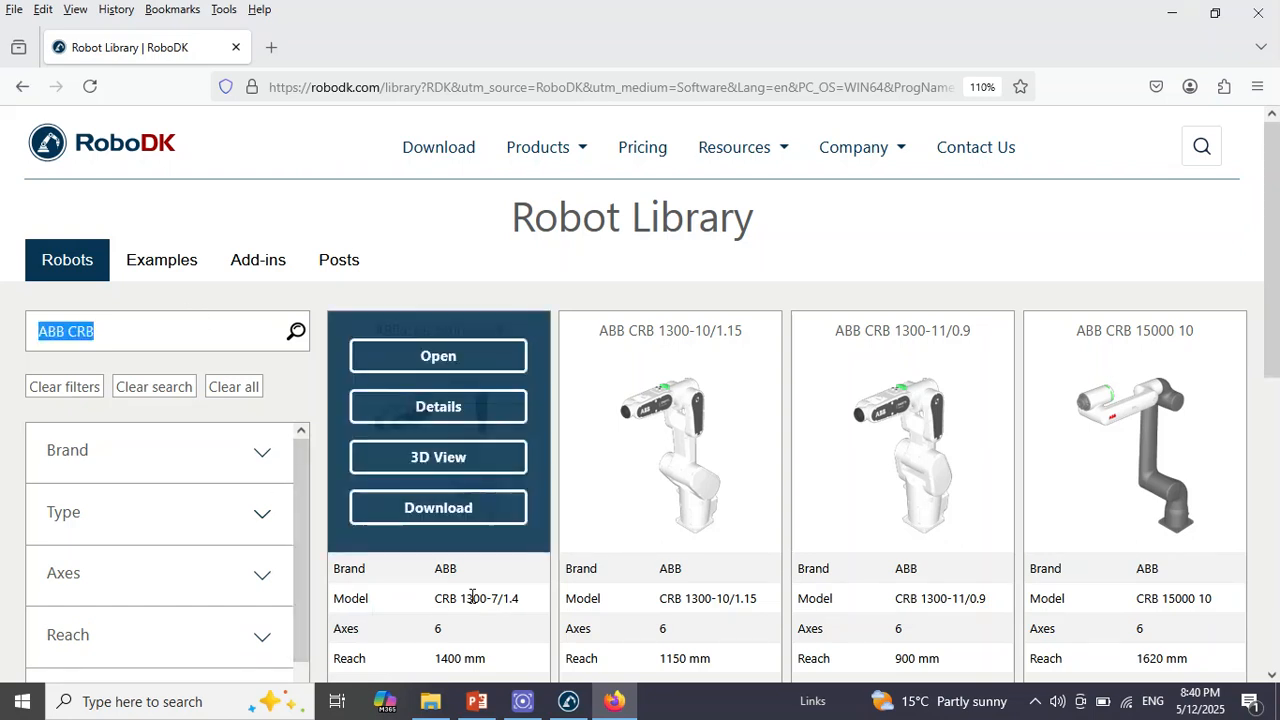
pyautogui.click(470, 517)
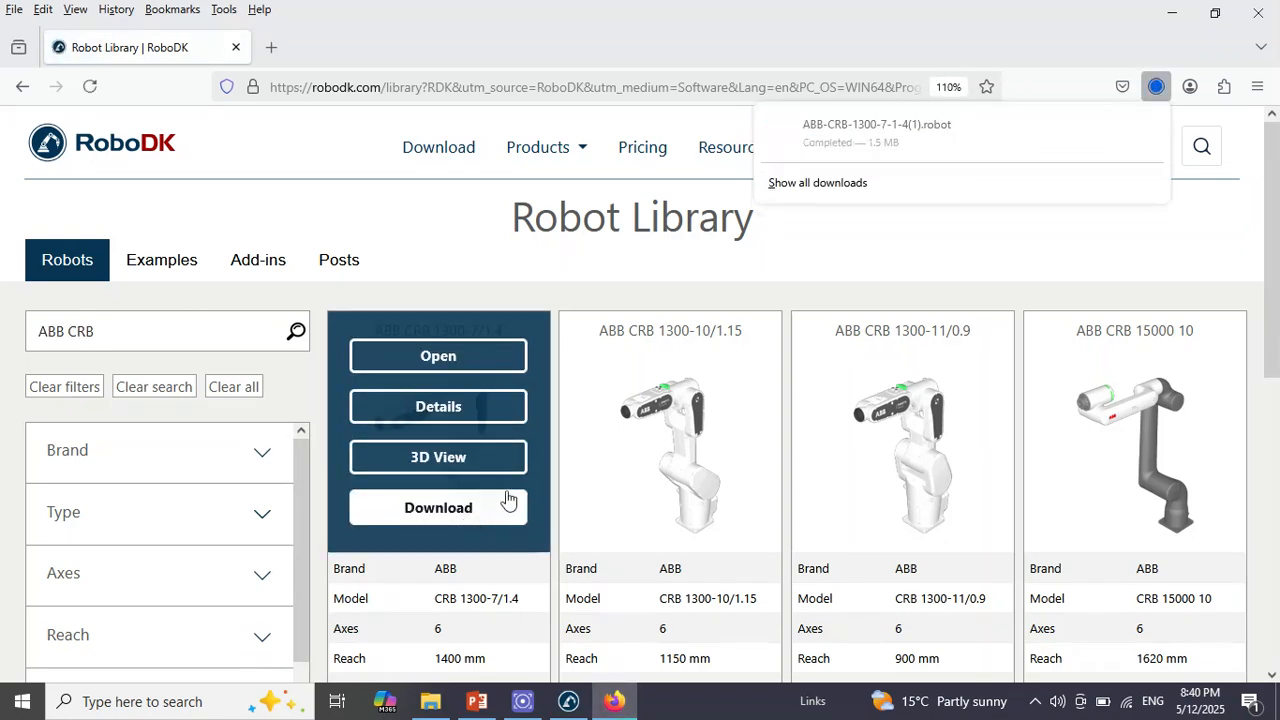
pyautogui.moveTo(706, 367)
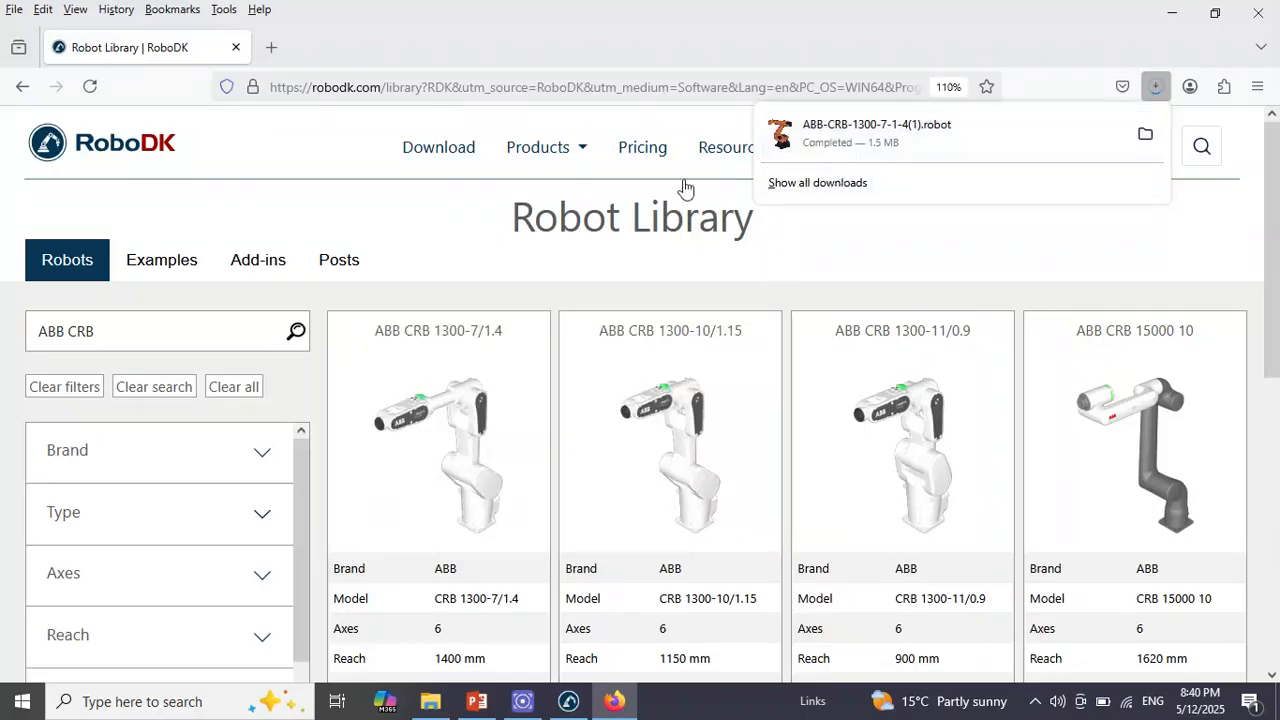
# Search the robot library for Gripper and browse the listed models
pyautogui.moveTo(140, 328); pyautogui.dragTo(3, 330)
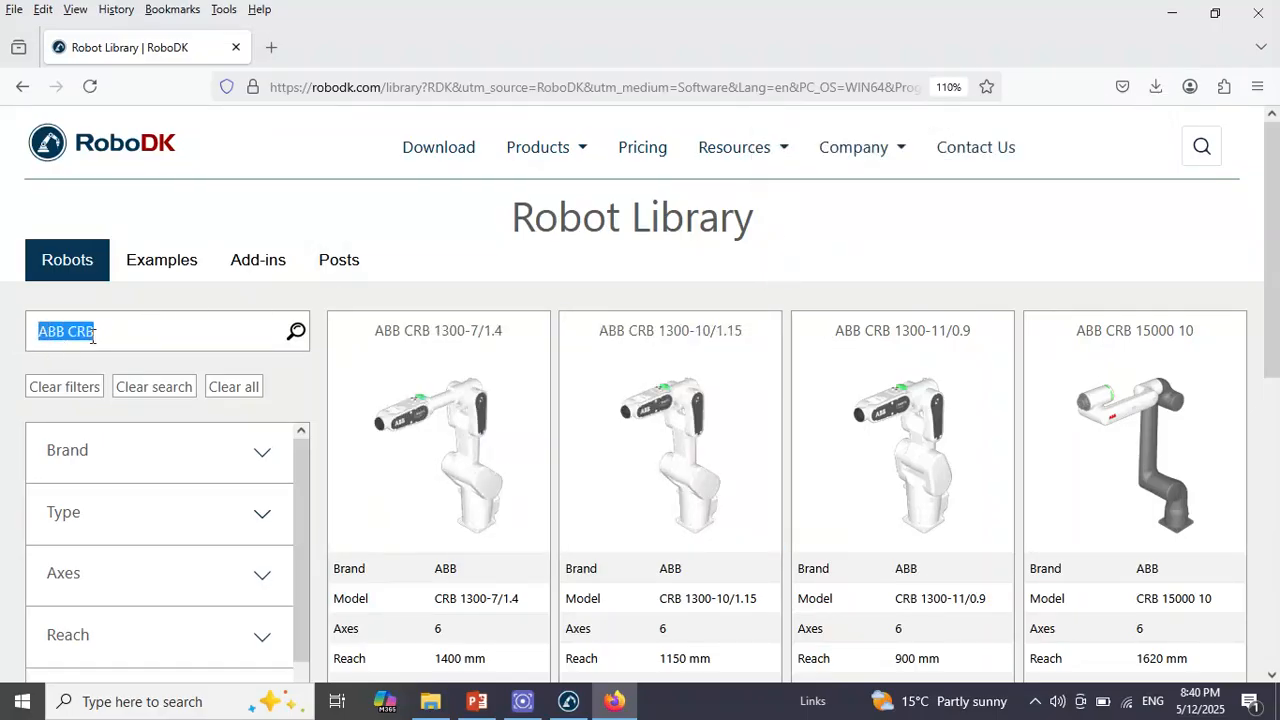
pyautogui.write('Gripper')
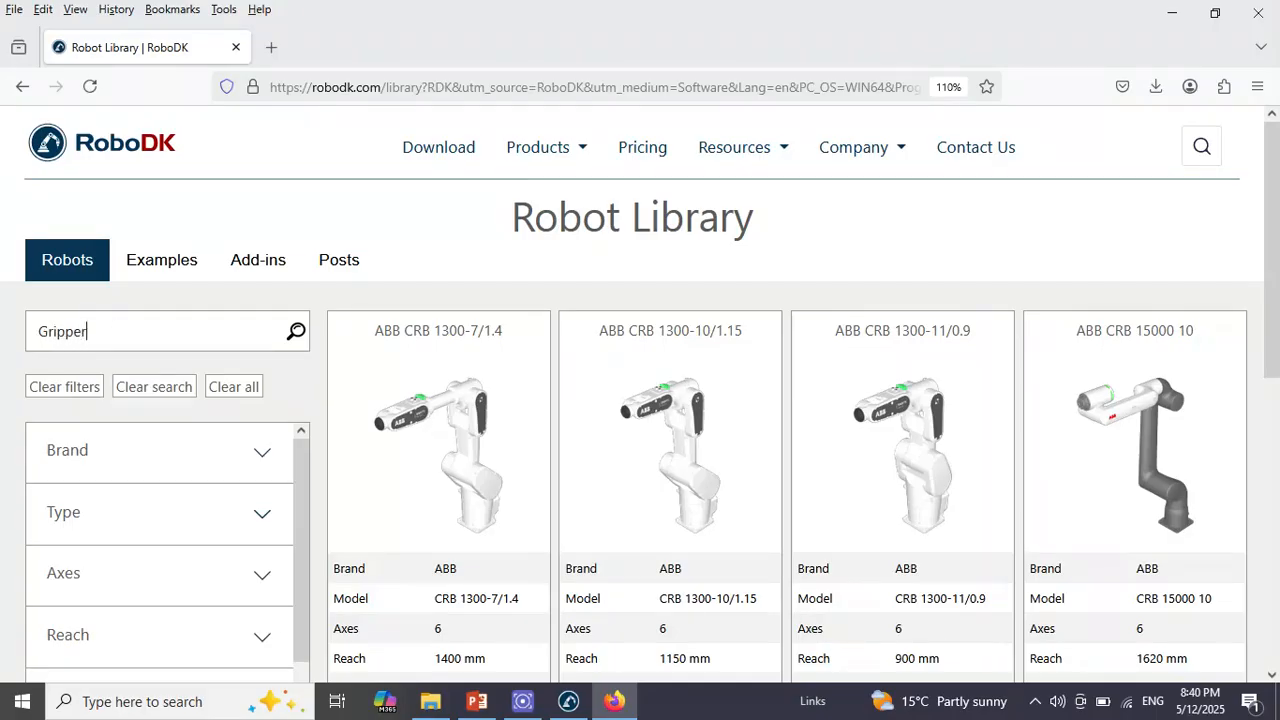
pyautogui.doubleClick(103, 330)
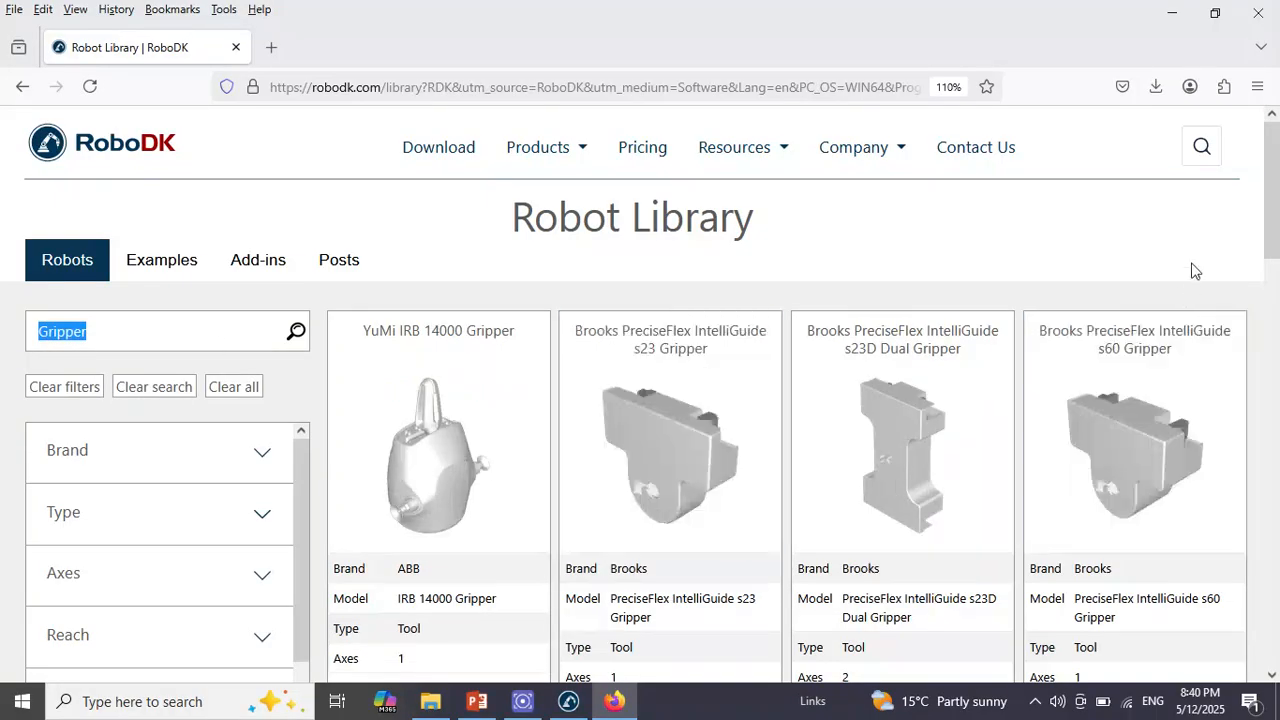
pyautogui.scroll(-3, 1270, 220)
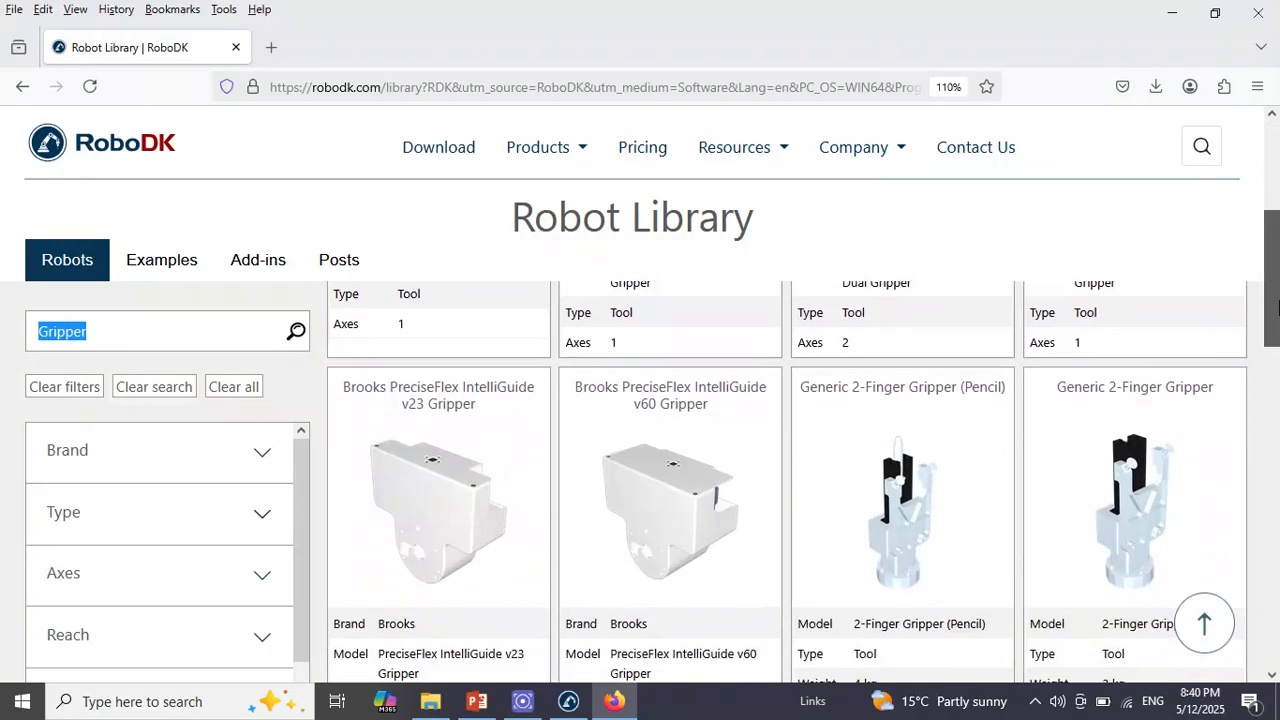
# Switch to the PowerPoint slides and check the required gripper in the component list on slide 3
pyautogui.click(477, 701)
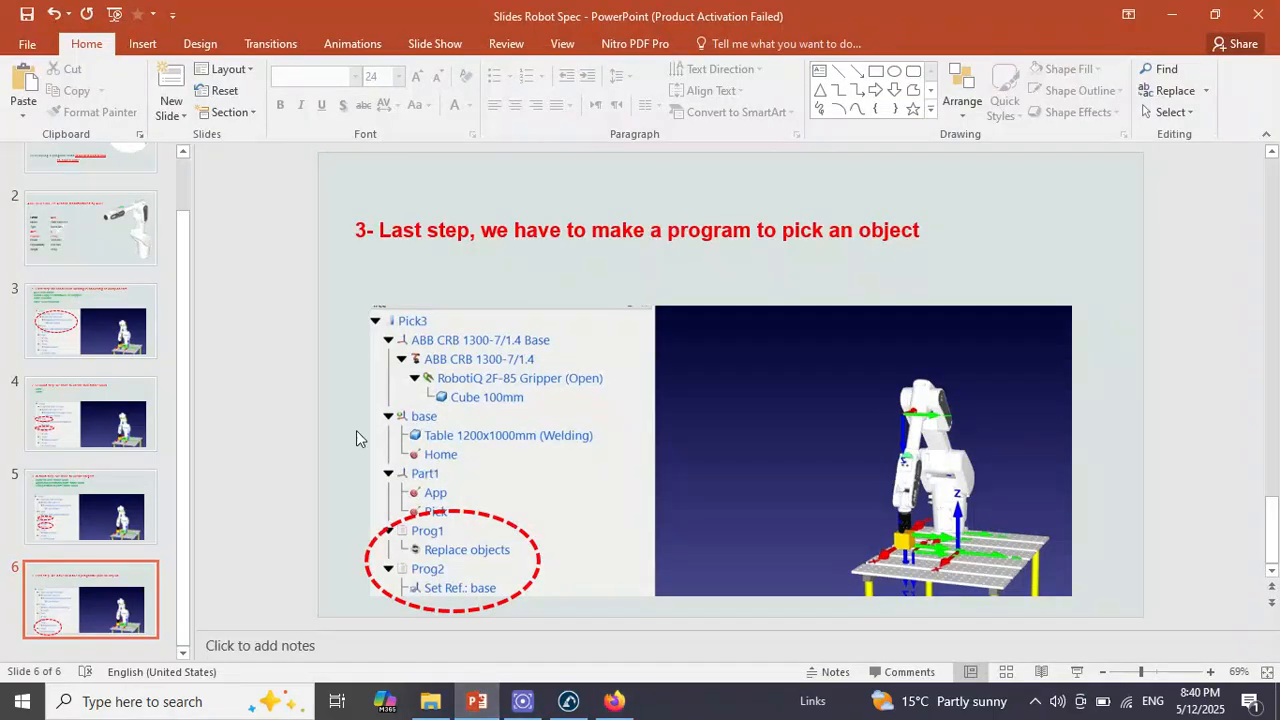
pyautogui.click(121, 425)
pyautogui.click(147, 309)
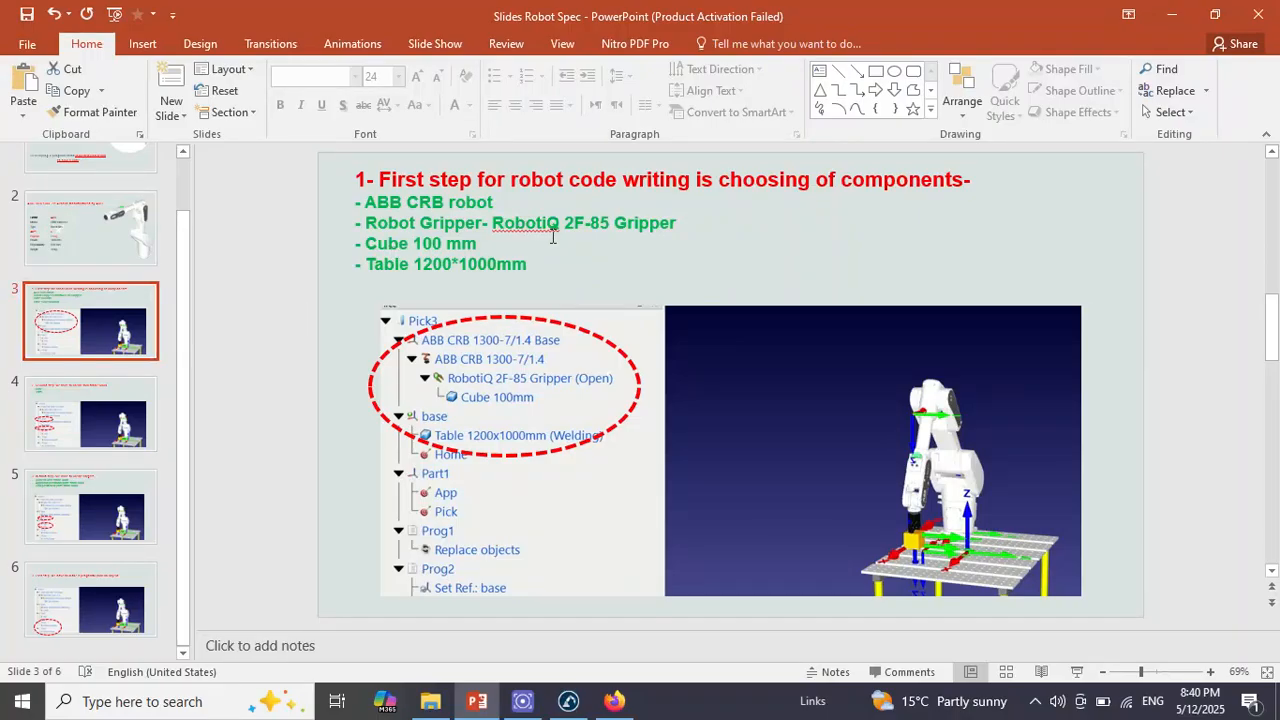
# Back in the browser's robot library, search for "Gripper robotiQ" and download the RobotiQ 2F-85 Gripper (Closed)
pyautogui.click(614, 701)
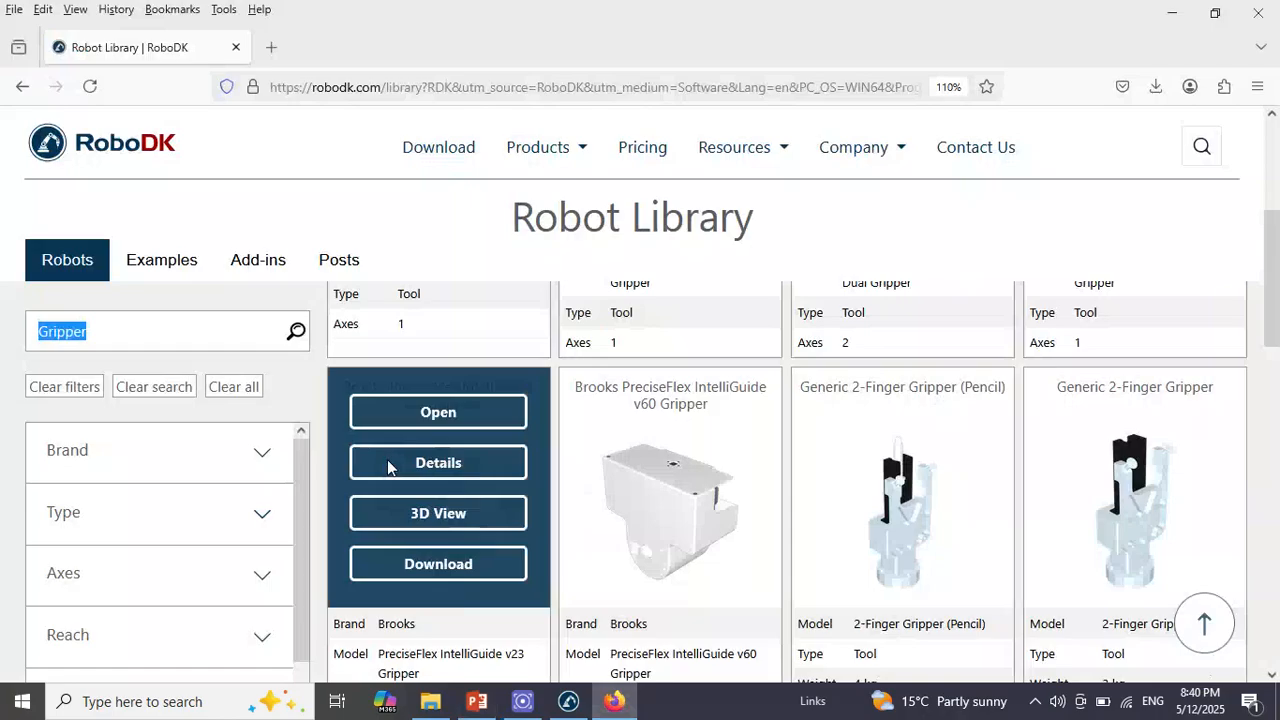
pyautogui.click(172, 339)
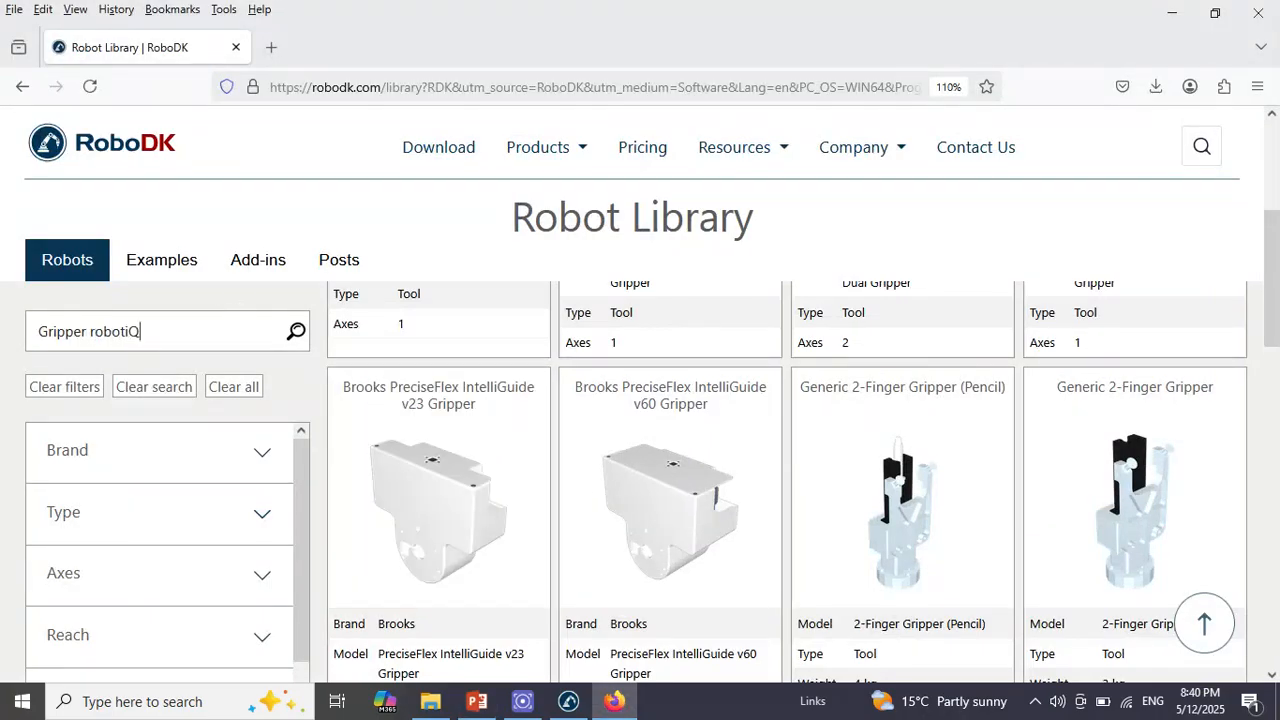
pyautogui.press('Return')
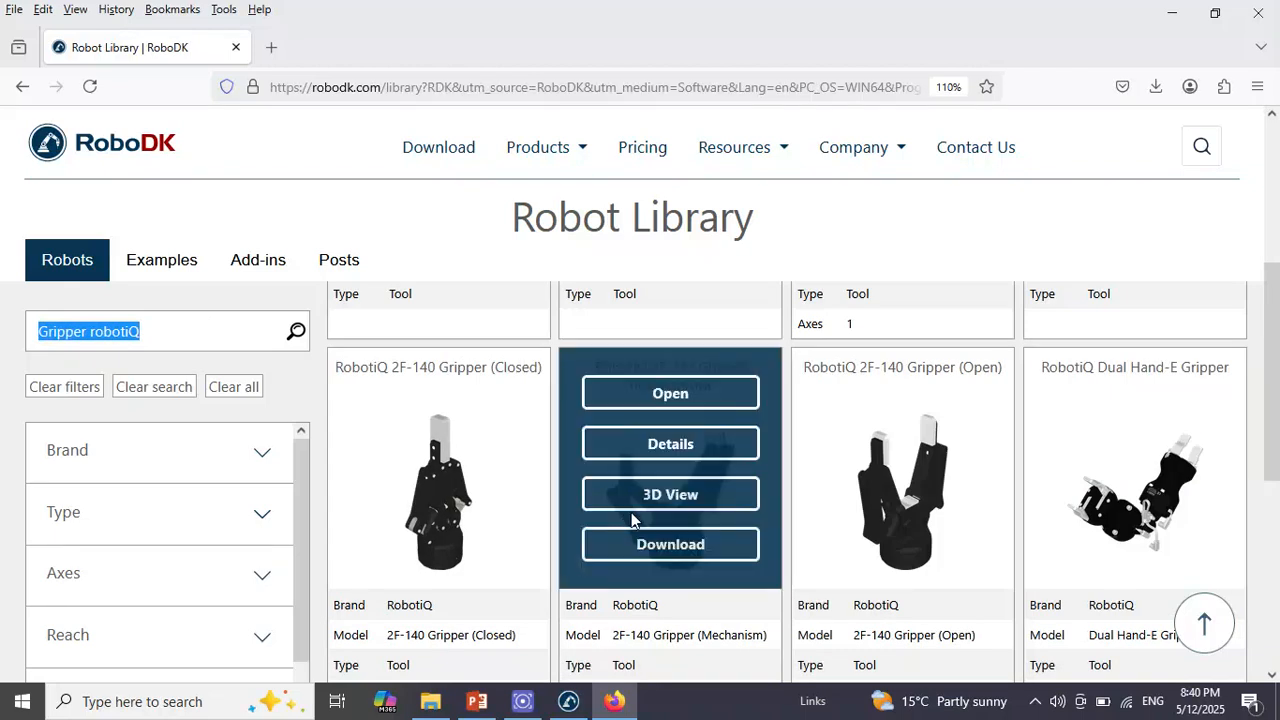
pyautogui.moveTo(1277, 320); pyautogui.dragTo(1272, 198)
pyautogui.moveTo(468, 548)
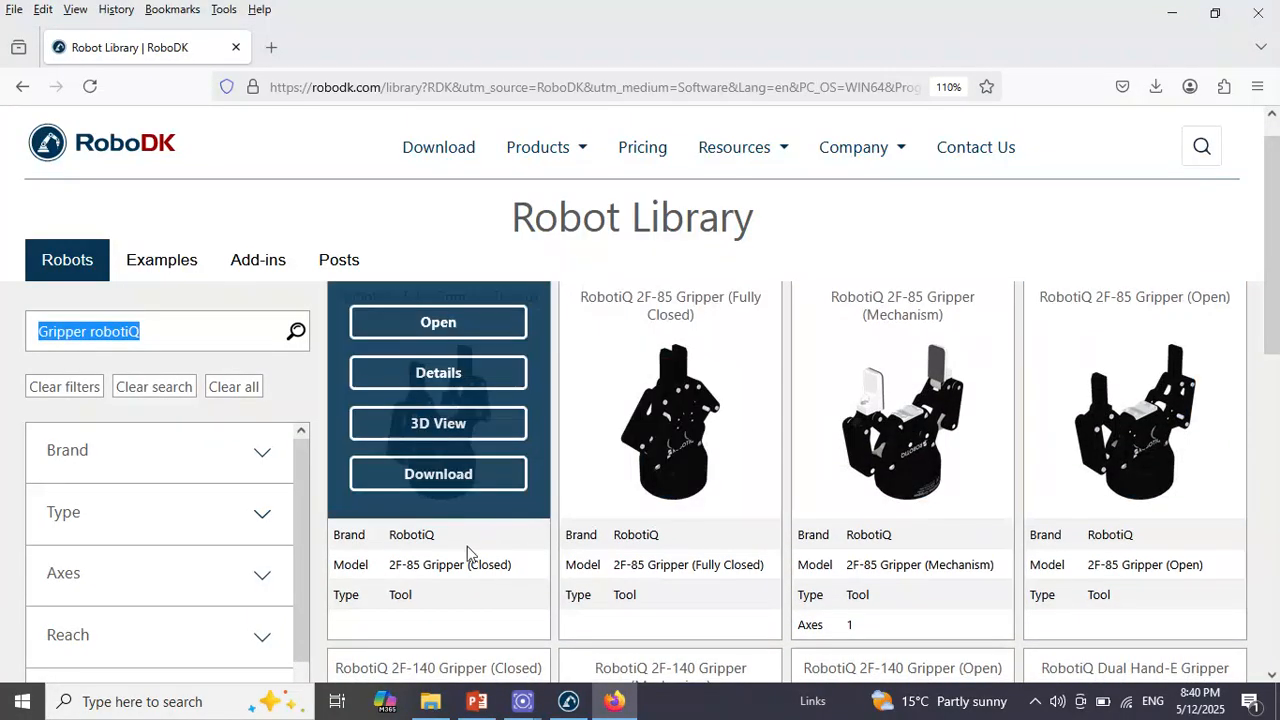
pyautogui.click(462, 476)
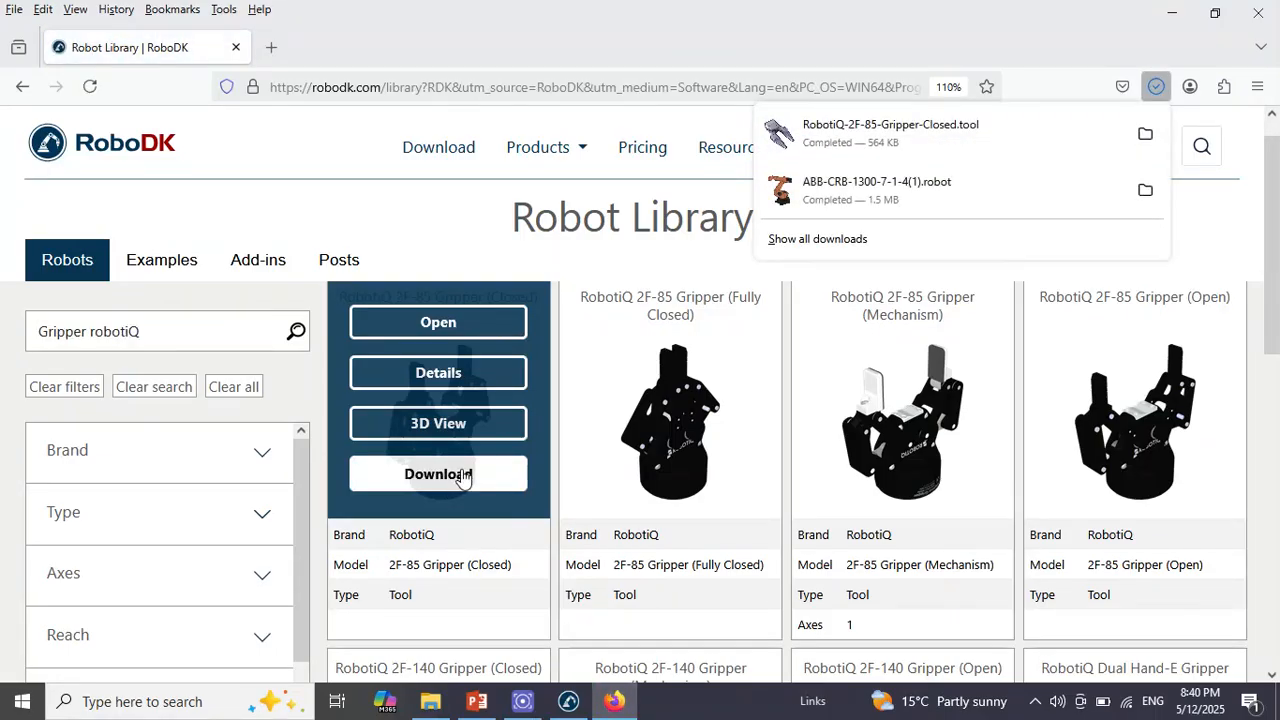
# Search the library for Cube, check the required size in the PowerPoint component list, and download the Cube 100mm model
pyautogui.moveTo(200, 330); pyautogui.dragTo(27, 322)
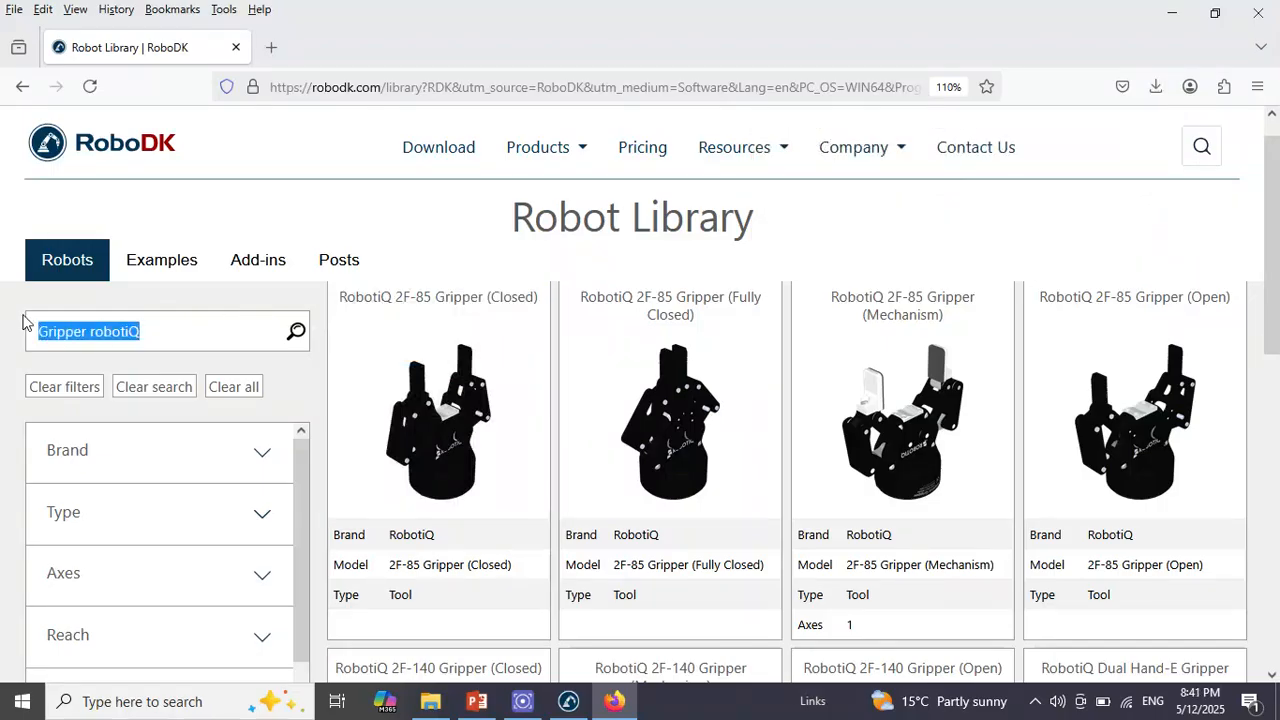
pyautogui.write('Cube')
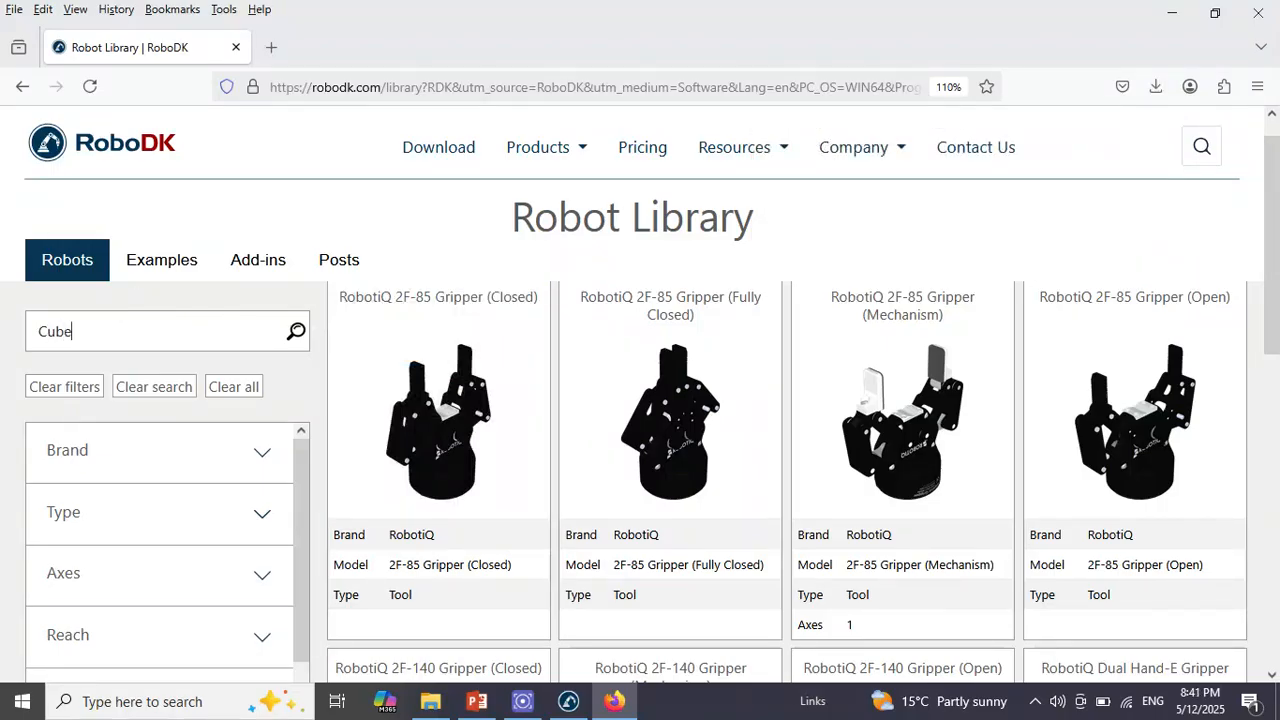
pyautogui.click(477, 701)
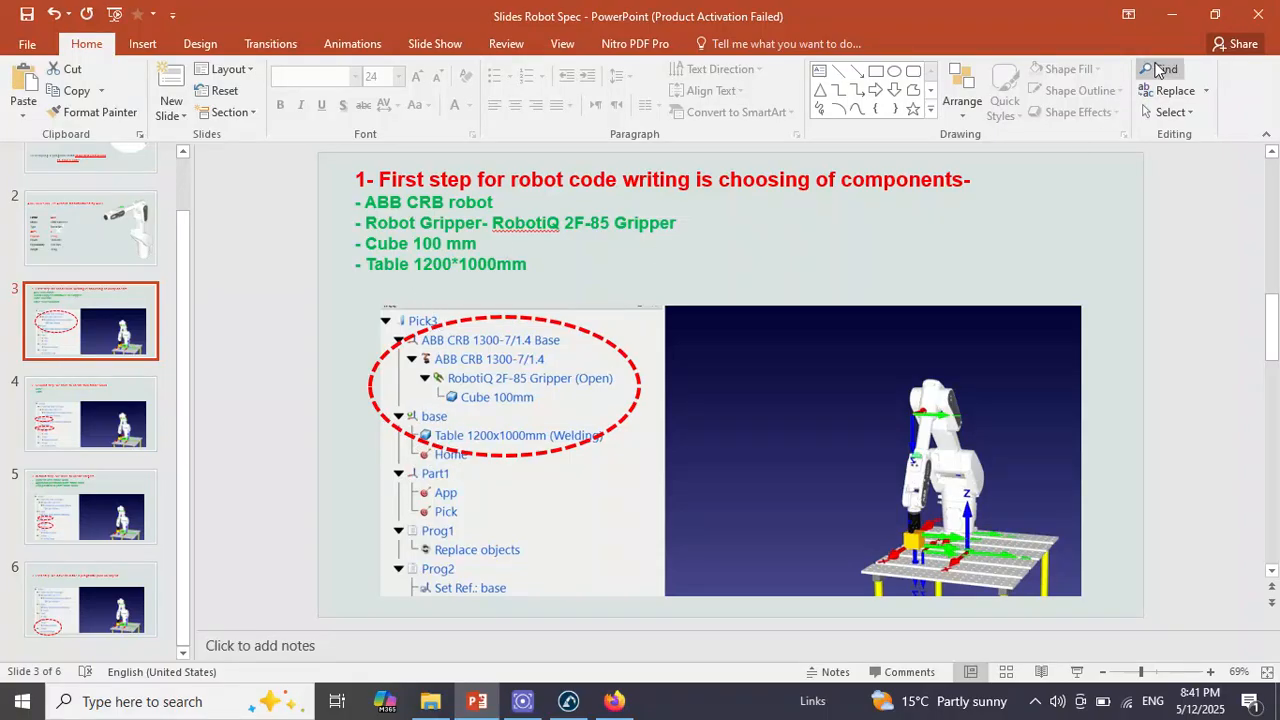
pyautogui.click(1166, 26)
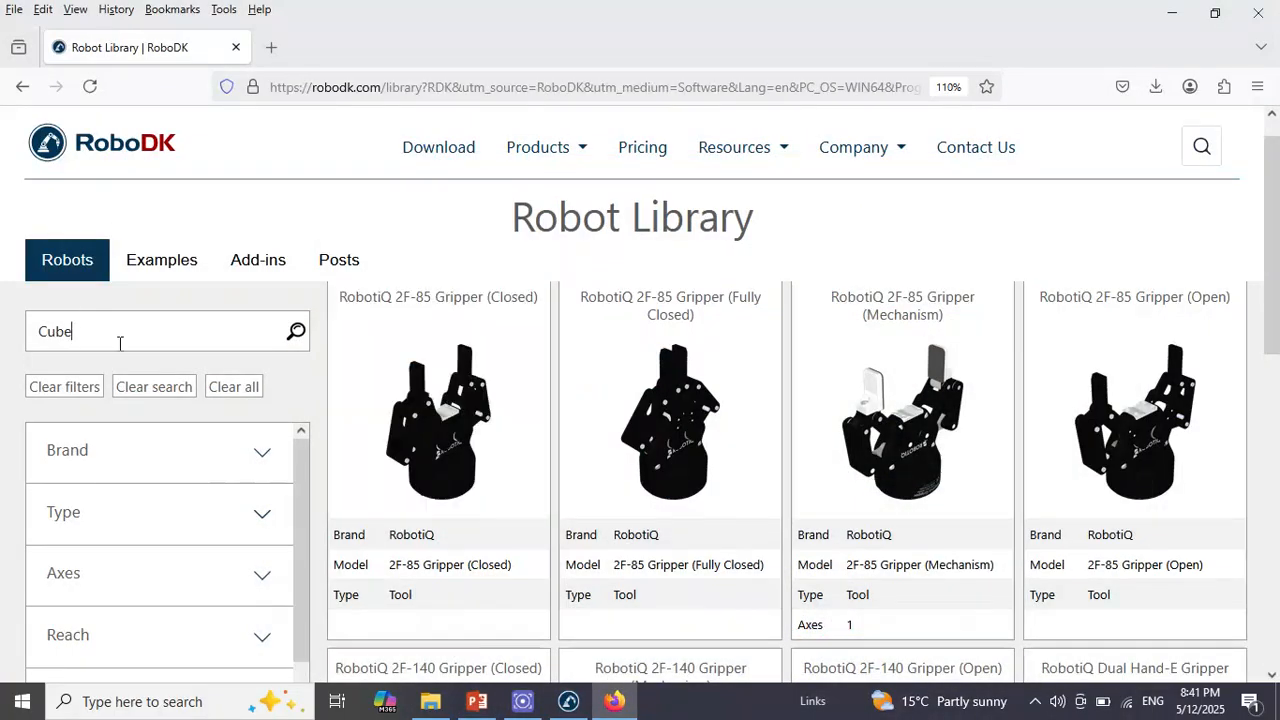
pyautogui.click(298, 330)
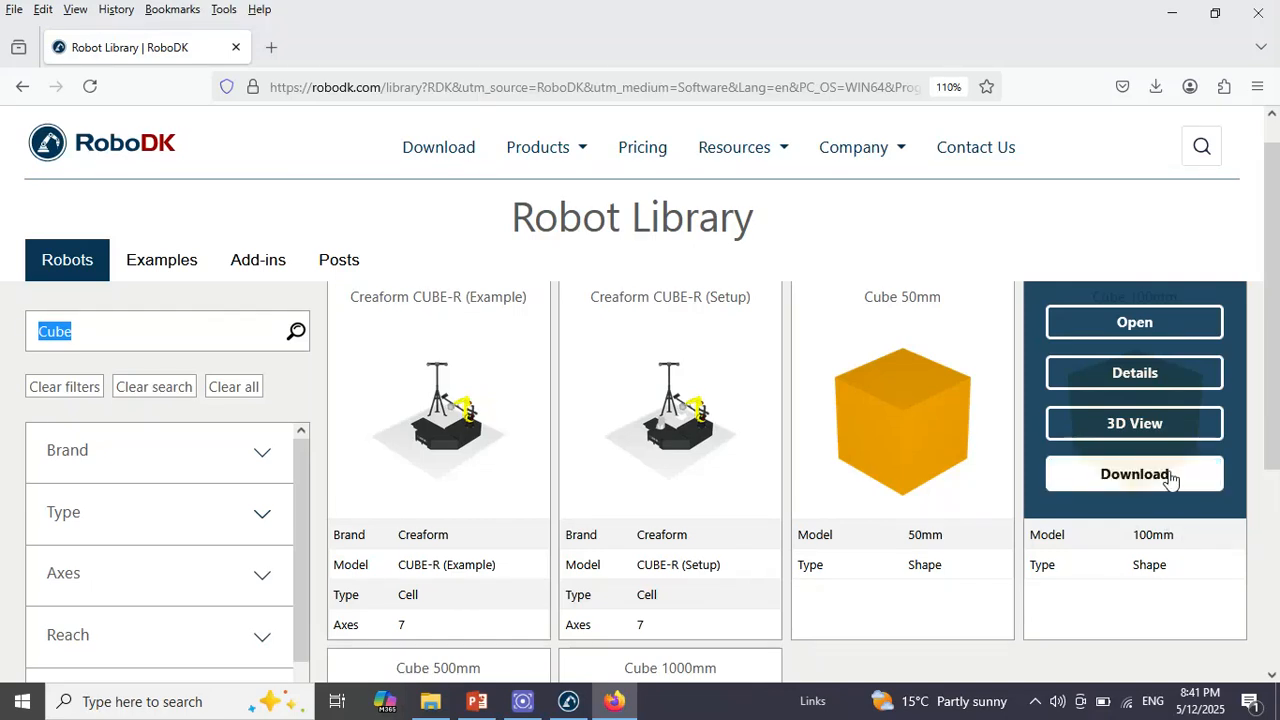
pyautogui.click(1134, 474)
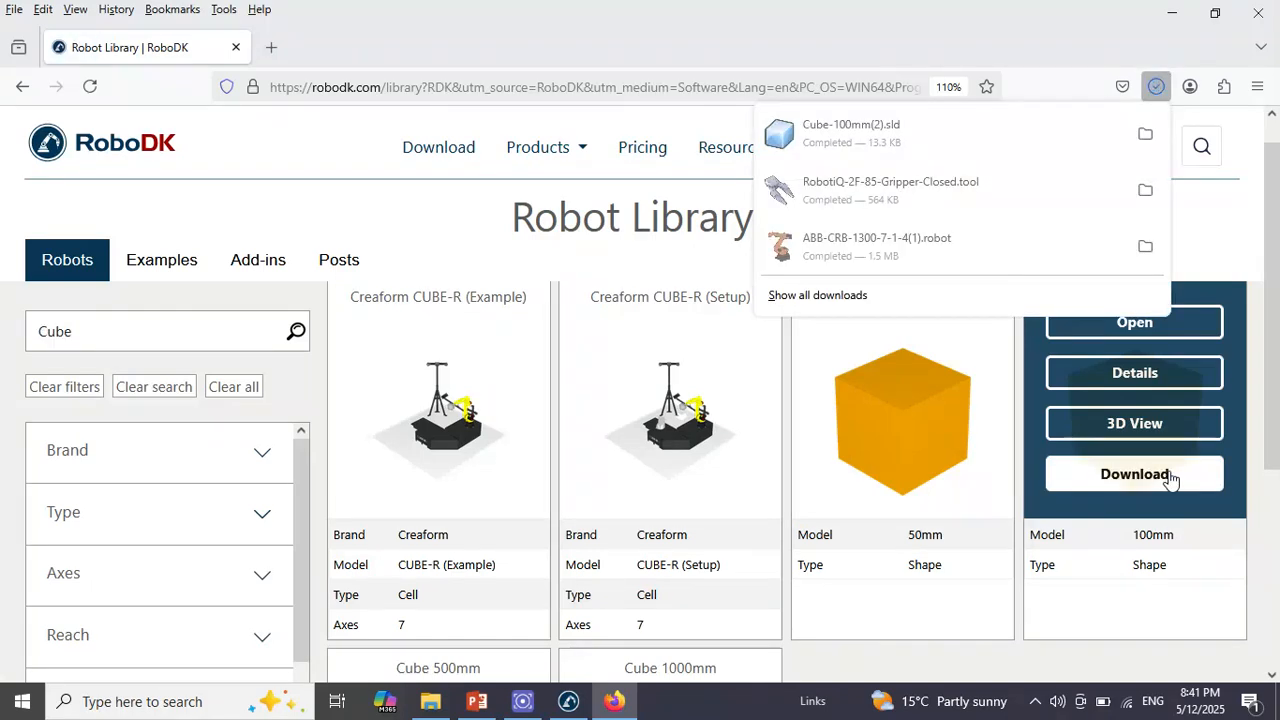
# Load the downloaded ABB-CRB-1300-7-1-4(1).robot file into the RoboDK station and switch to RoboDK
pyautogui.click(925, 253)
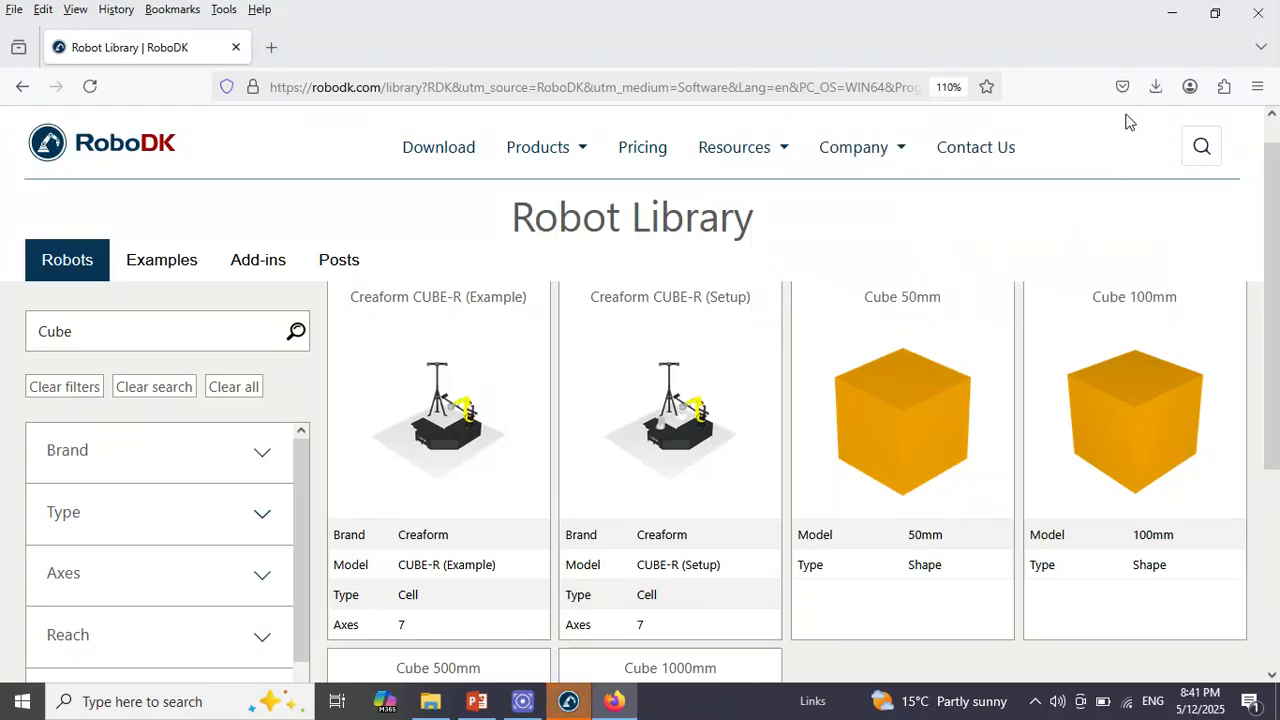
pyautogui.click(1188, 10)
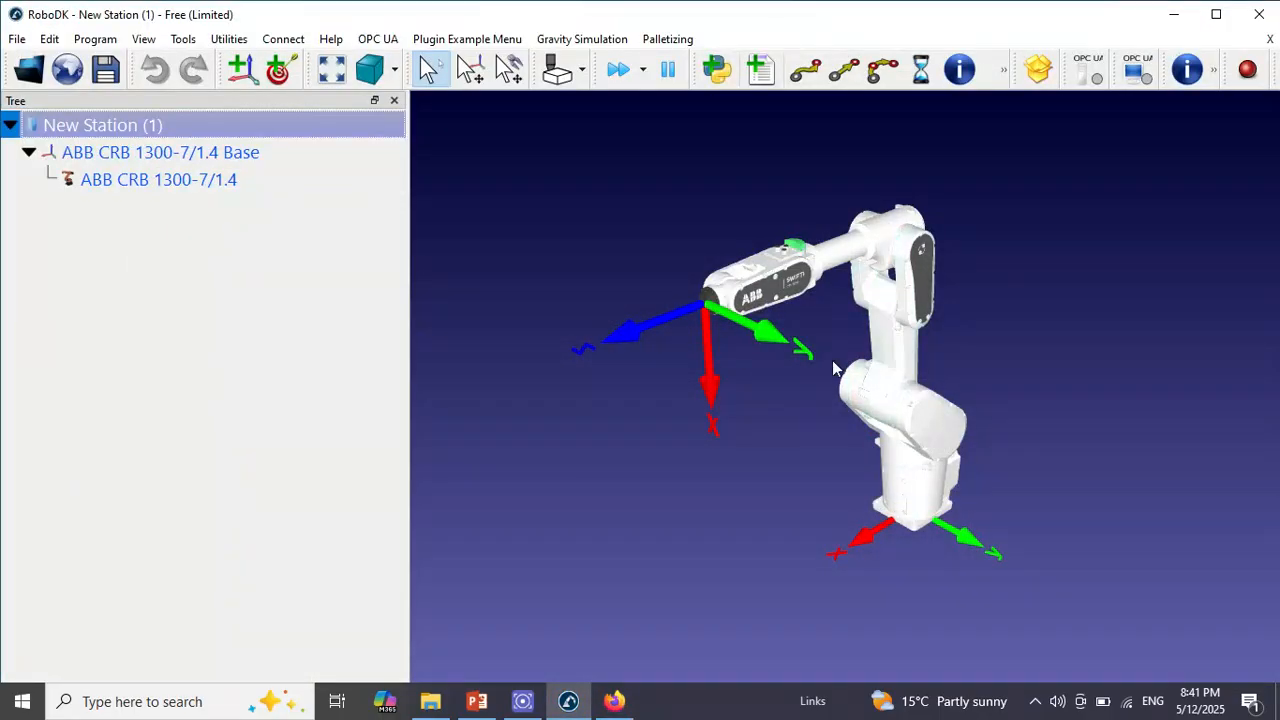
# From the browser's downloads, load RobotiQ-2F-85-Gripper-Closed.tool into the RoboDK station and inspect its mounting on the robot flange
pyautogui.click(614, 701)
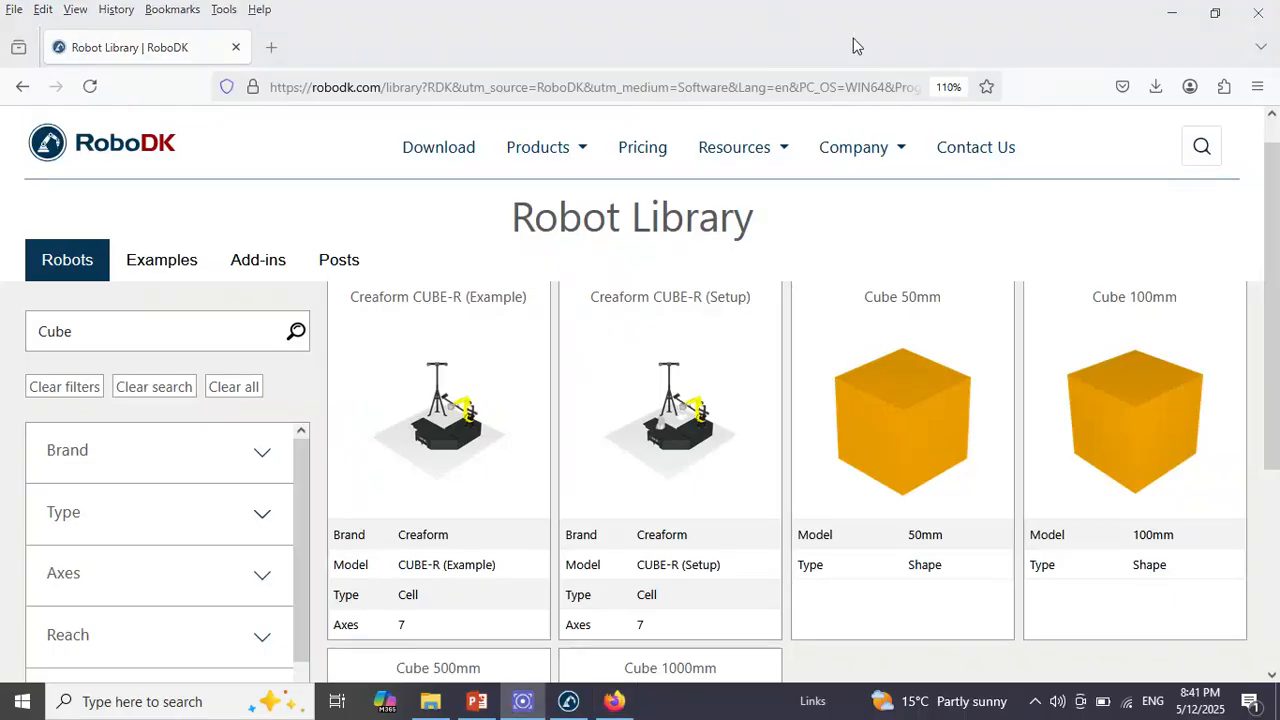
pyautogui.click(1157, 92)
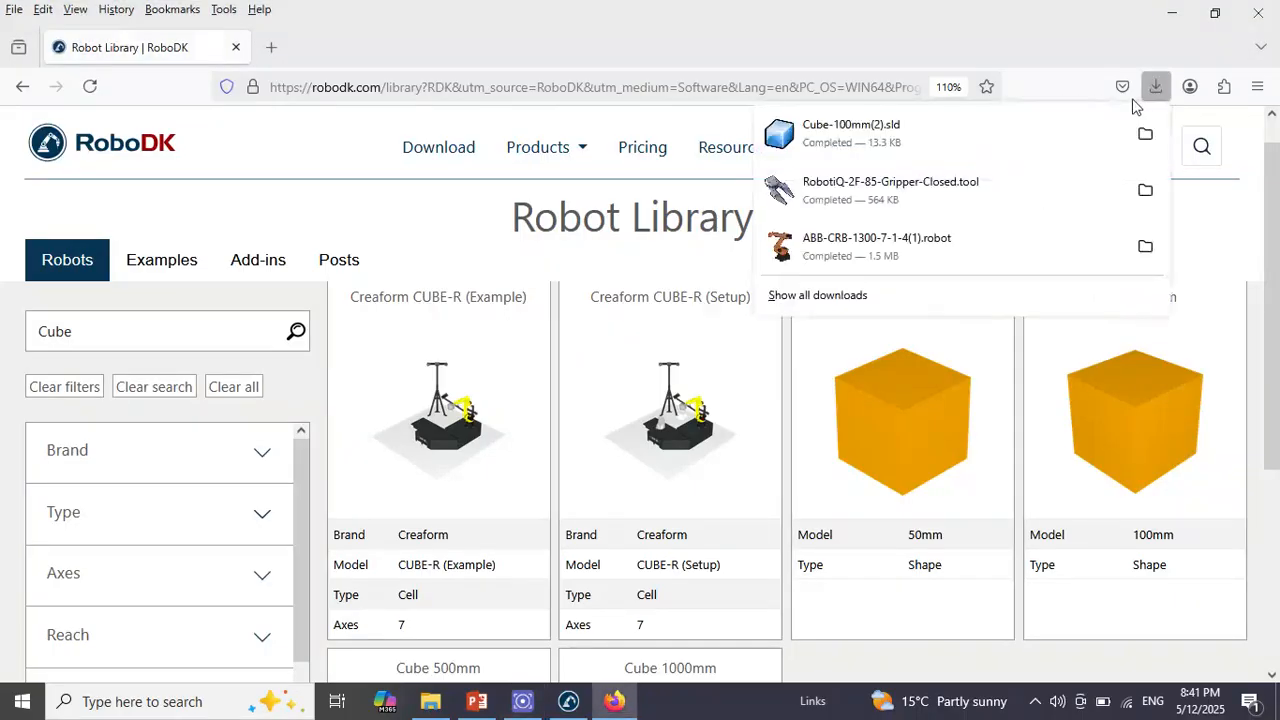
pyautogui.click(965, 200)
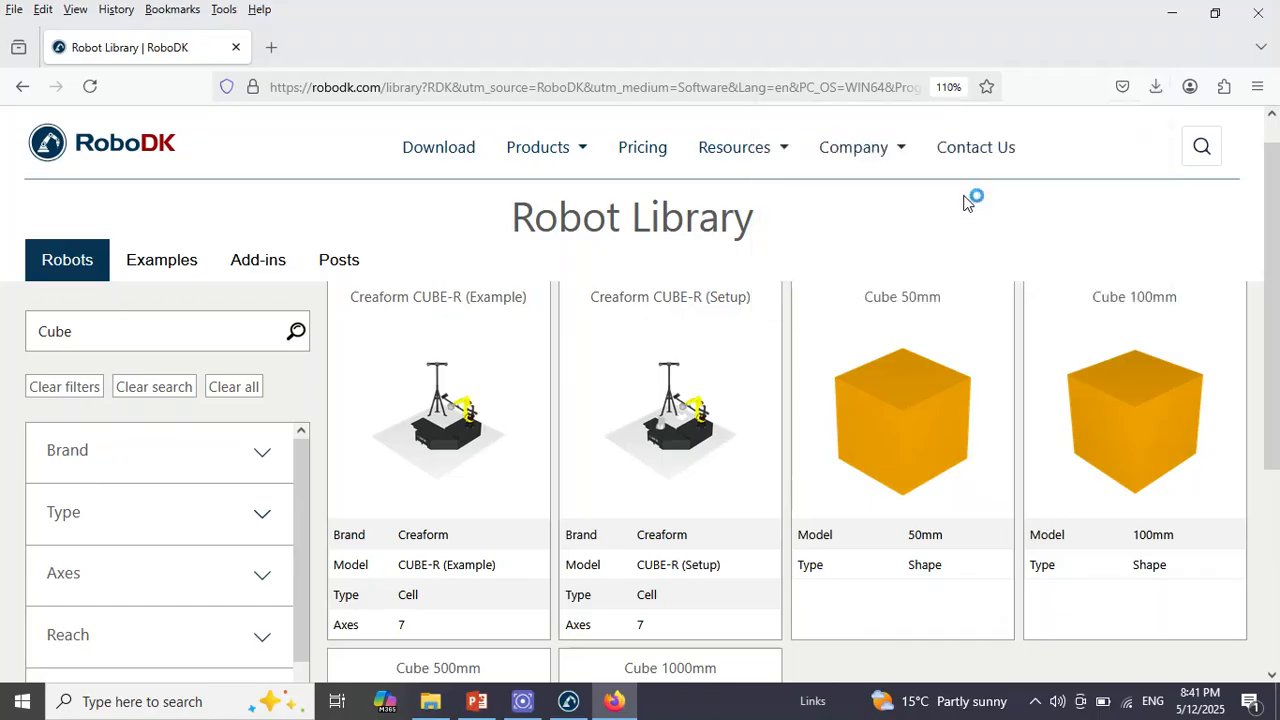
pyautogui.click(1172, 12)
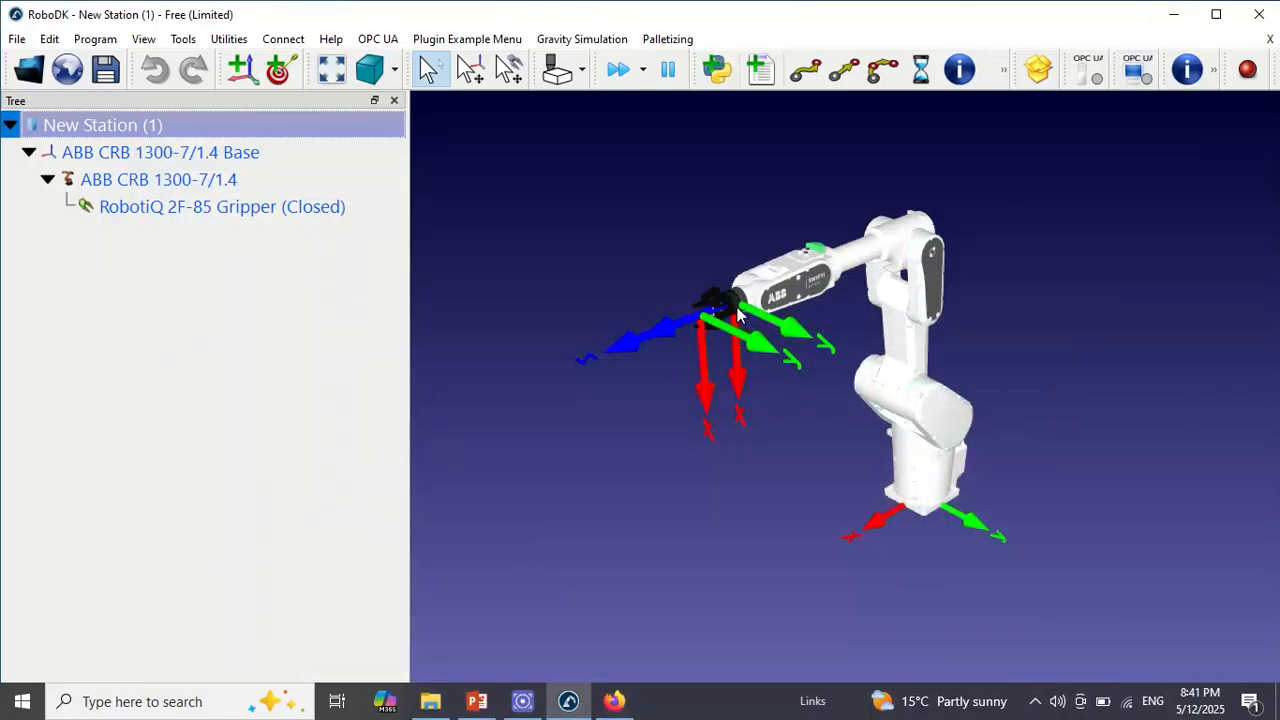
pyautogui.scroll(3, 744, 318)
pyautogui.scroll(-2, 744, 318)
pyautogui.scroll(4, 730, 320)
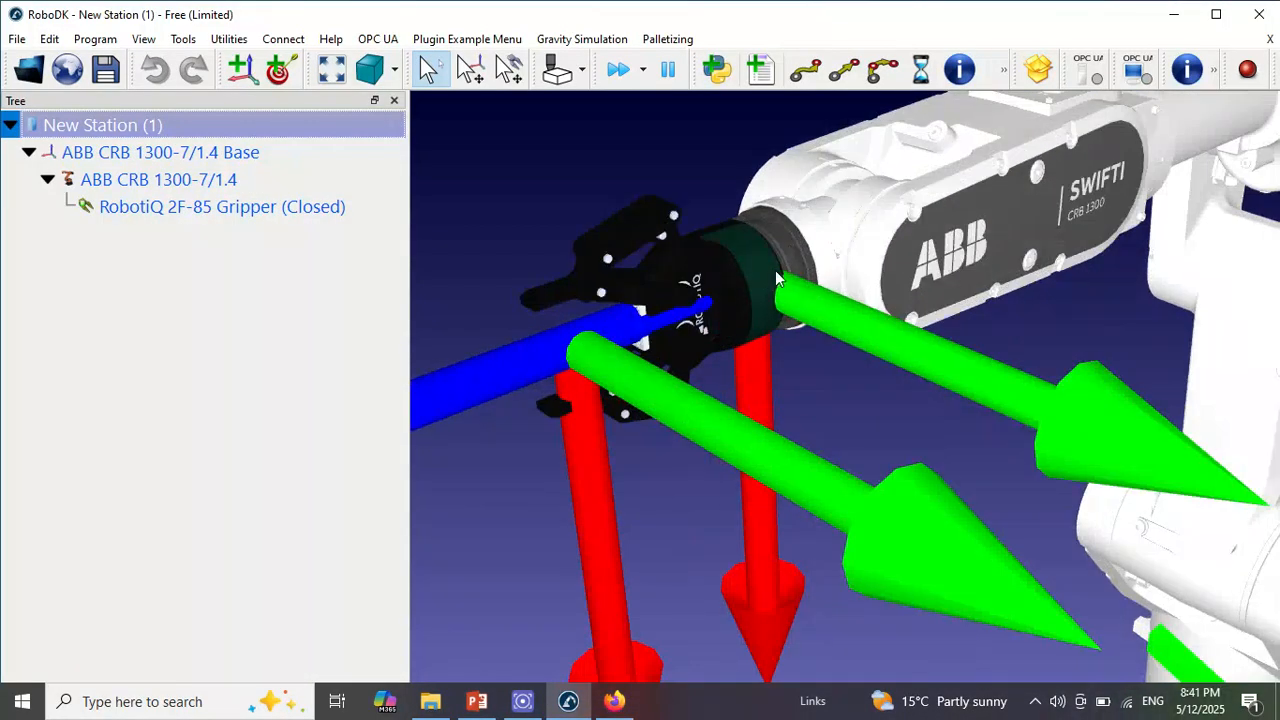
pyautogui.scroll(-5, 775, 270)
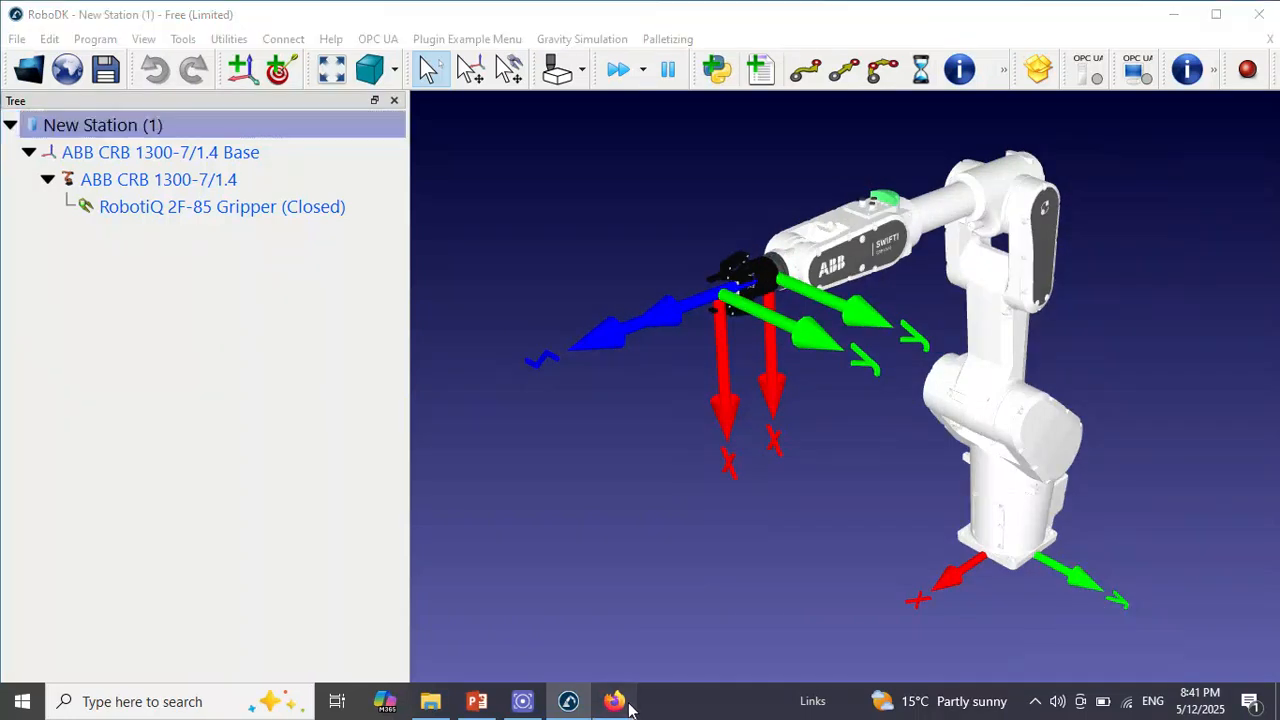
# Return to the robot library in the browser and search for Table
pyautogui.click(614, 701)
pyautogui.click(1158, 86)
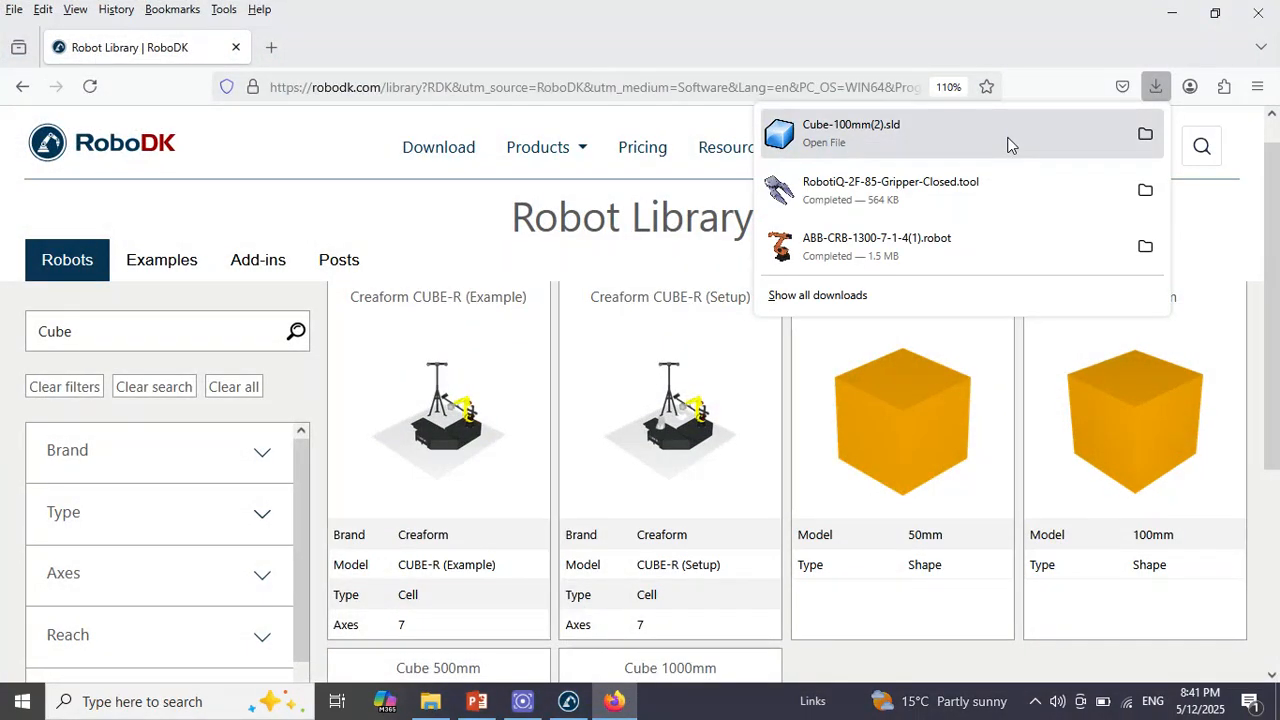
pyautogui.doubleClick(88, 338)
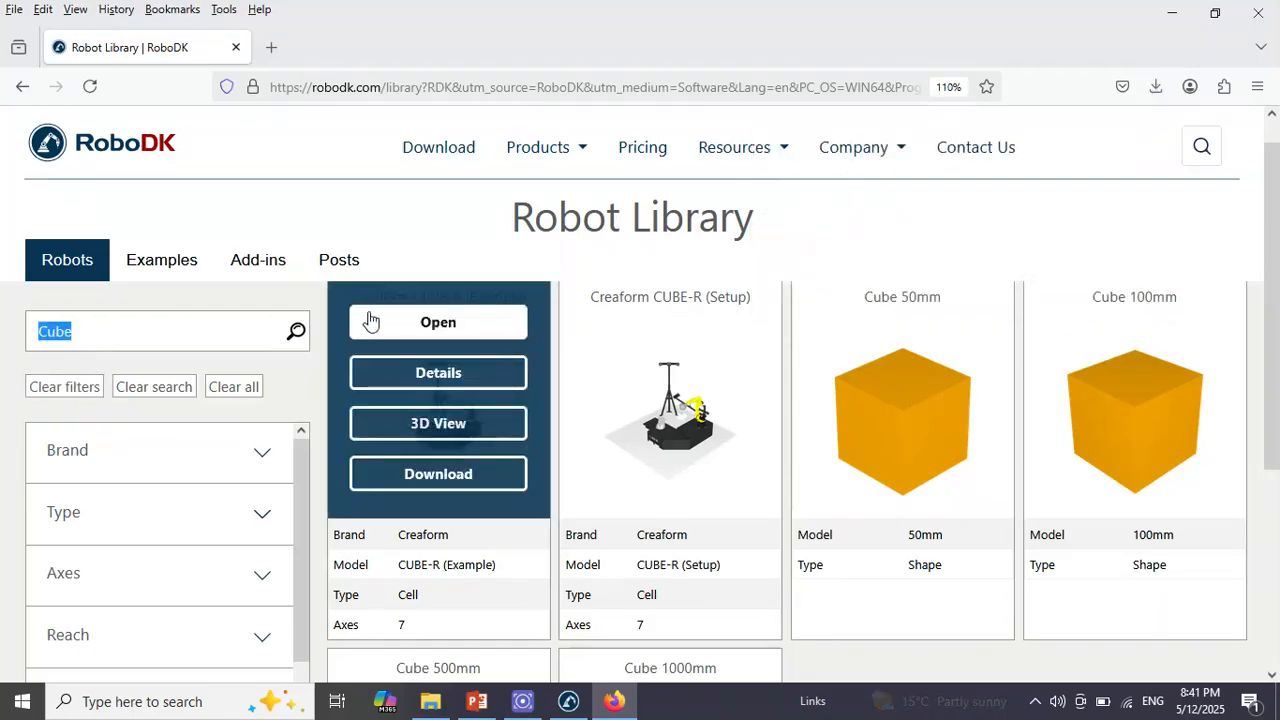
pyautogui.write('Table')
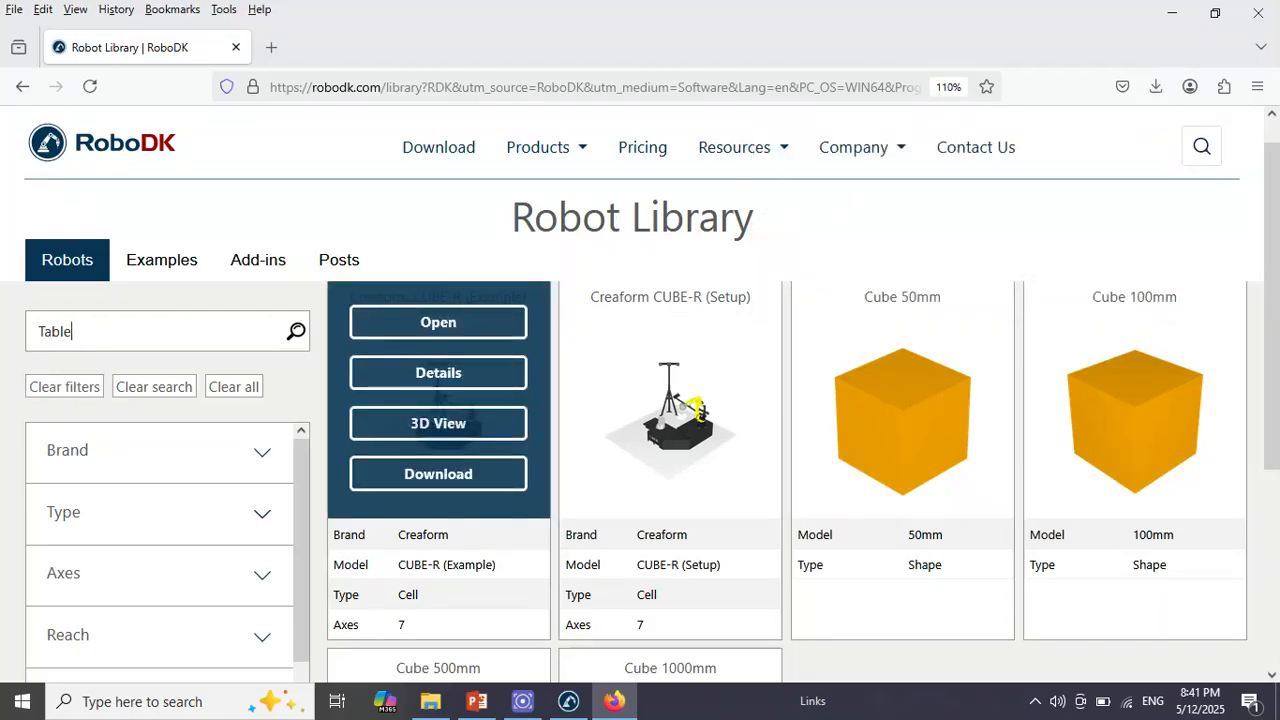
pyautogui.press('Return')
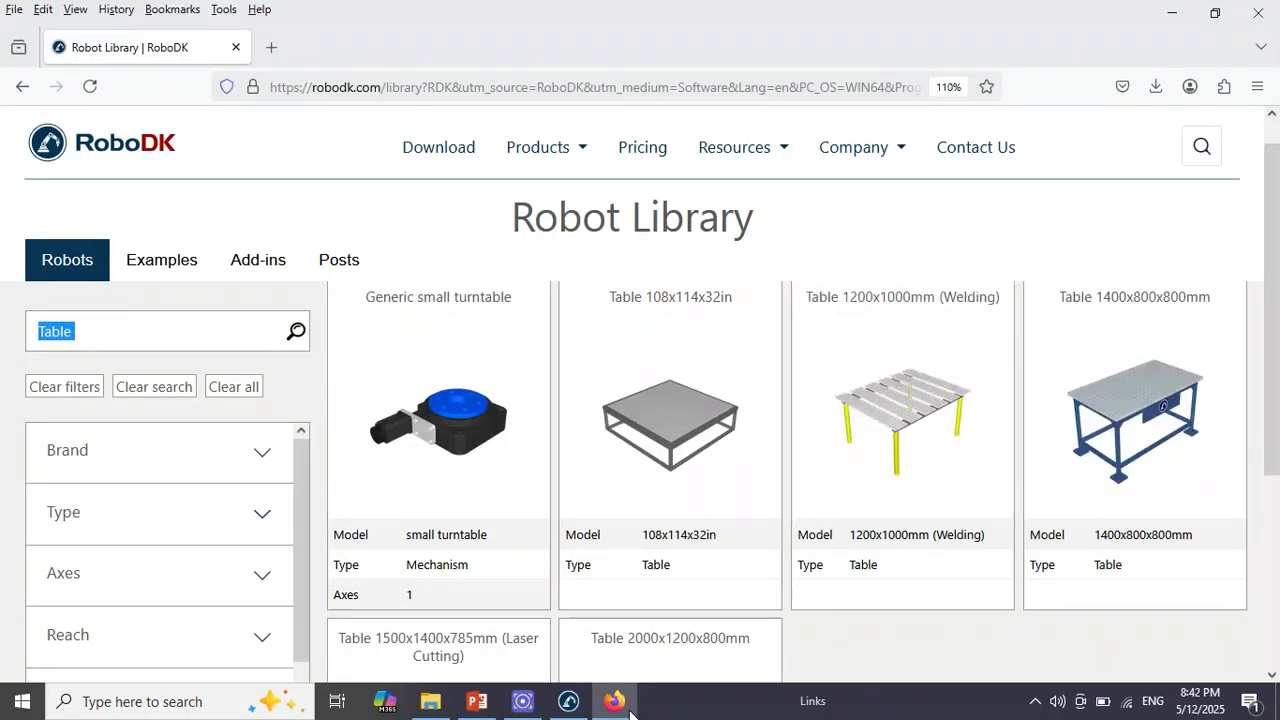
# Check the required table size in the PowerPoint component list, then download the Table 1200x1000mm (Welding) model from the browser's robot library
pyautogui.click(477, 701)
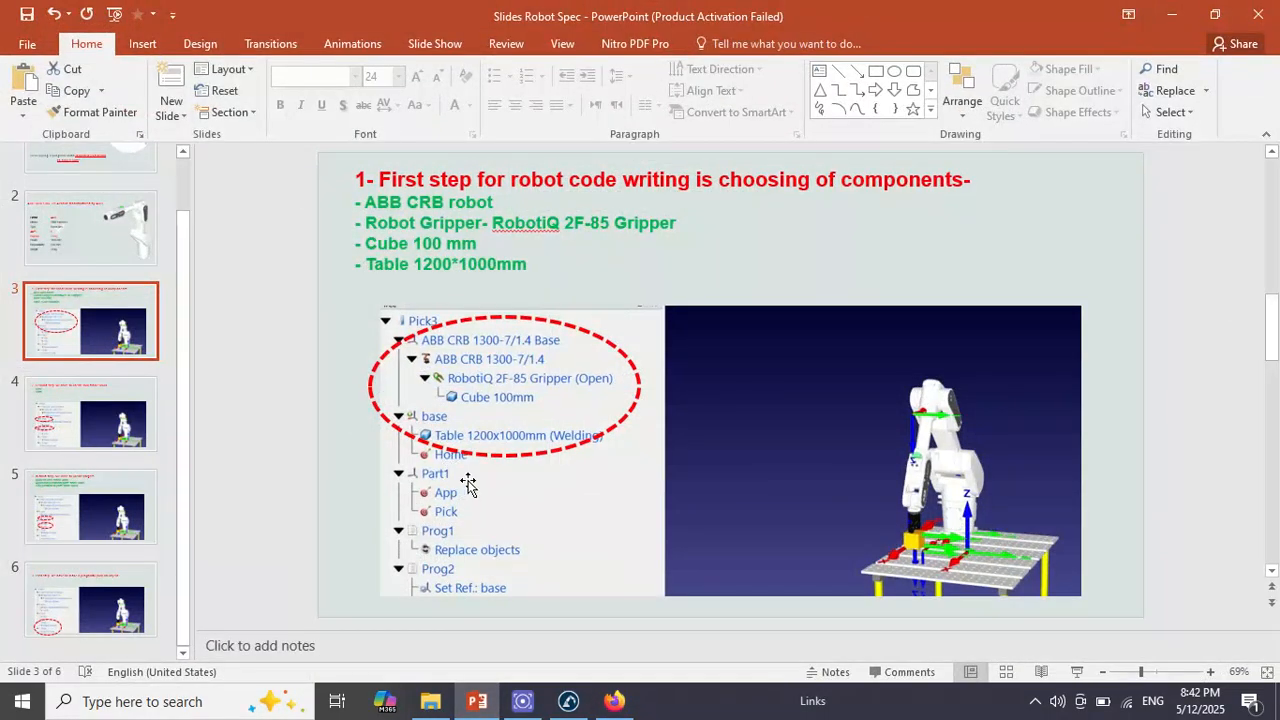
pyautogui.moveTo(367, 264); pyautogui.dragTo(527, 265)
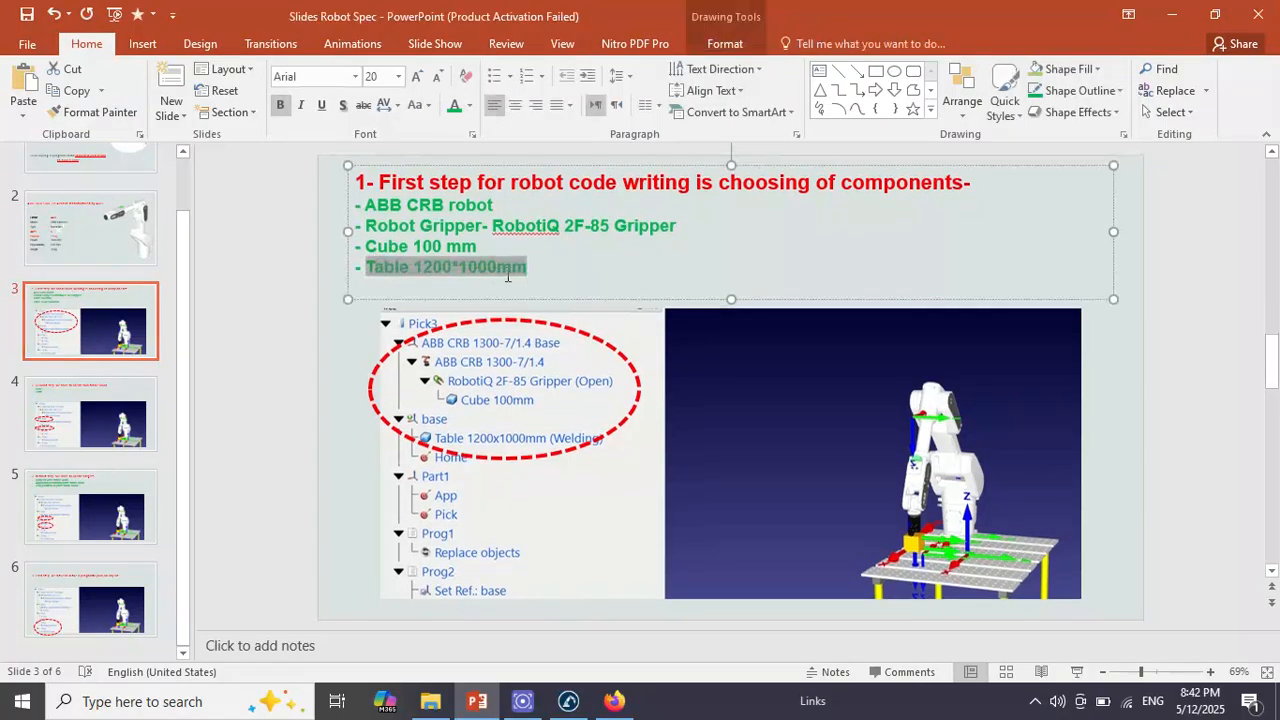
pyautogui.click(570, 701)
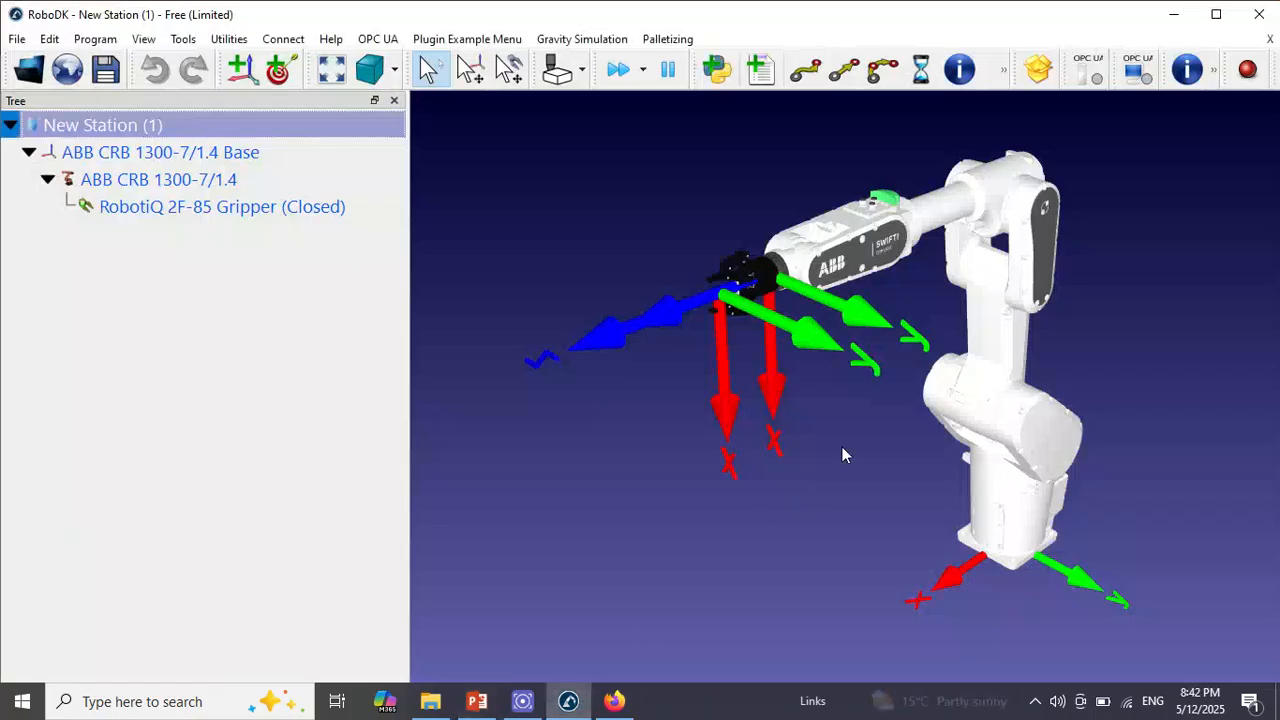
pyautogui.click(614, 701)
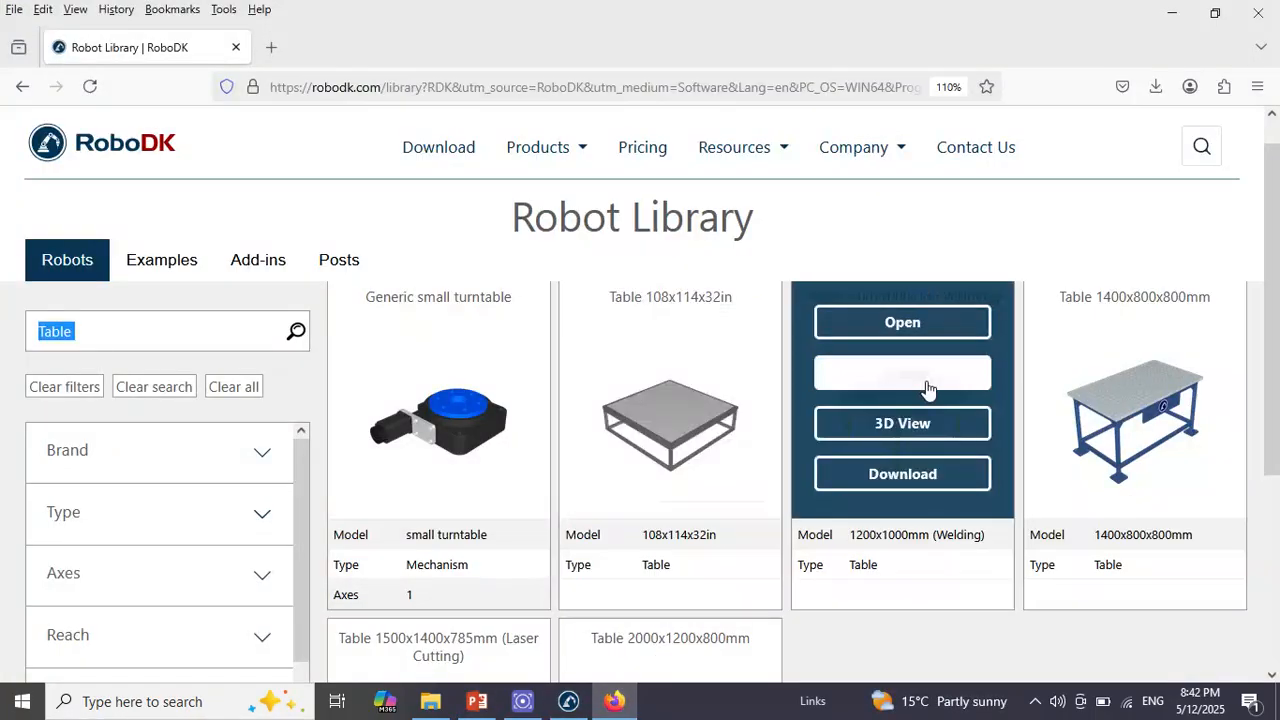
pyautogui.click(915, 480)
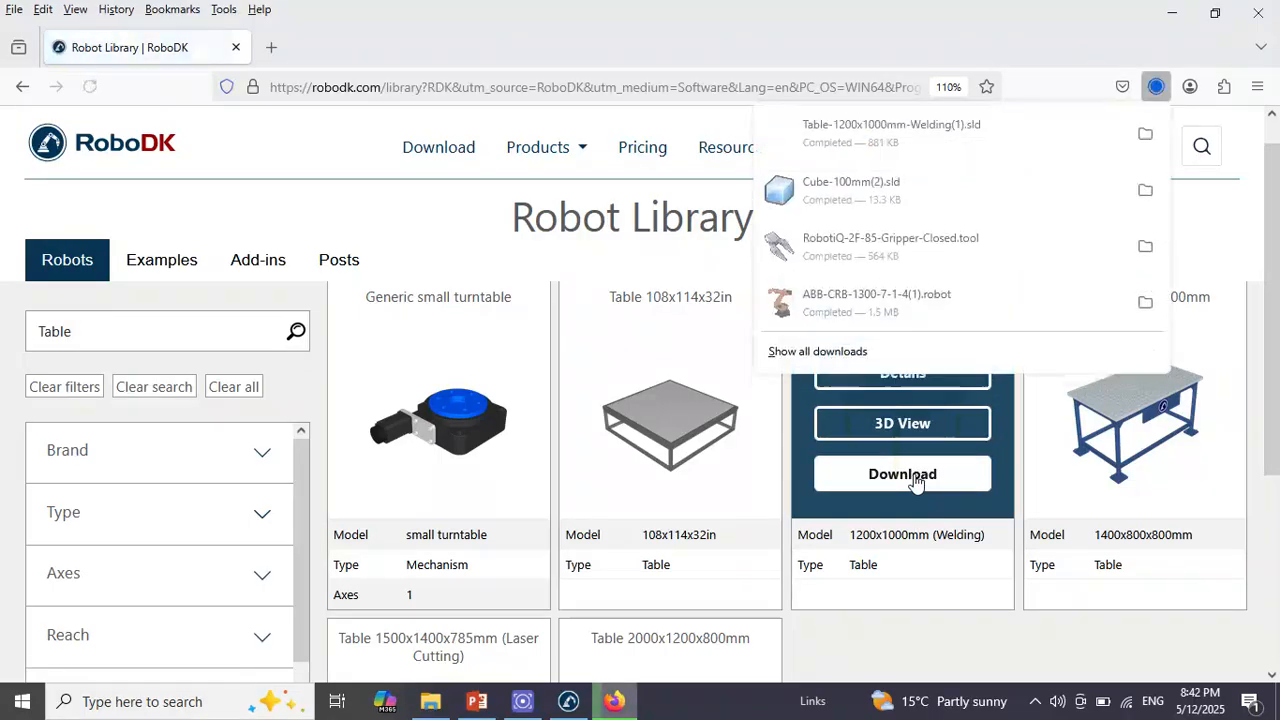
# Load the downloaded Table-1200x1000mm-Welding(1).sld file into the RoboDK station and inspect the table under the robot
pyautogui.click(948, 150)
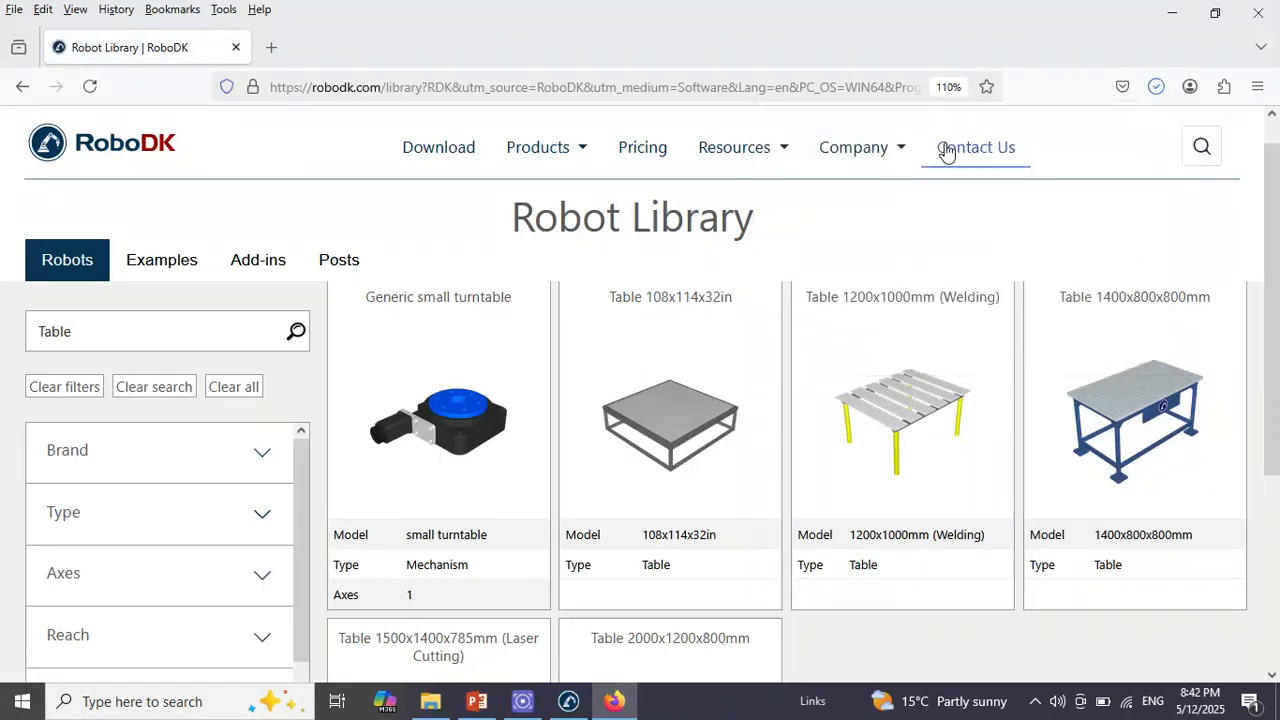
pyautogui.click(950, 148)
pyautogui.click(1195, 10)
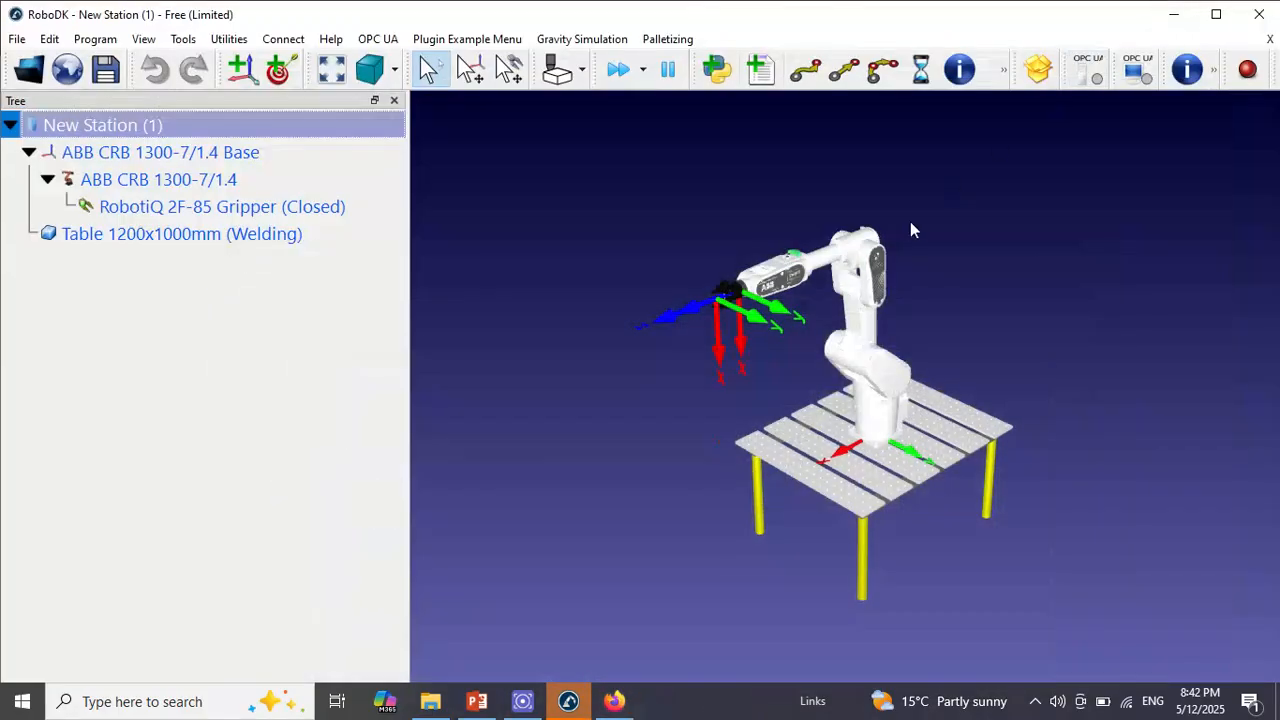
pyautogui.scroll(3, 712, 490)
pyautogui.moveTo(710, 492); pyautogui.dragTo(731, 449)
# From the browser's downloads, load Cube-100mm(2).sld into the RoboDK station and locate the cube at the robot base
pyautogui.click(614, 703)
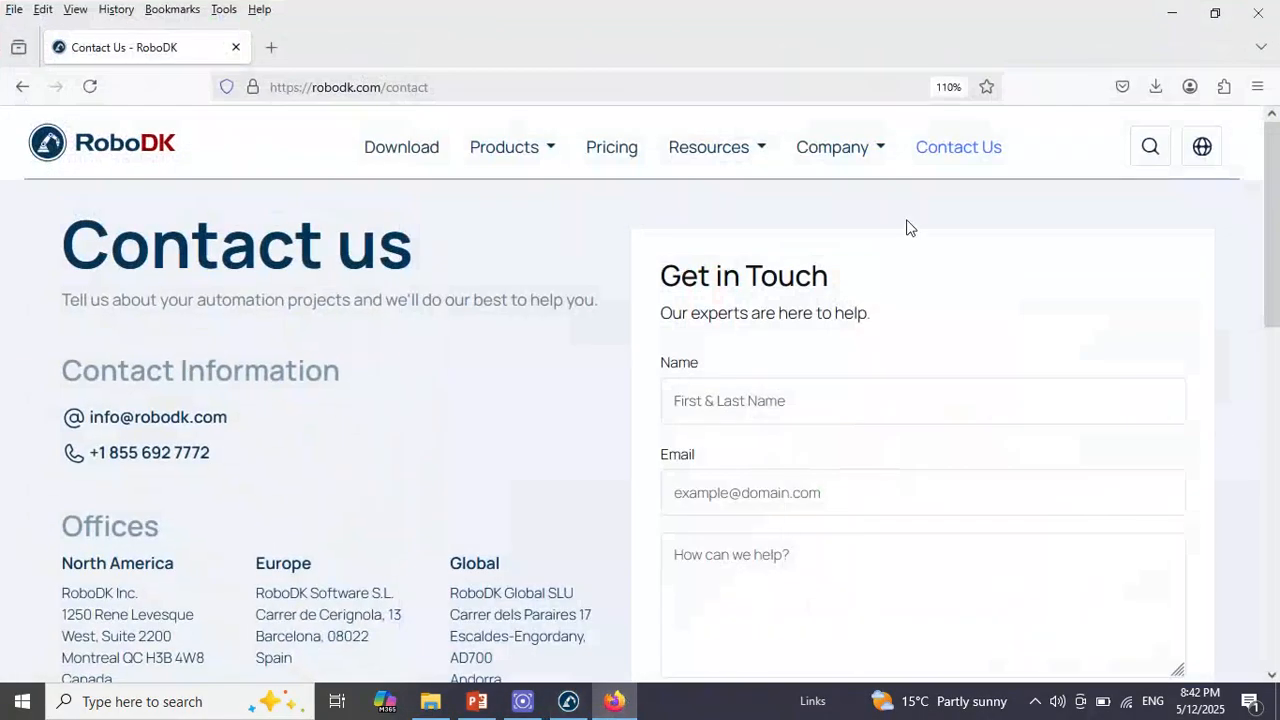
pyautogui.click(1150, 85)
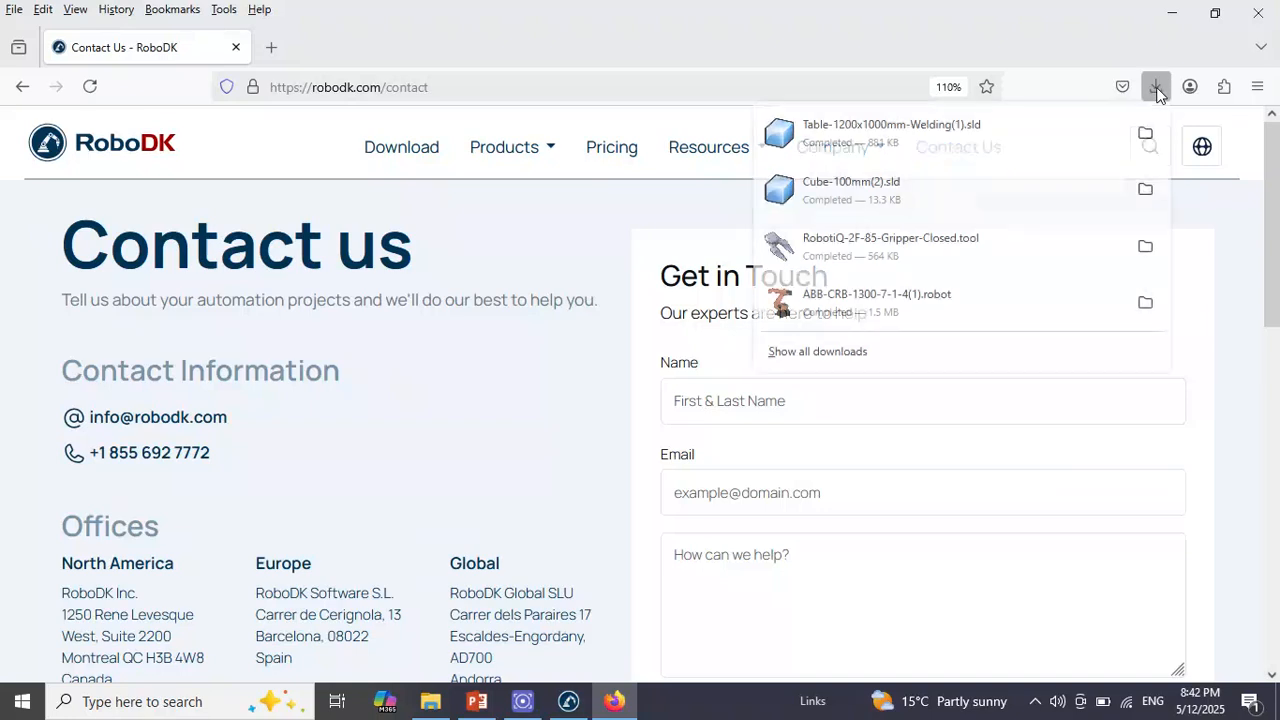
pyautogui.click(940, 194)
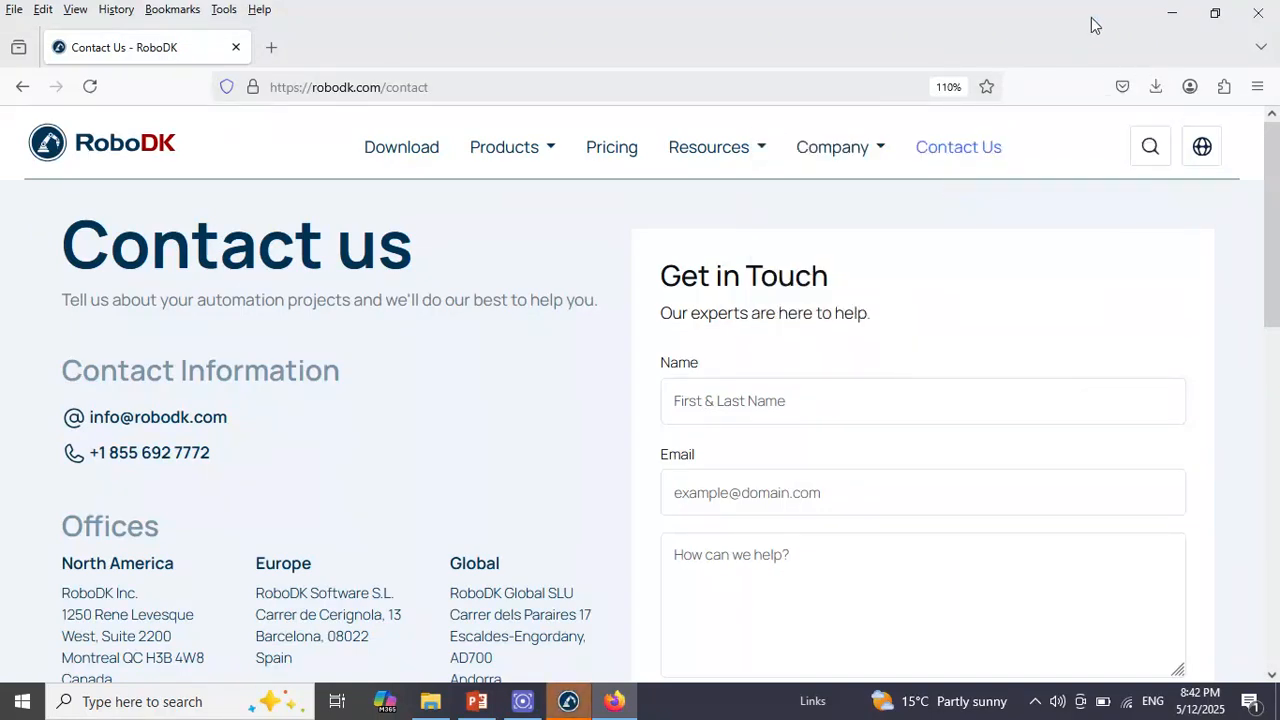
pyautogui.click(1181, 10)
pyautogui.scroll(3, 822, 441)
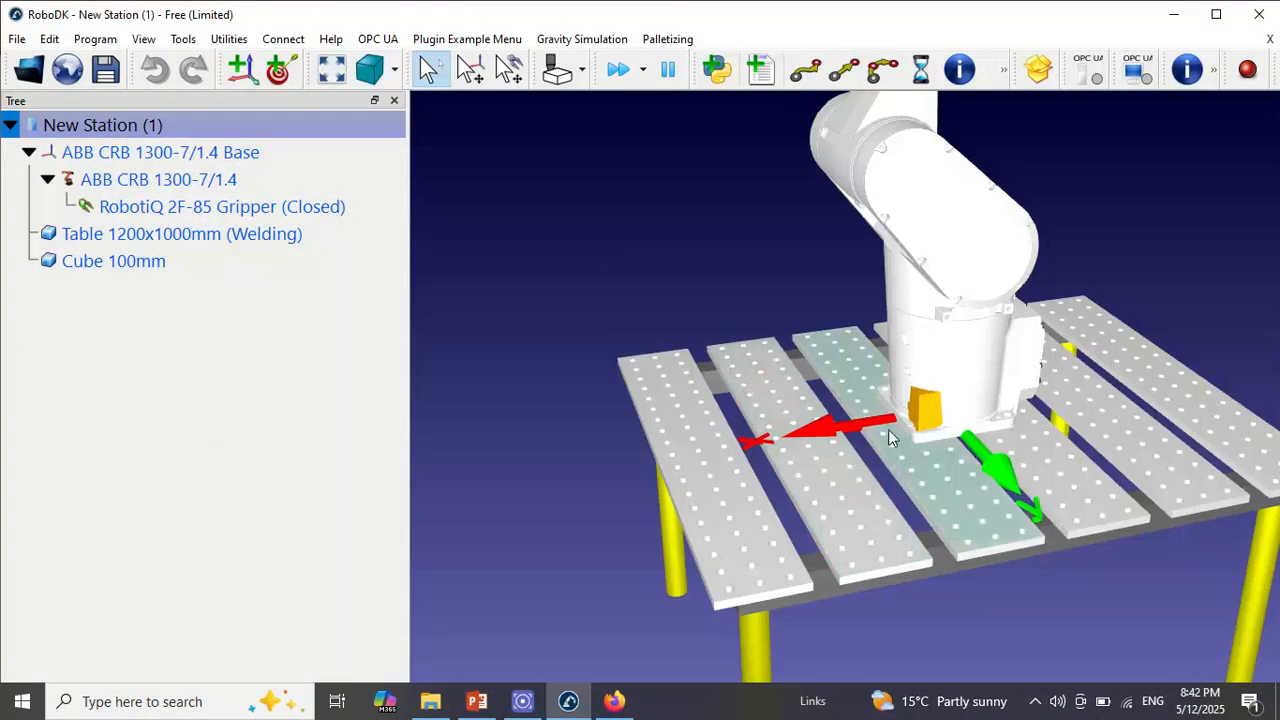
pyautogui.scroll(-3, 888, 429)
pyautogui.scroll(-1, 897, 408)
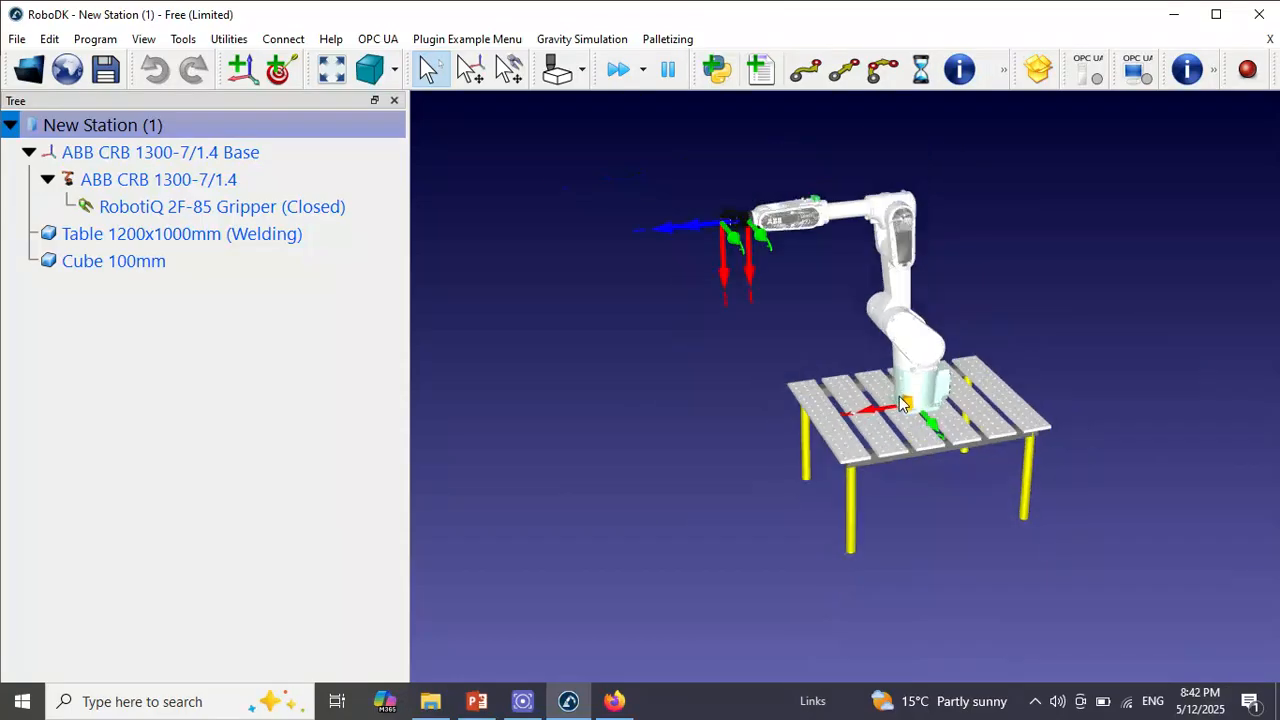
# Set the Cube 100mm position to X 100 mm and Y 100 mm relative to the station, and inspect its placement on the table
pyautogui.doubleClick(150, 264)
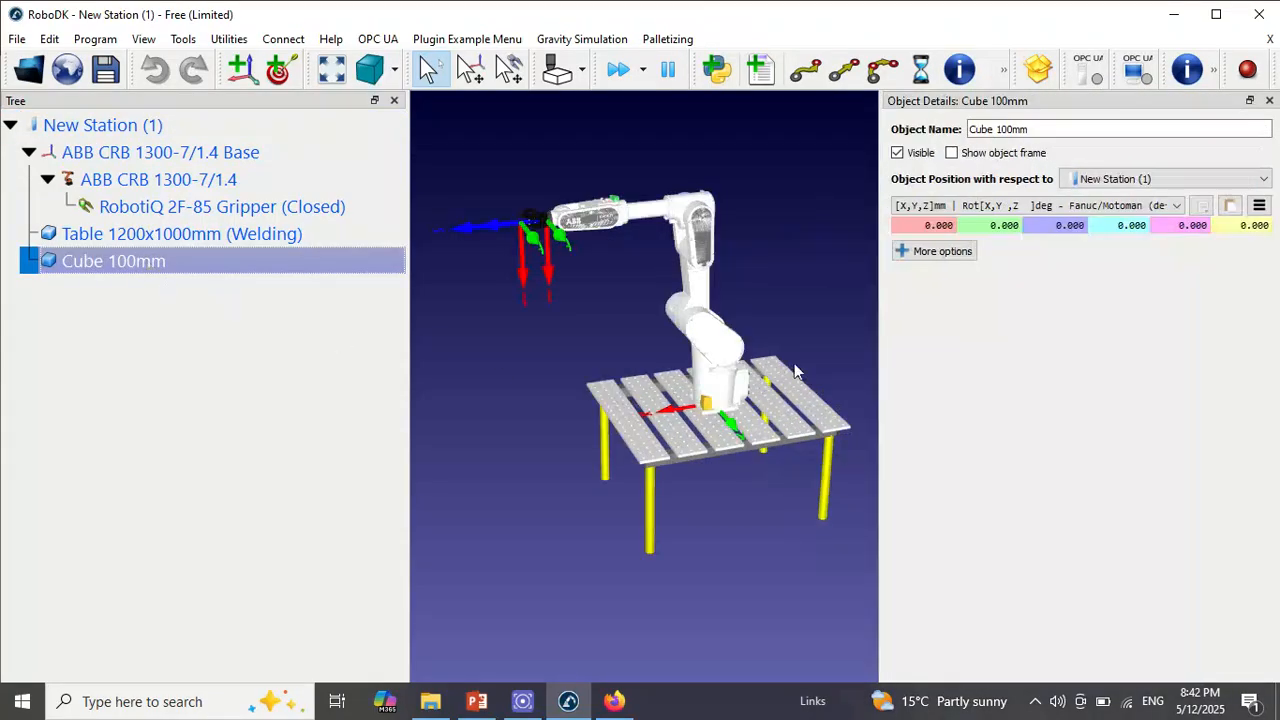
pyautogui.click(922, 228)
pyautogui.write('10')
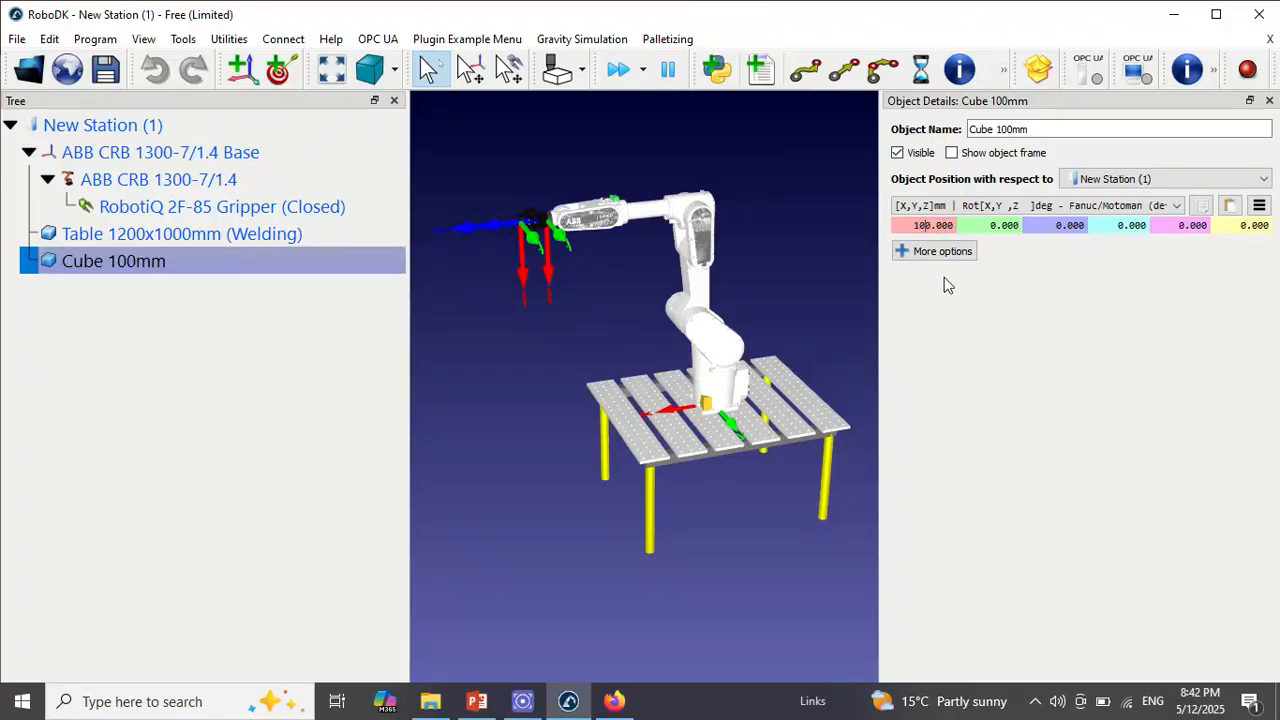
pyautogui.press('Return')
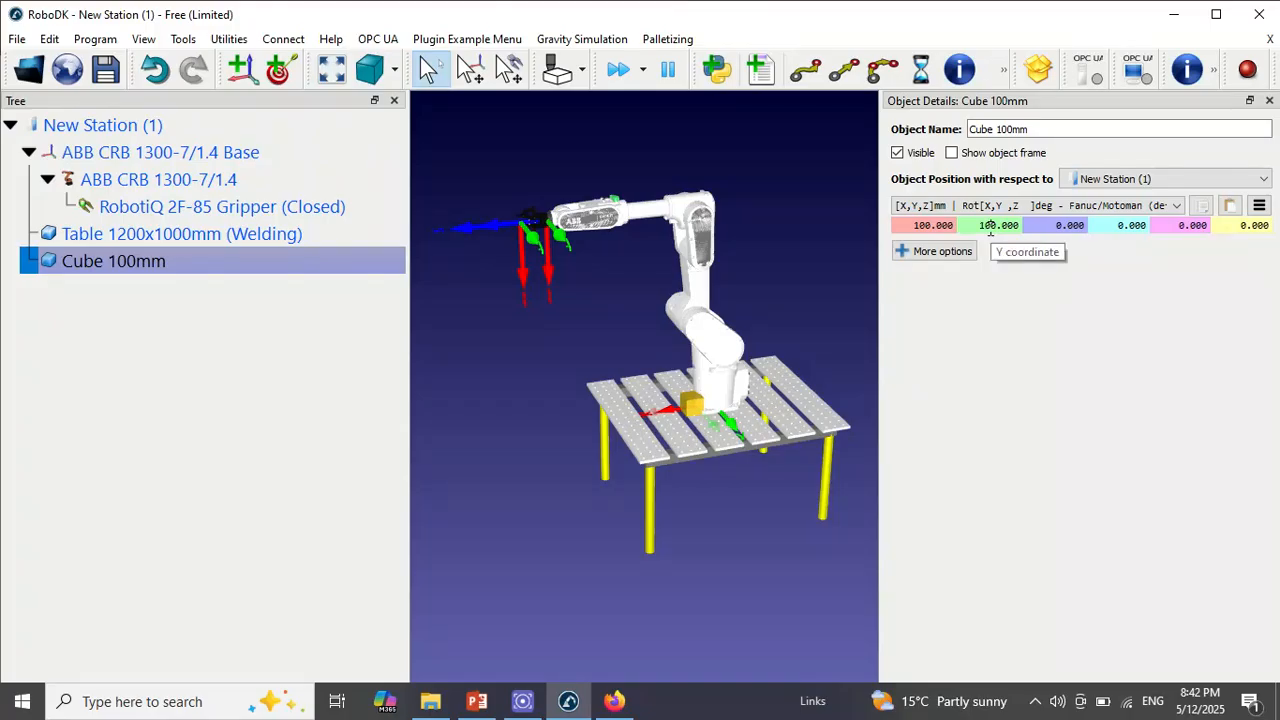
pyautogui.click(990, 225)
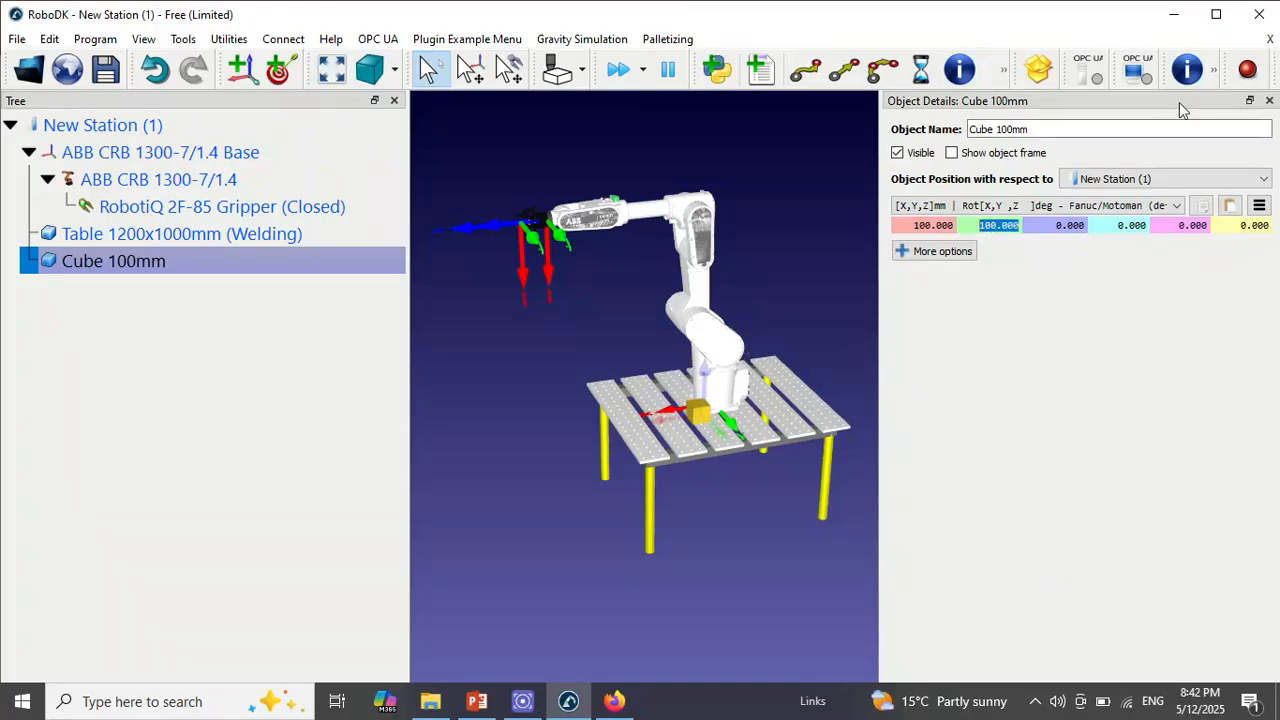
pyautogui.click(1269, 101)
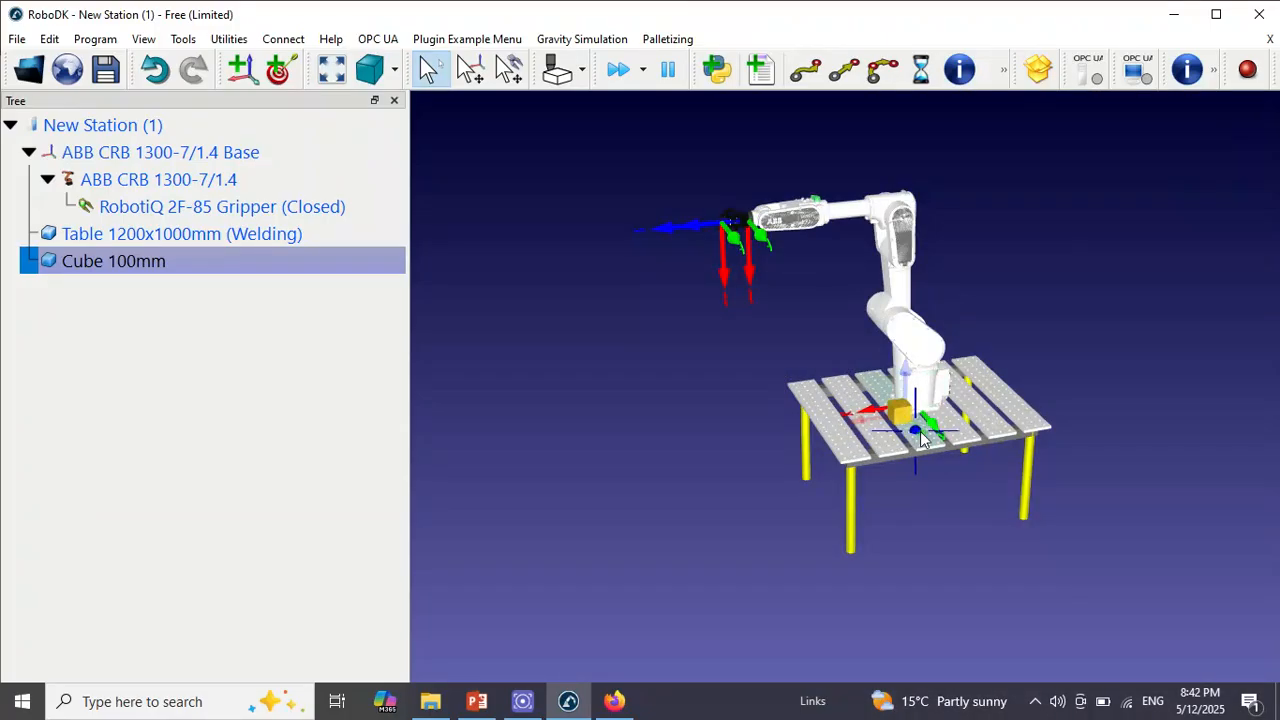
pyautogui.moveTo(920, 431)
pyautogui.mouseDown()
pyautogui.moveTo(1073, 462)
pyautogui.moveTo(869, 511)
pyautogui.moveTo(1091, 481)
pyautogui.moveTo(864, 457)
pyautogui.moveTo(886, 480)
pyautogui.moveTo(930, 491)
pyautogui.mouseUp()
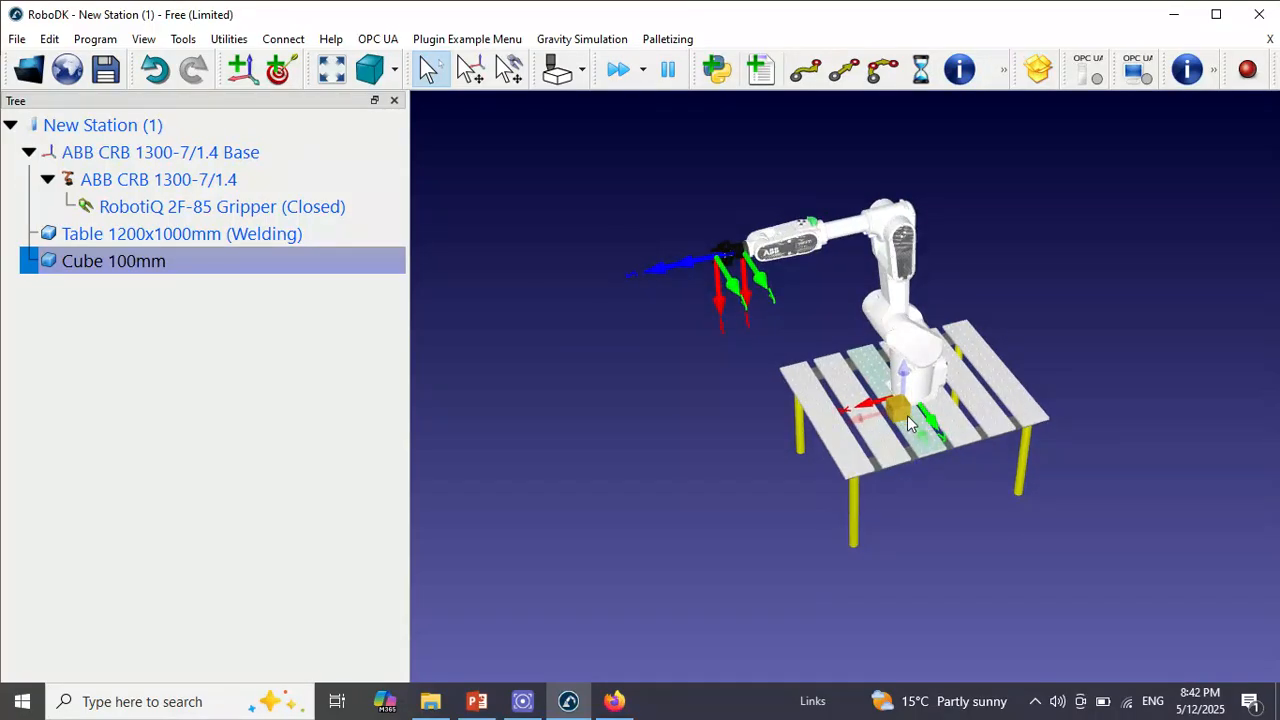
pyautogui.scroll(5, 903, 410)
pyautogui.scroll(-5, 902, 411)
pyautogui.scroll(2, 941, 453)
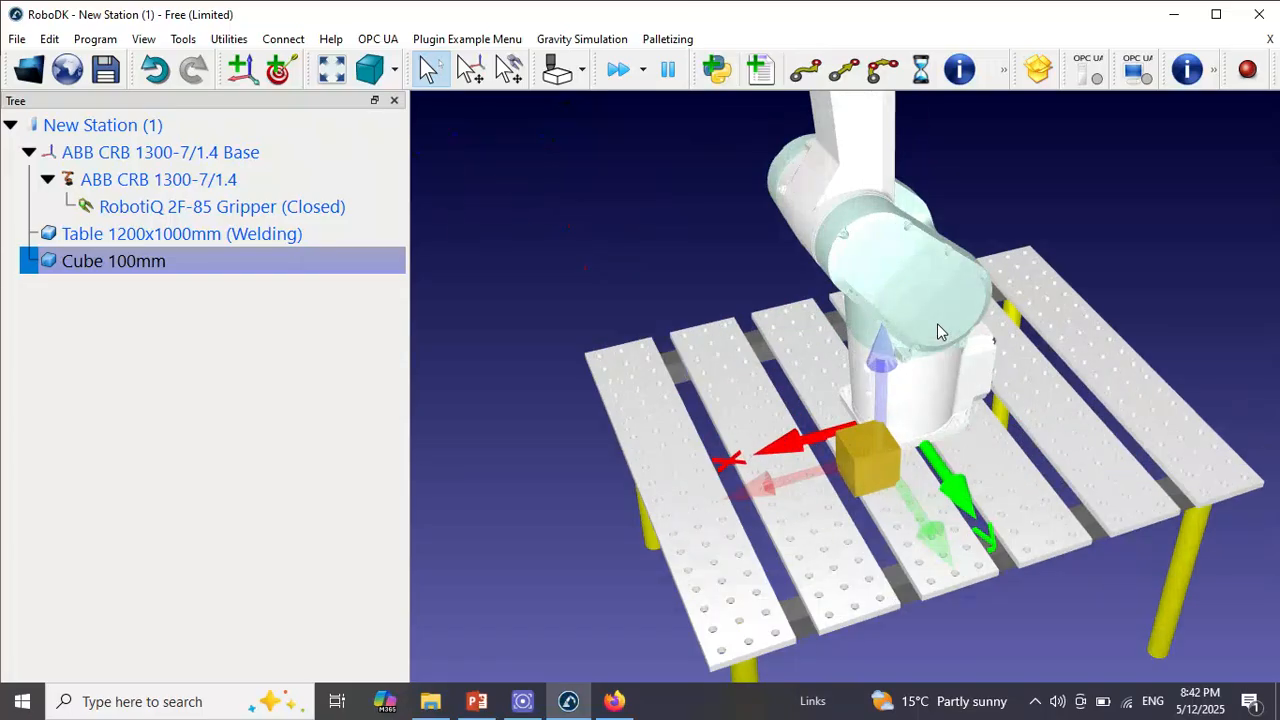
pyautogui.scroll(-3, 937, 323)
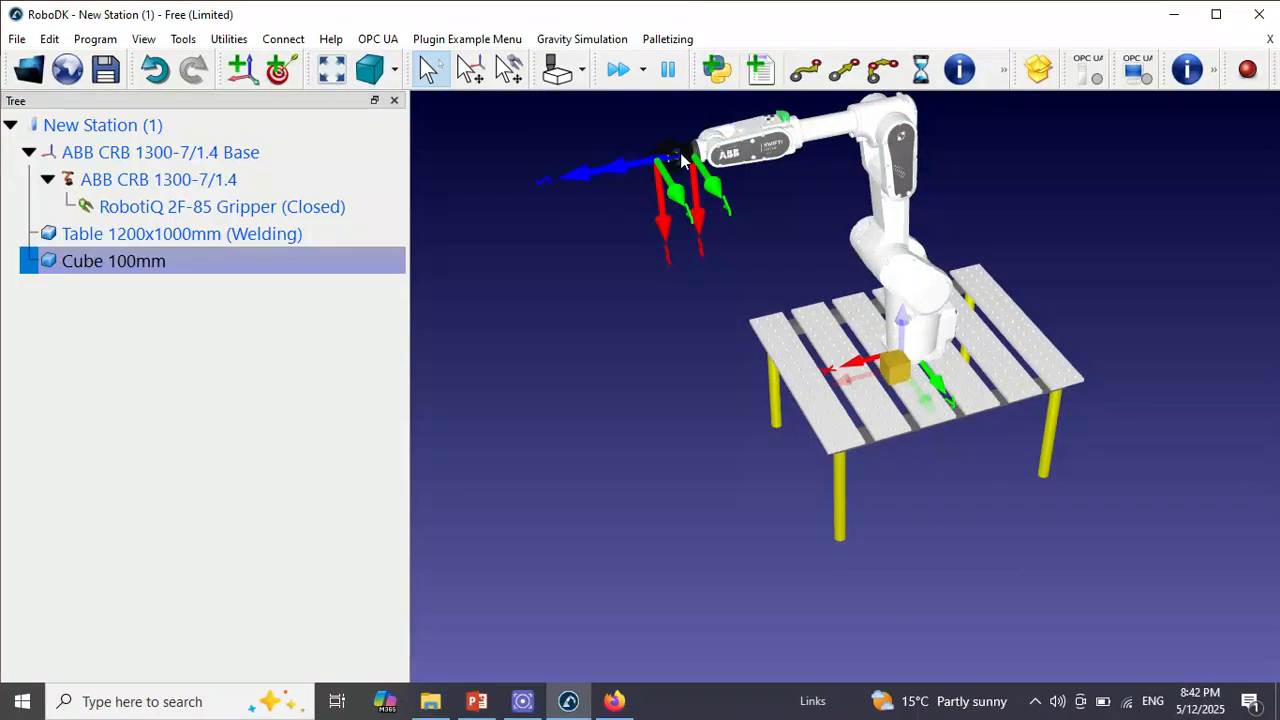
# Switch to PowerPoint and review the second-step slide on creating the Base and Part1 frames
pyautogui.click(522, 701)
pyautogui.moveTo(525, 708)
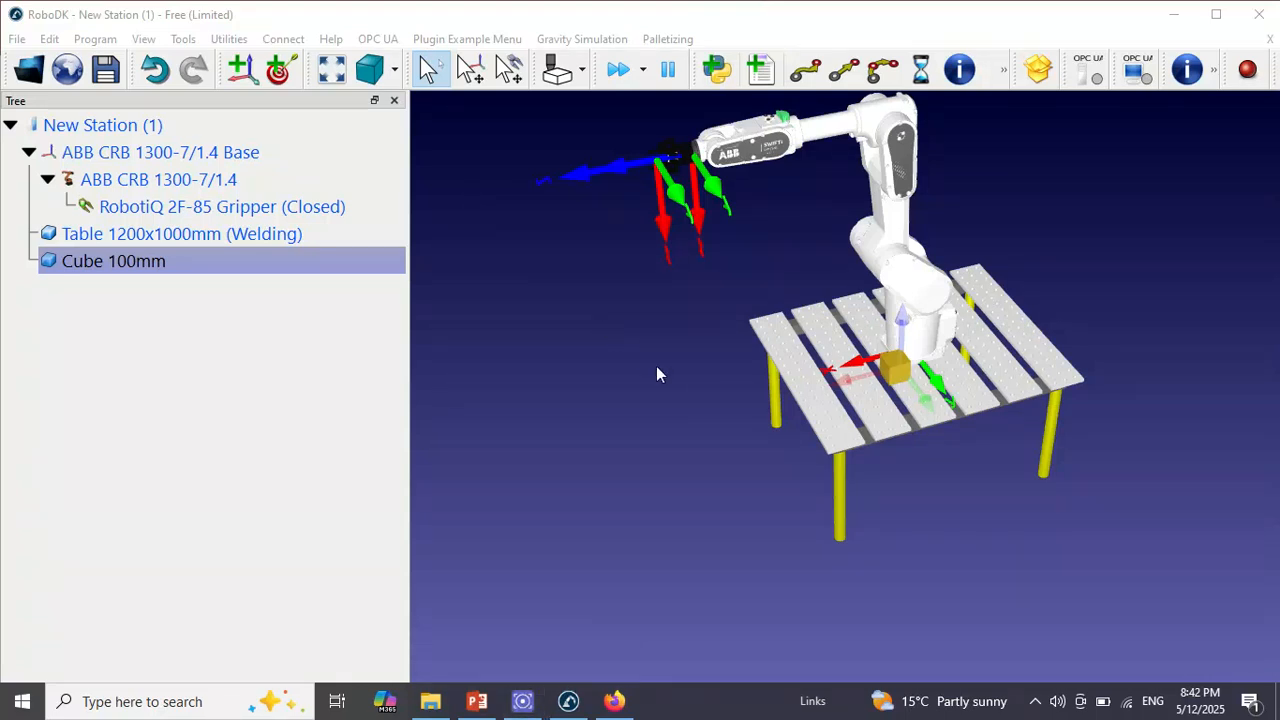
pyautogui.click(478, 704)
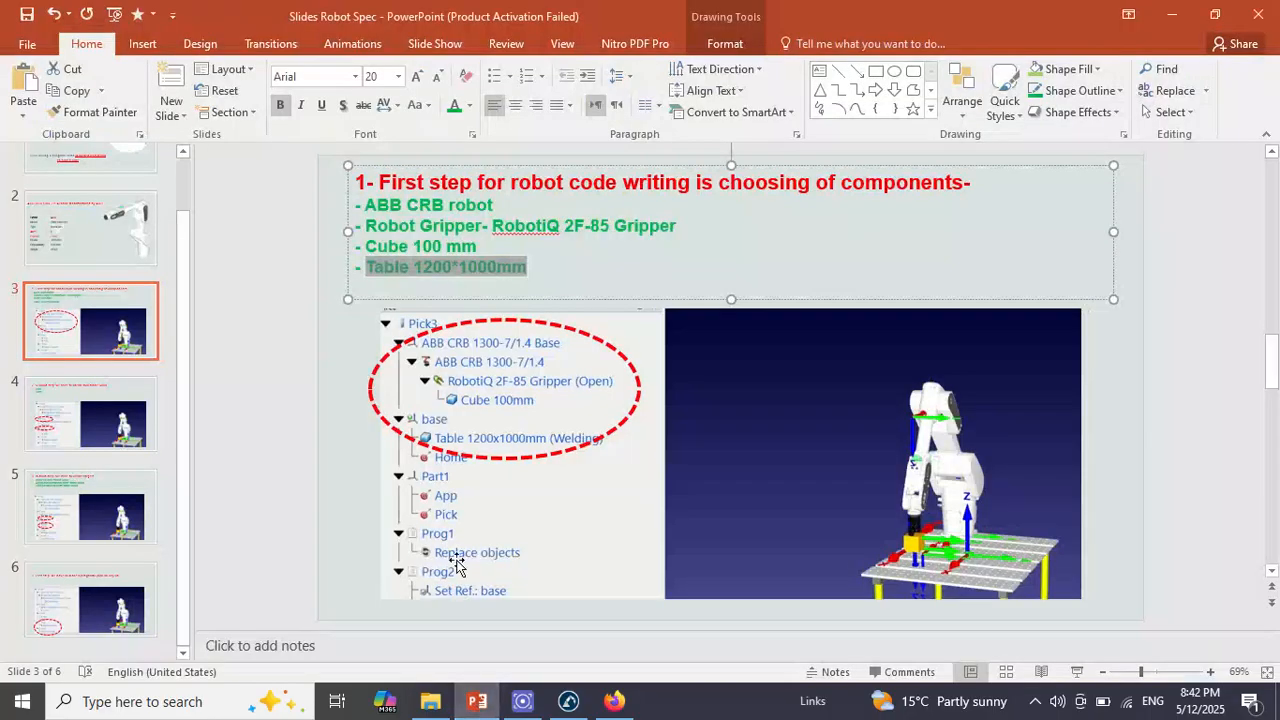
pyautogui.click(118, 410)
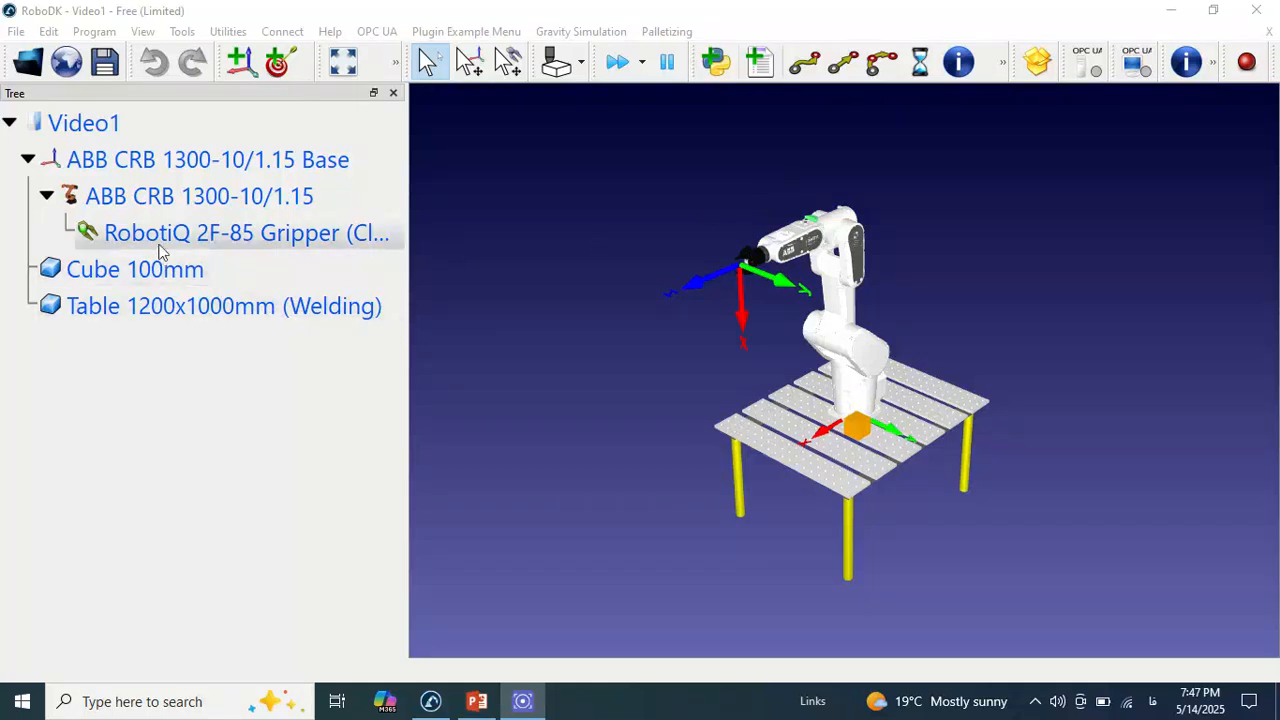
pyautogui.click(476, 699)
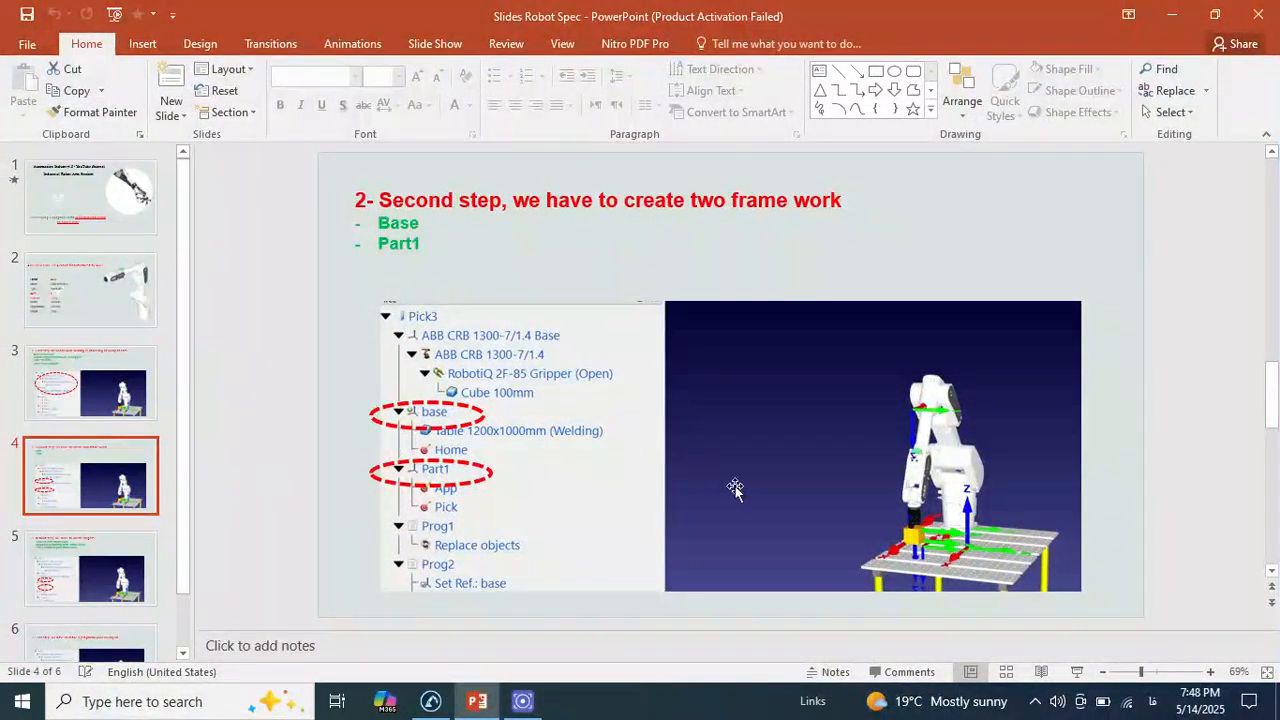
pyautogui.click(1076, 671)
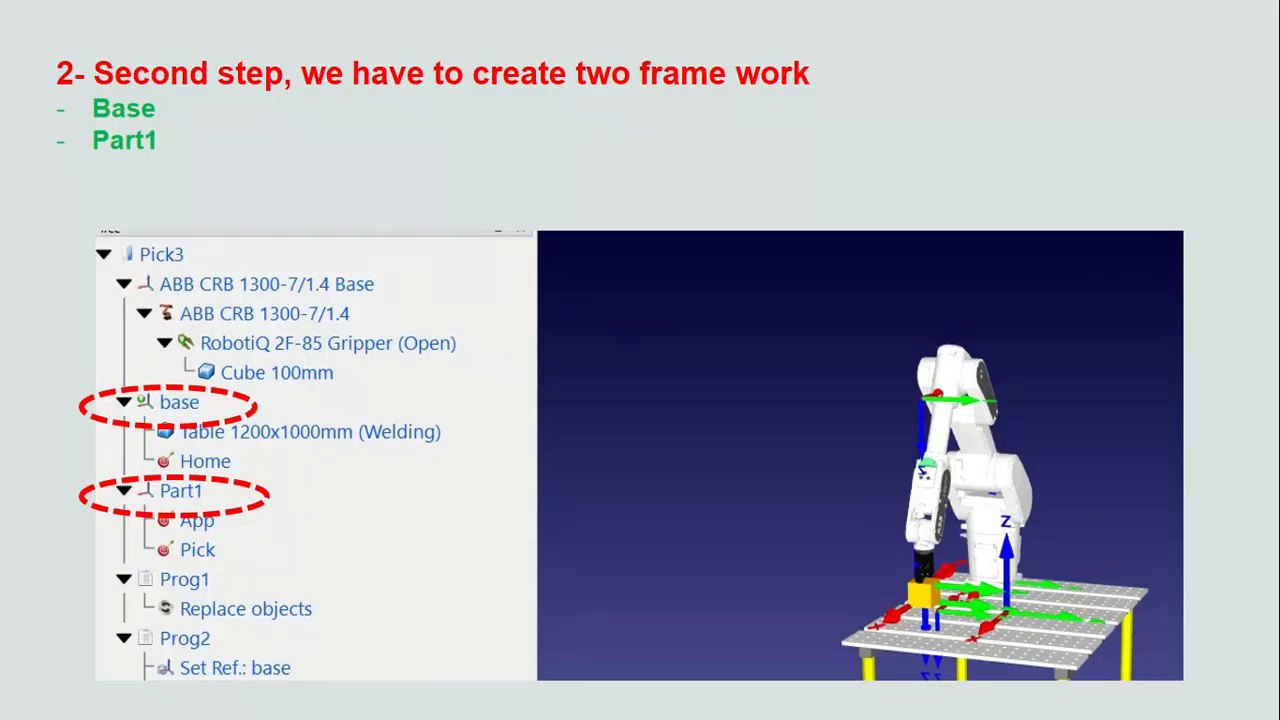
pyautogui.press('Escape')
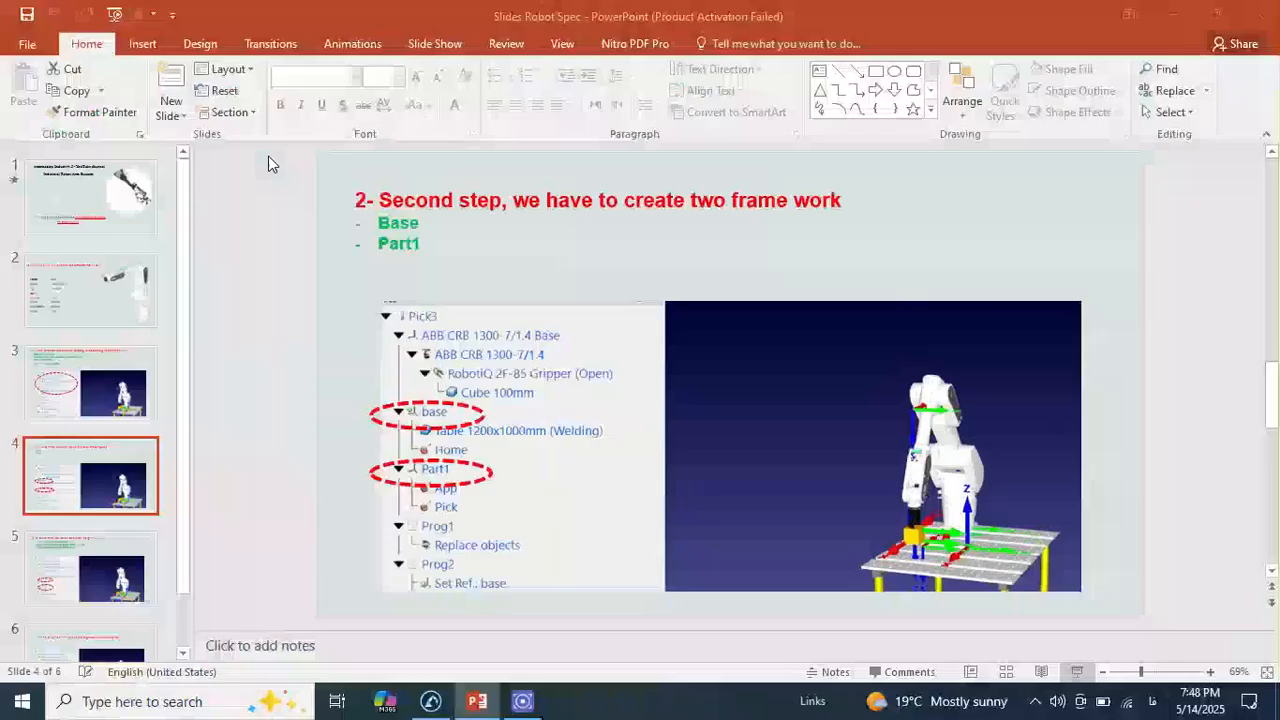
# Switch back to RoboDK and add a reference frame to the Video1 station
pyautogui.click(433, 702)
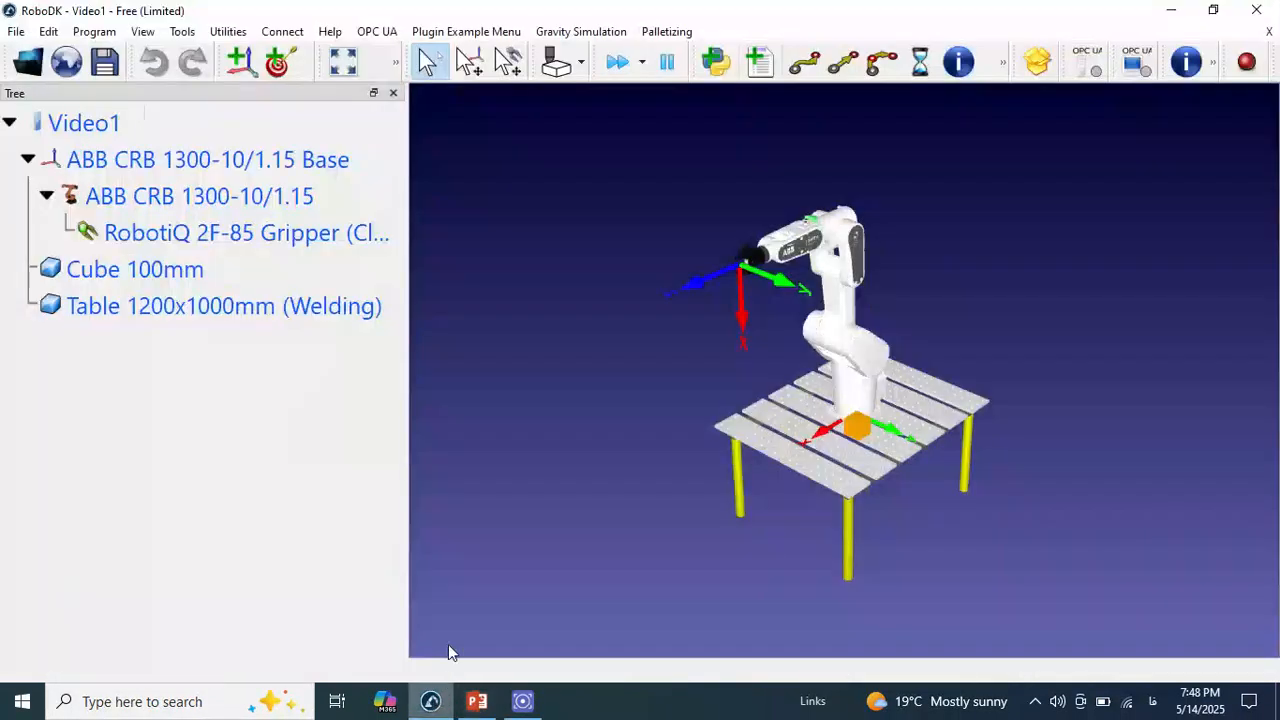
pyautogui.click(100, 197)
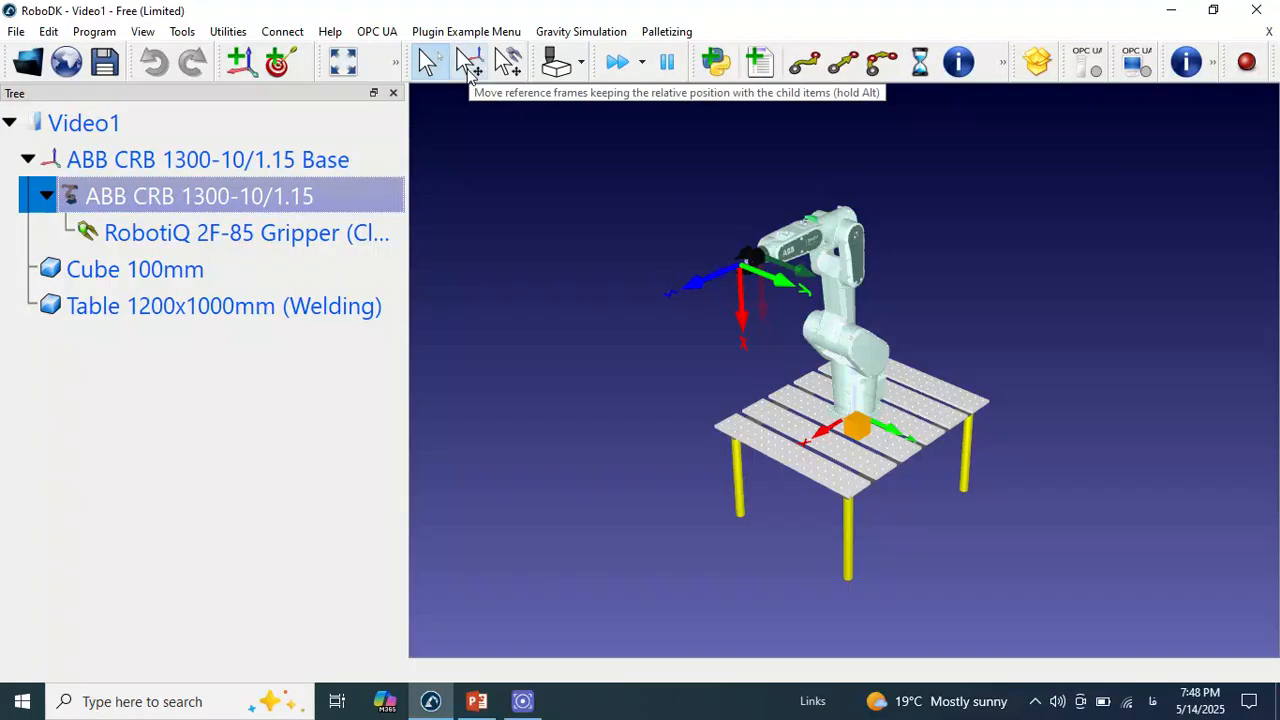
pyautogui.click(240, 66)
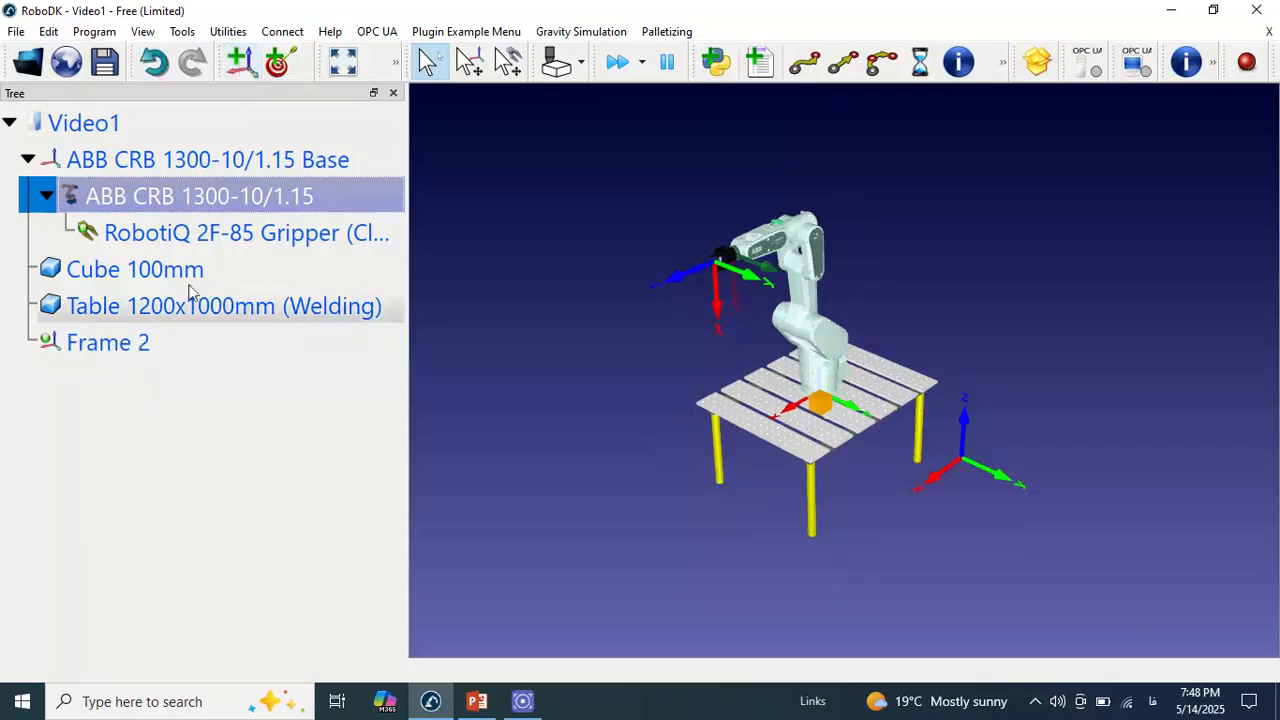
# Rename the new reference frame as Base and reset its position
pyautogui.click(128, 345)
pyautogui.rightClick(128, 345)
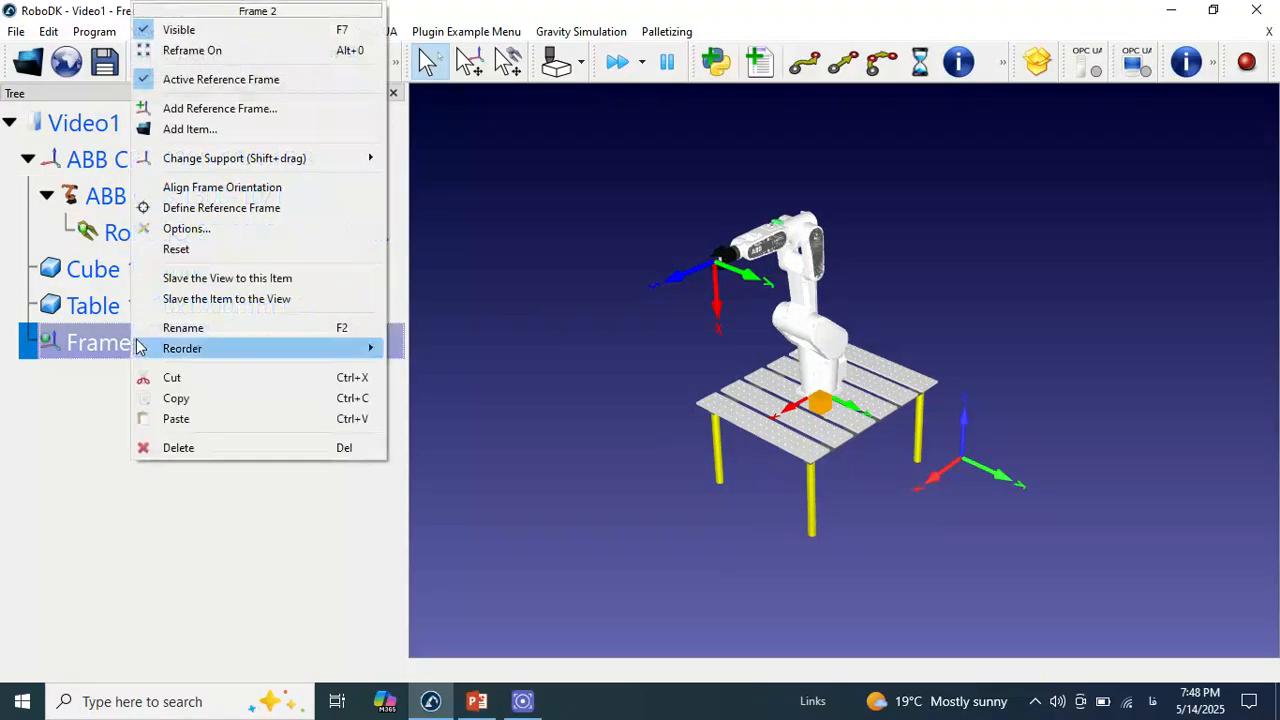
pyautogui.click(180, 330)
pyautogui.press('BackSpace')
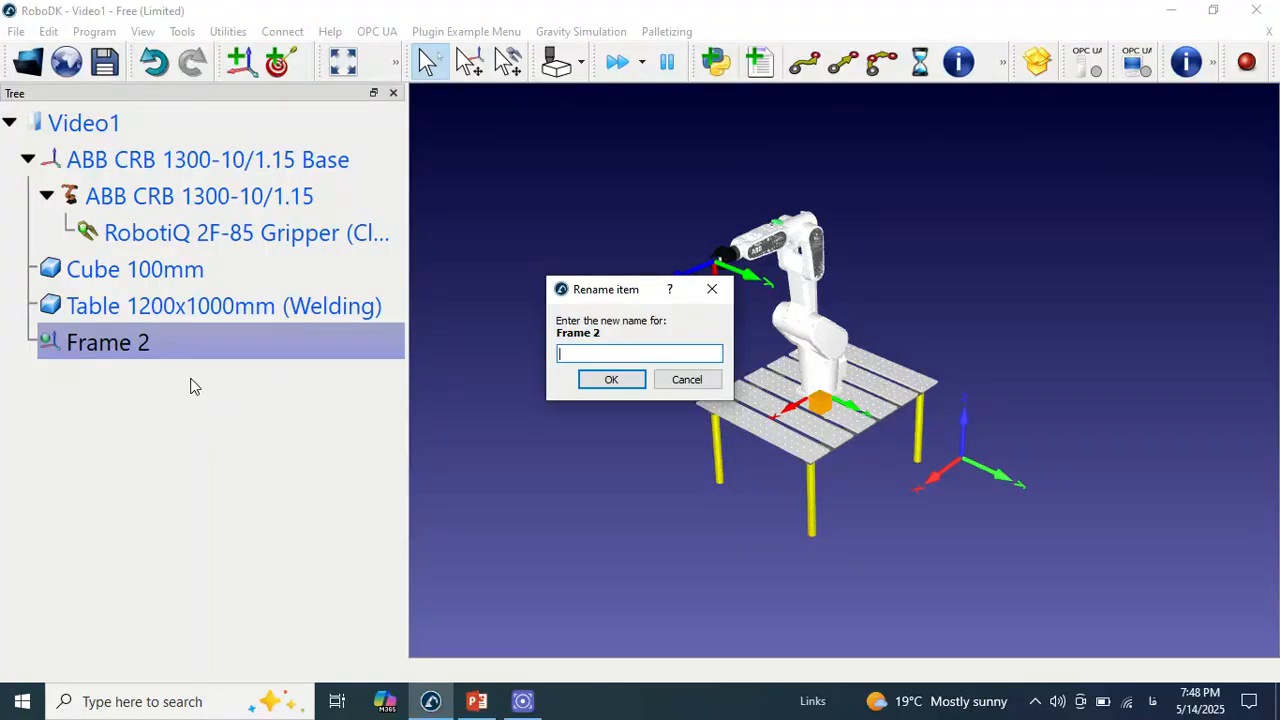
pyautogui.write('Base')
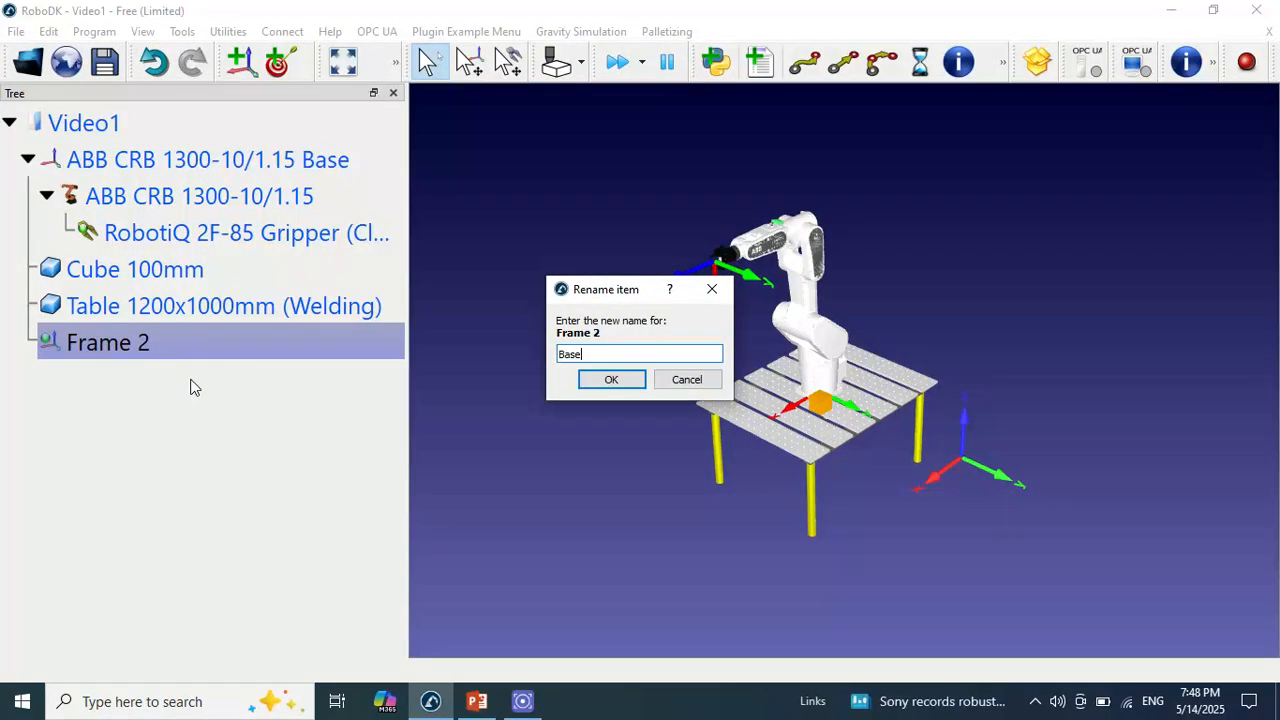
pyautogui.click(607, 385)
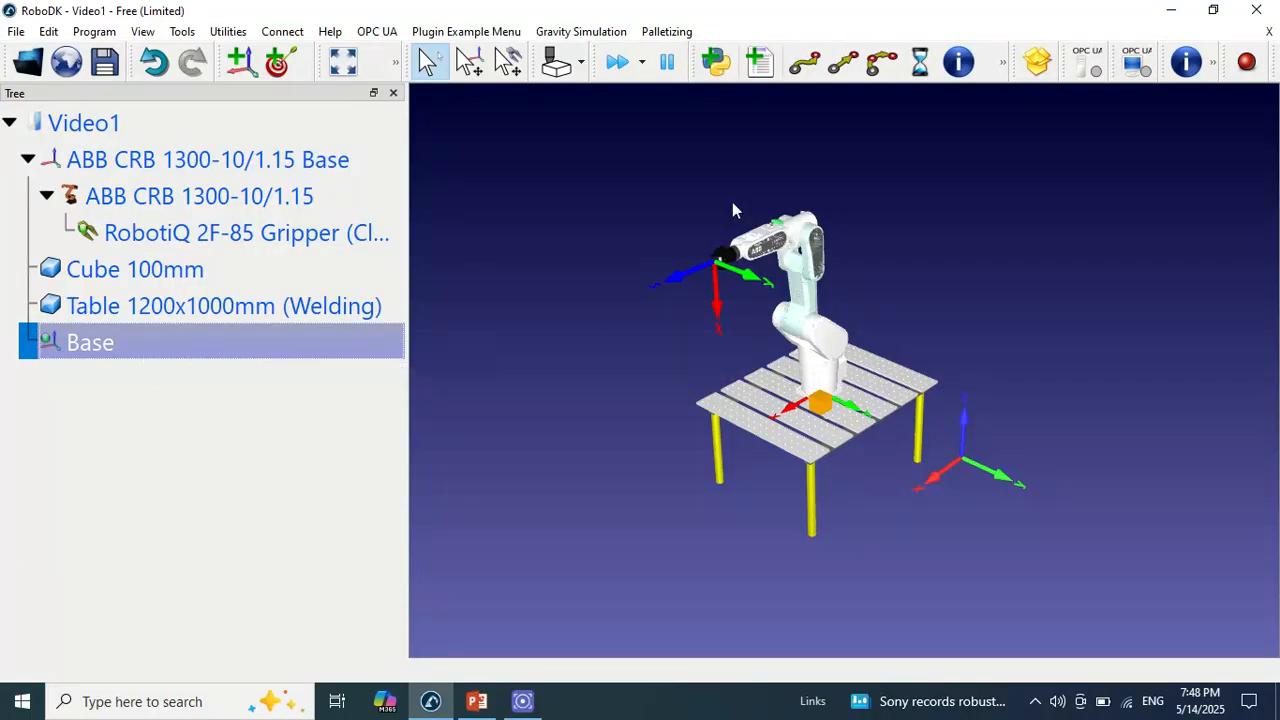
pyautogui.rightClick(196, 355)
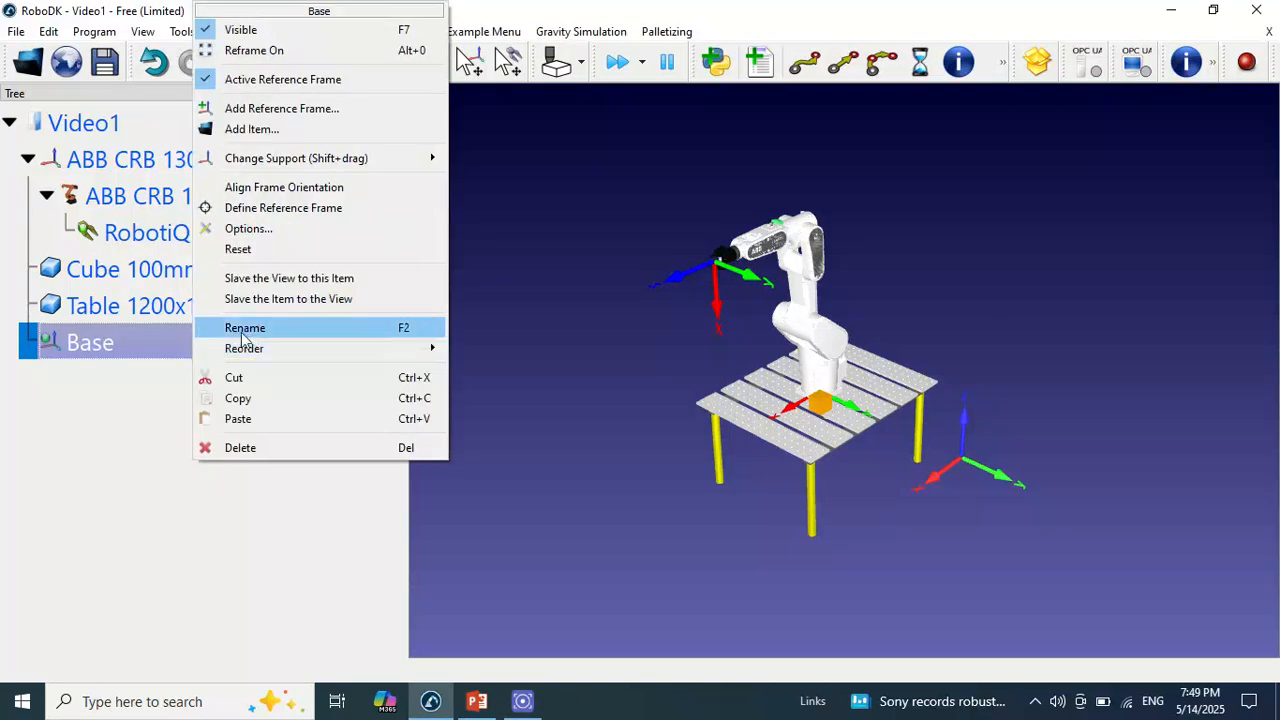
pyautogui.click(257, 249)
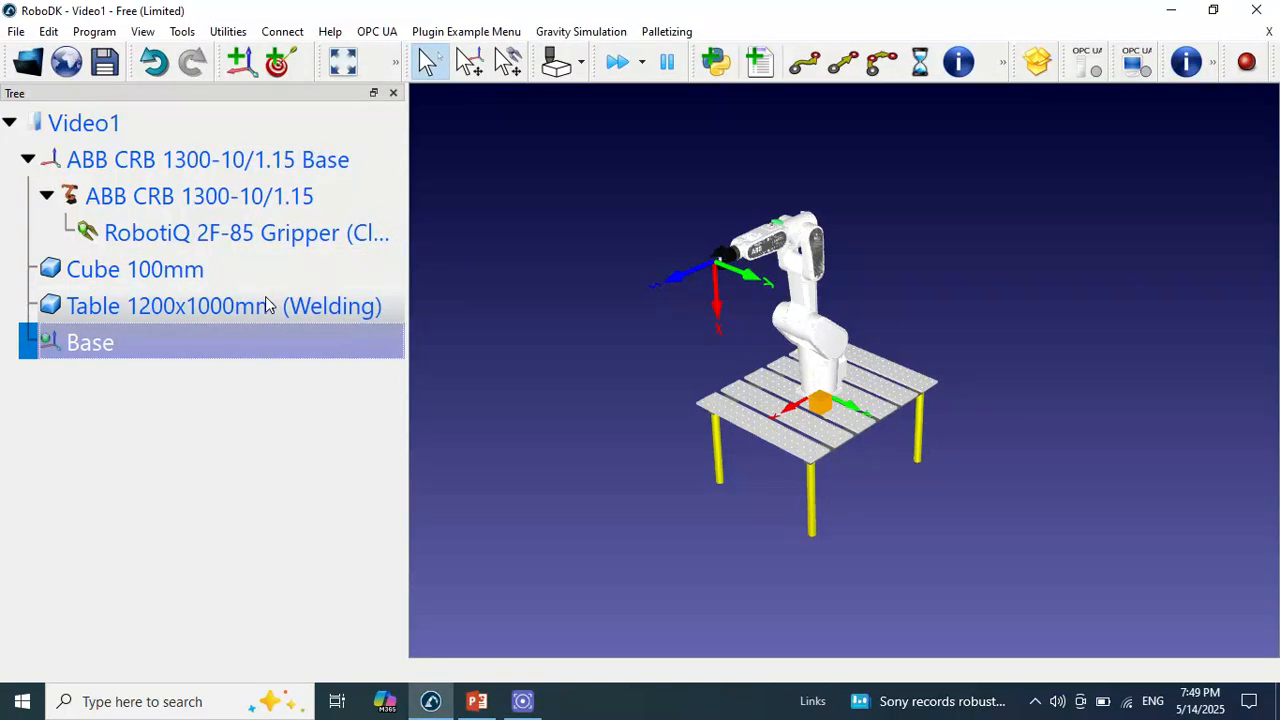
# Nest the Table 1200x1000mm (Welding) under the Base frame and reset Base's pose to identity with respect to Video1
pyautogui.click(177, 308)
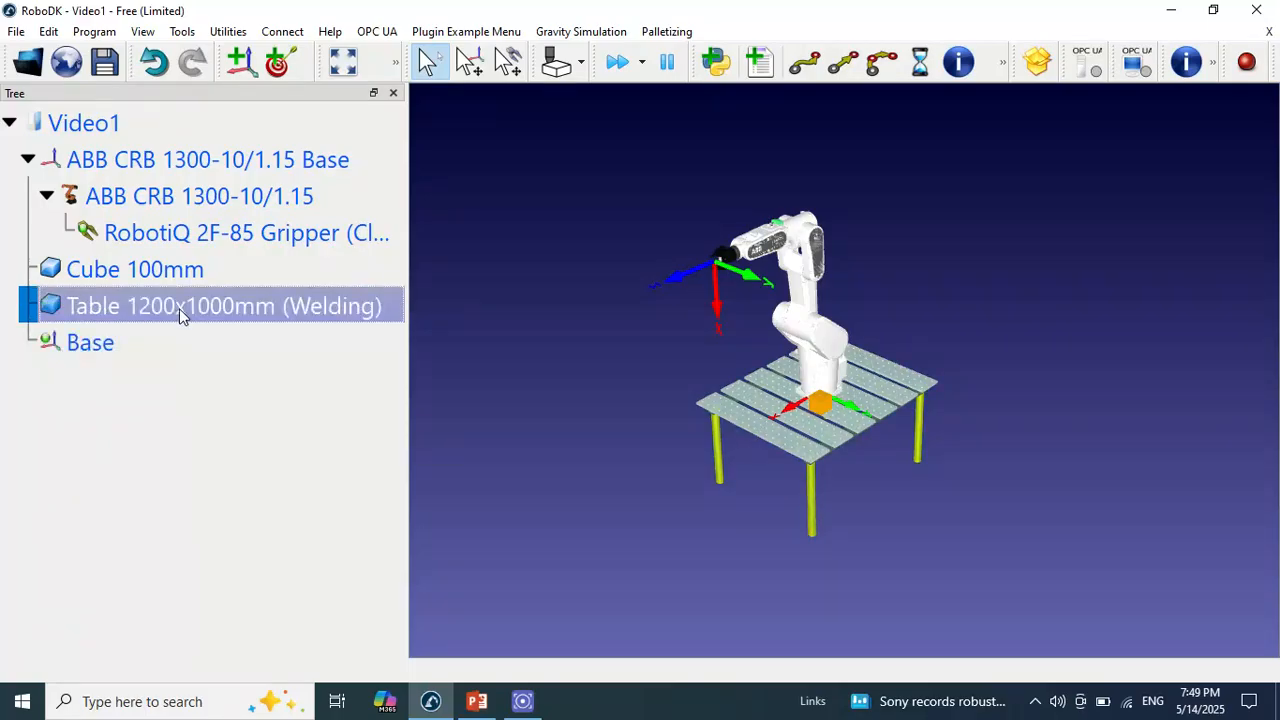
pyautogui.moveTo(179, 308); pyautogui.dragTo(184, 346)
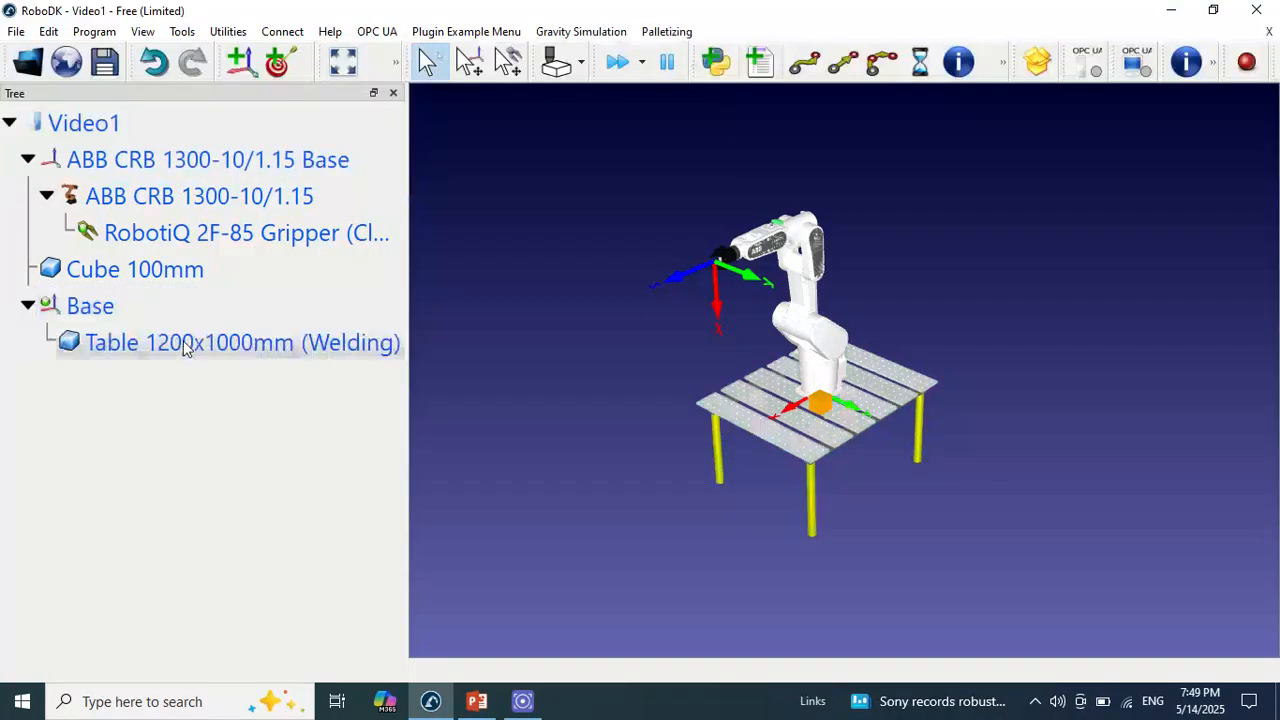
pyautogui.click(120, 308)
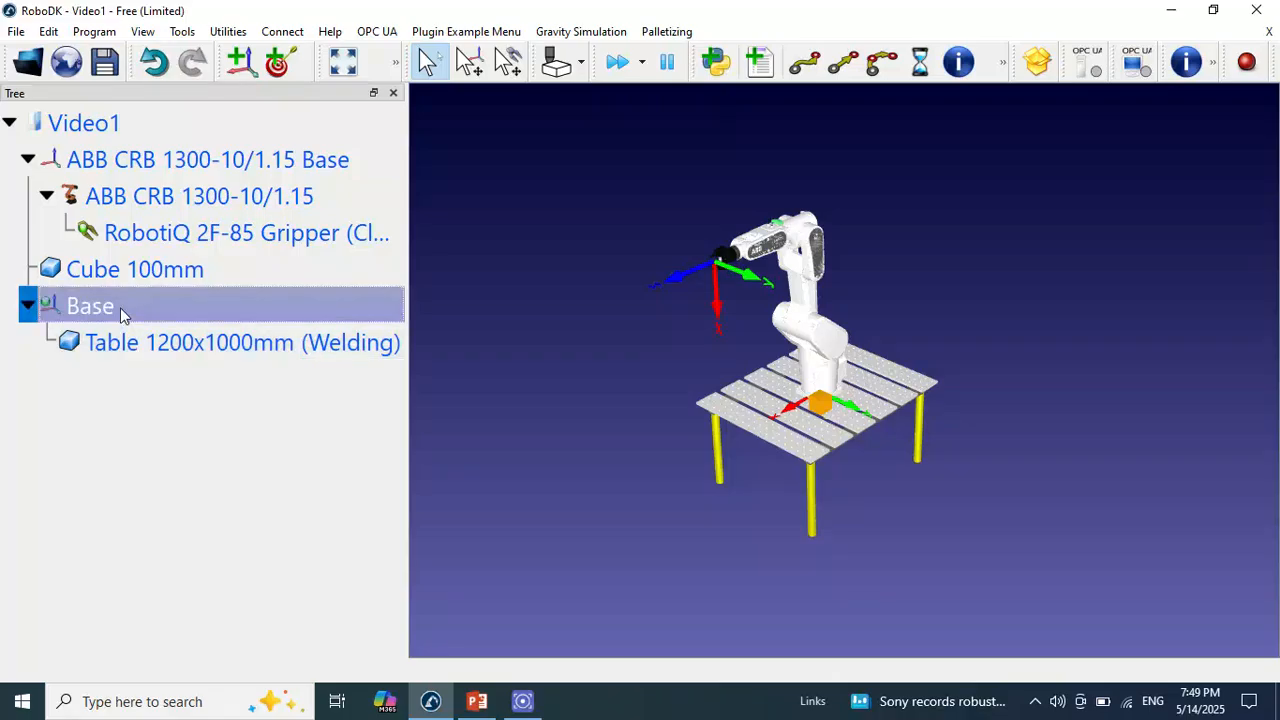
pyautogui.rightClick(120, 307)
pyautogui.click(195, 247)
pyautogui.doubleClick(179, 305)
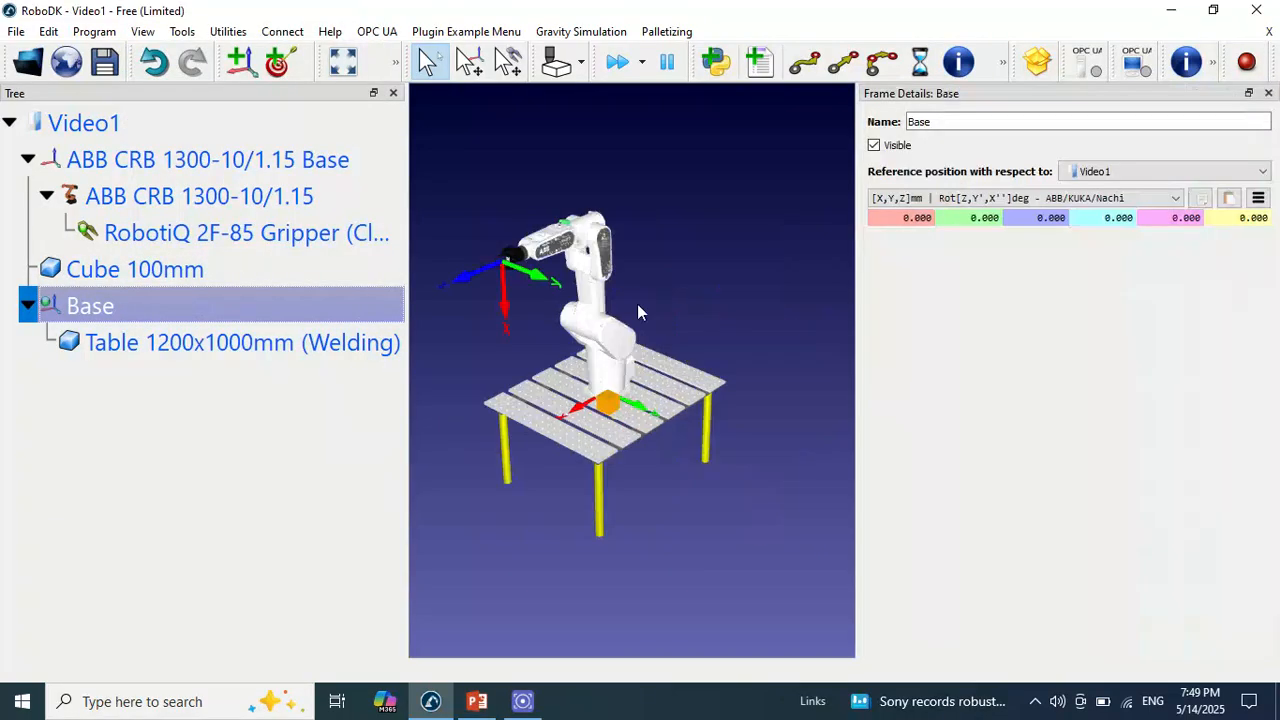
pyautogui.click(1258, 201)
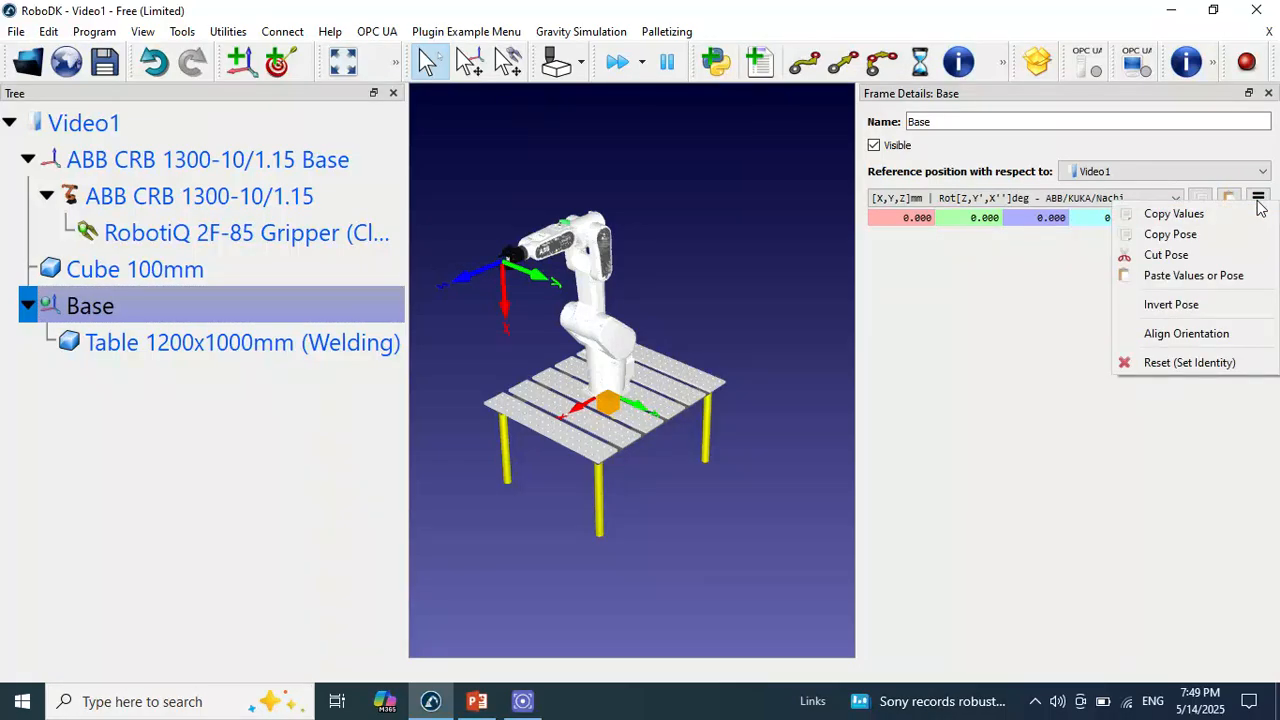
pyautogui.click(1203, 366)
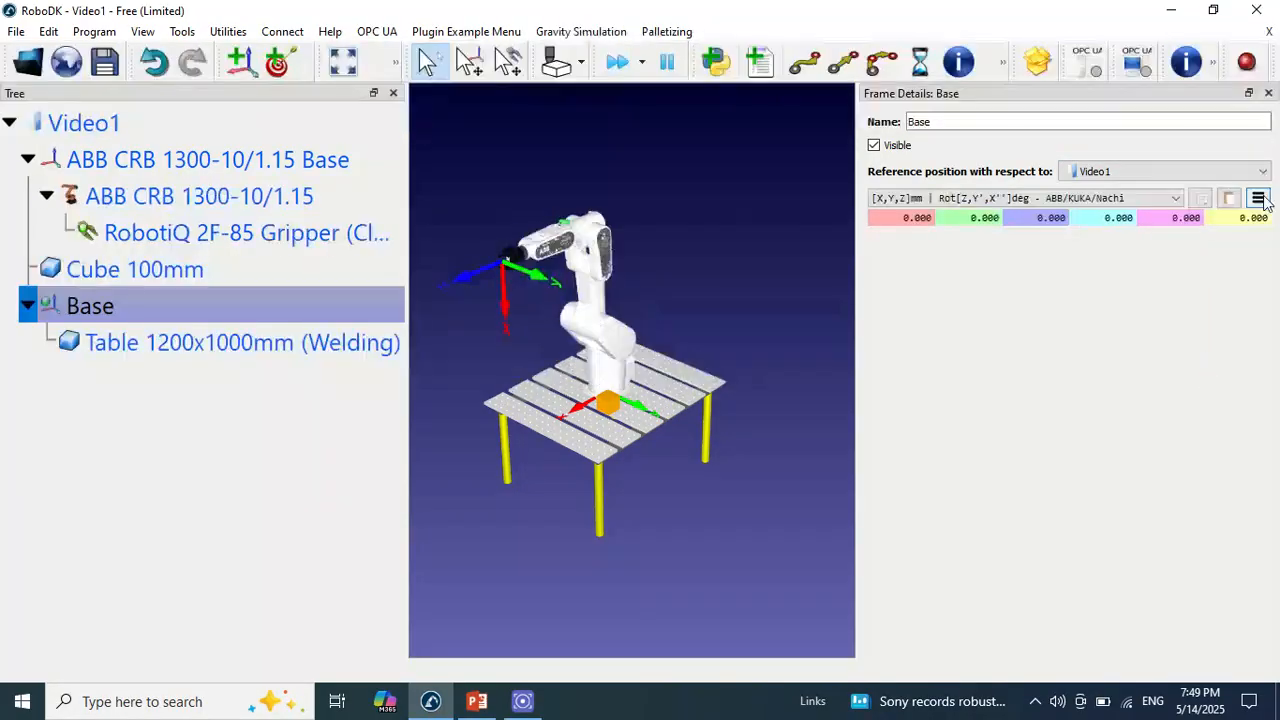
pyautogui.rightClick(182, 309)
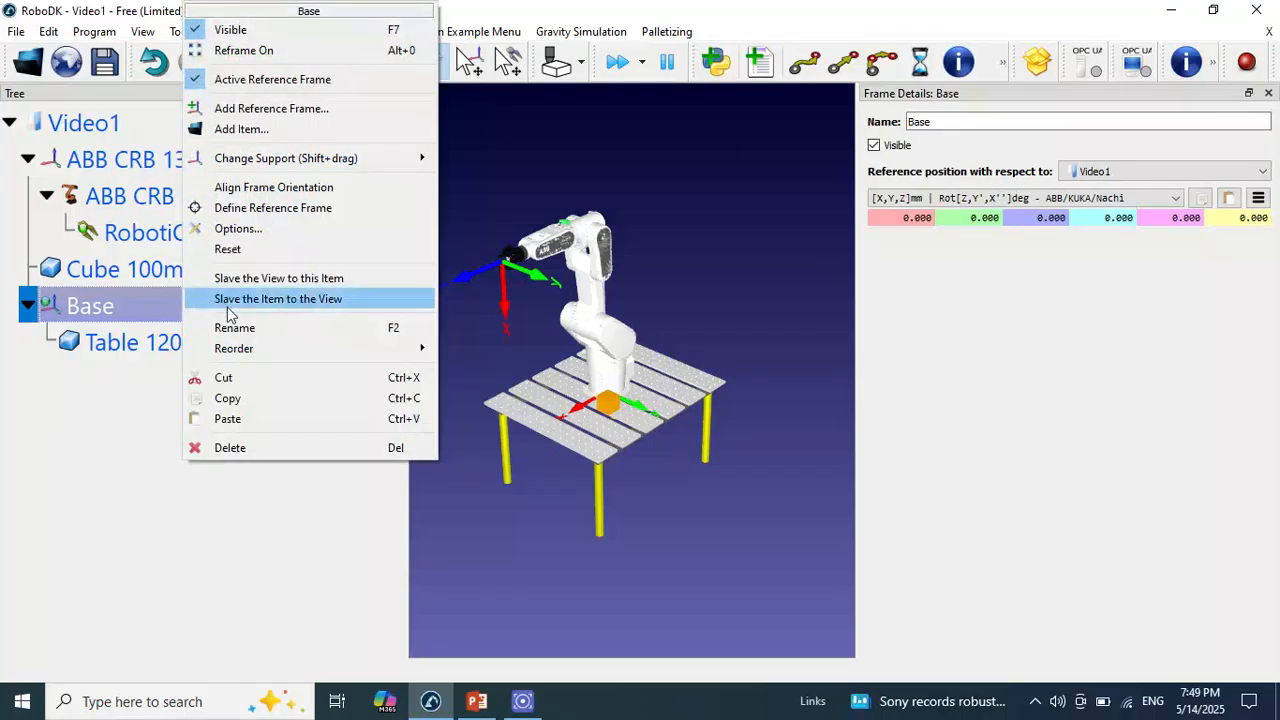
pyautogui.click(250, 250)
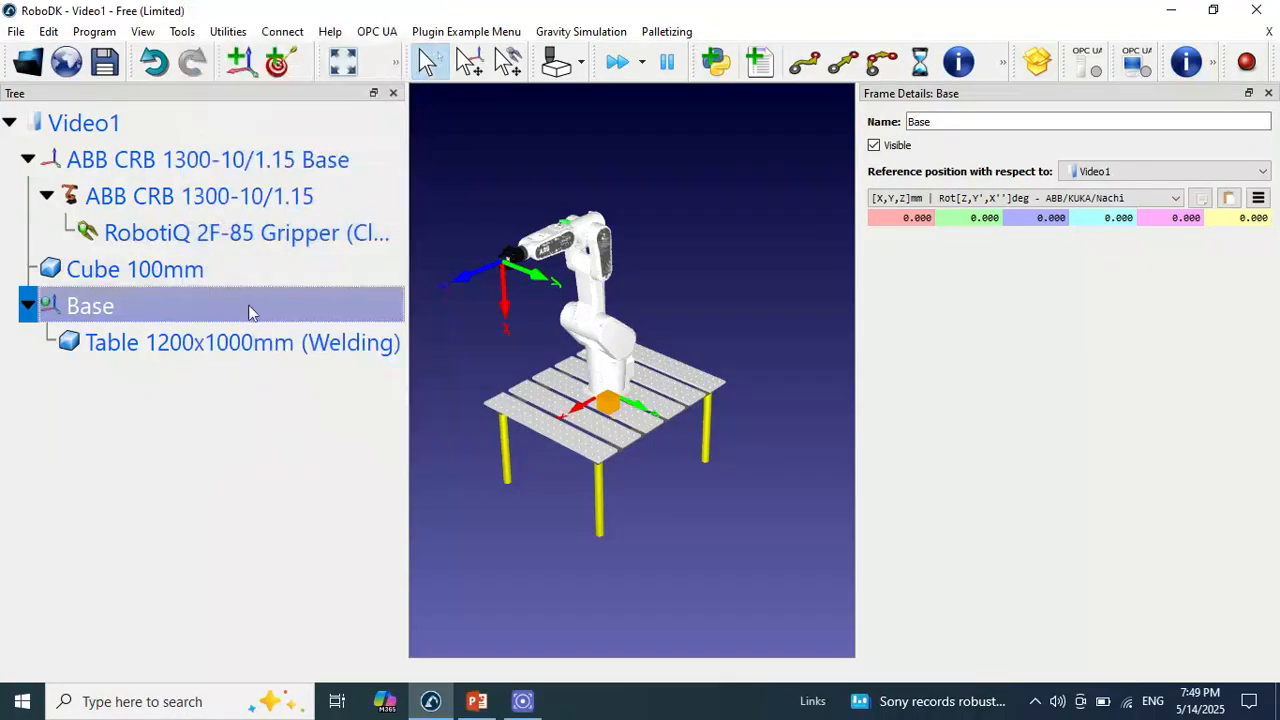
pyautogui.click(1268, 93)
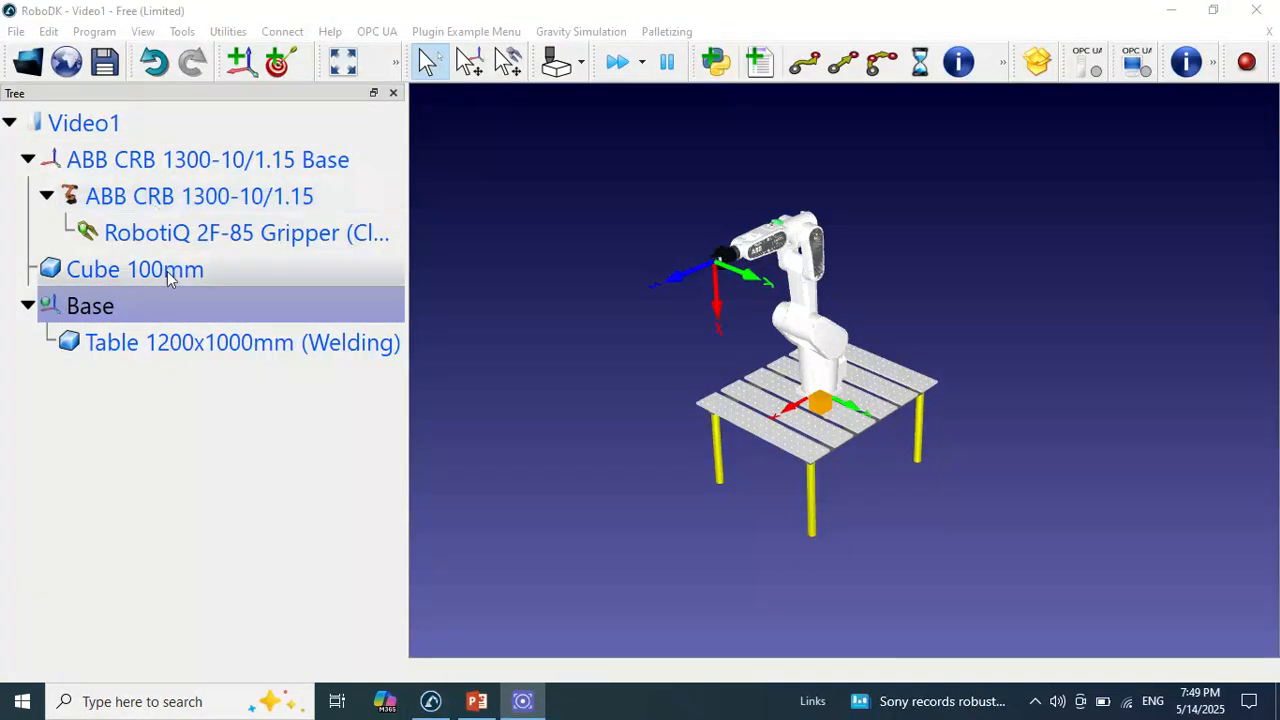
# Add another reference frame to the station and rename it as Part1
pyautogui.click(163, 206)
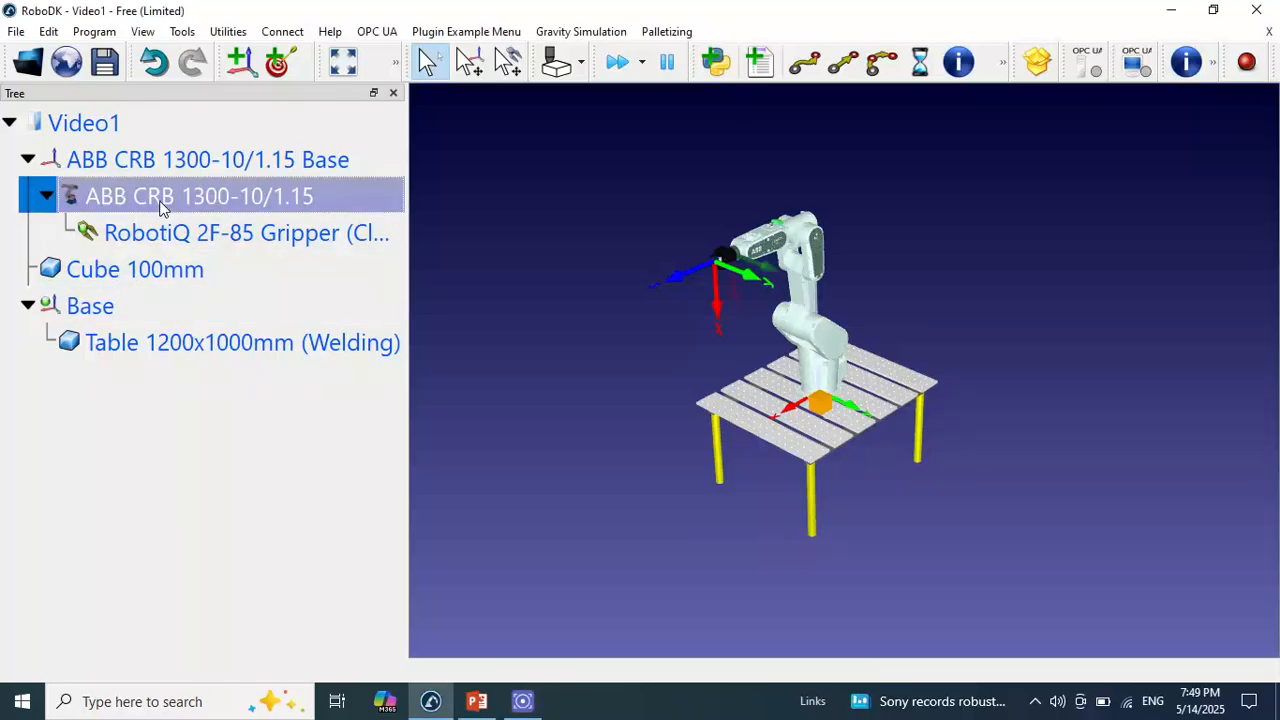
pyautogui.click(246, 68)
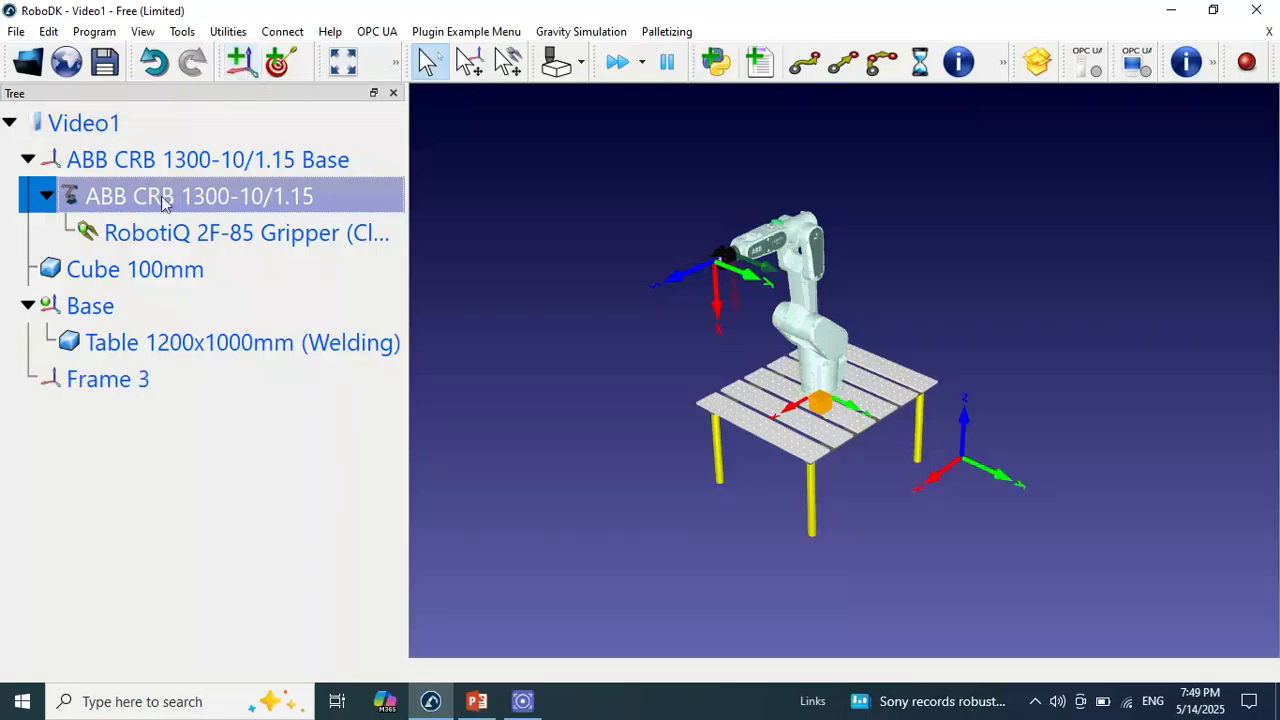
pyautogui.rightClick(104, 380)
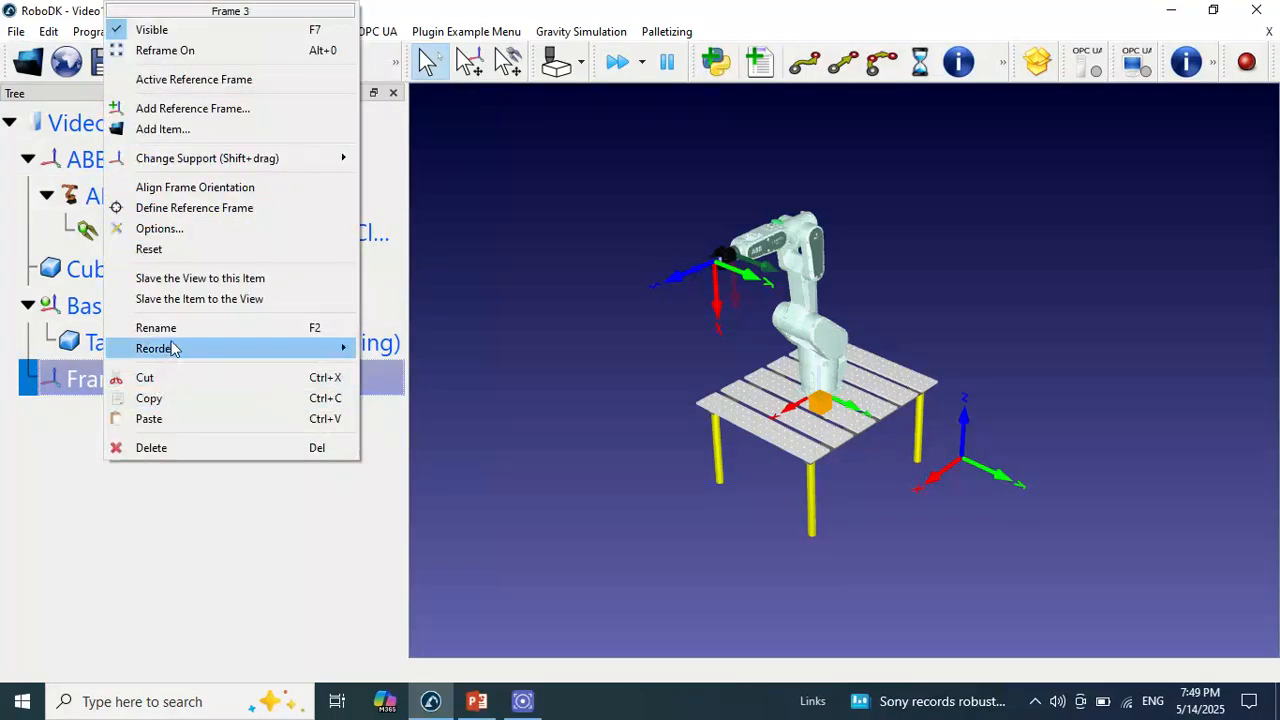
pyautogui.click(180, 328)
pyautogui.write('Part1')
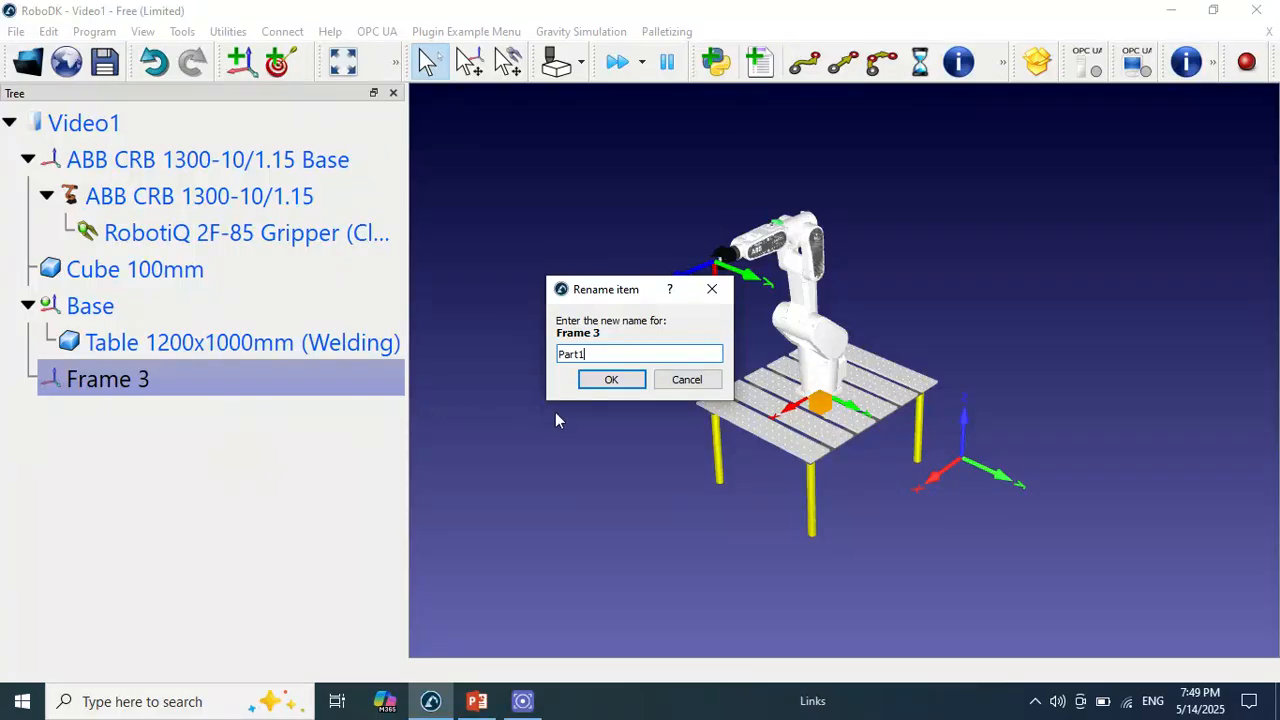
pyautogui.click(611, 385)
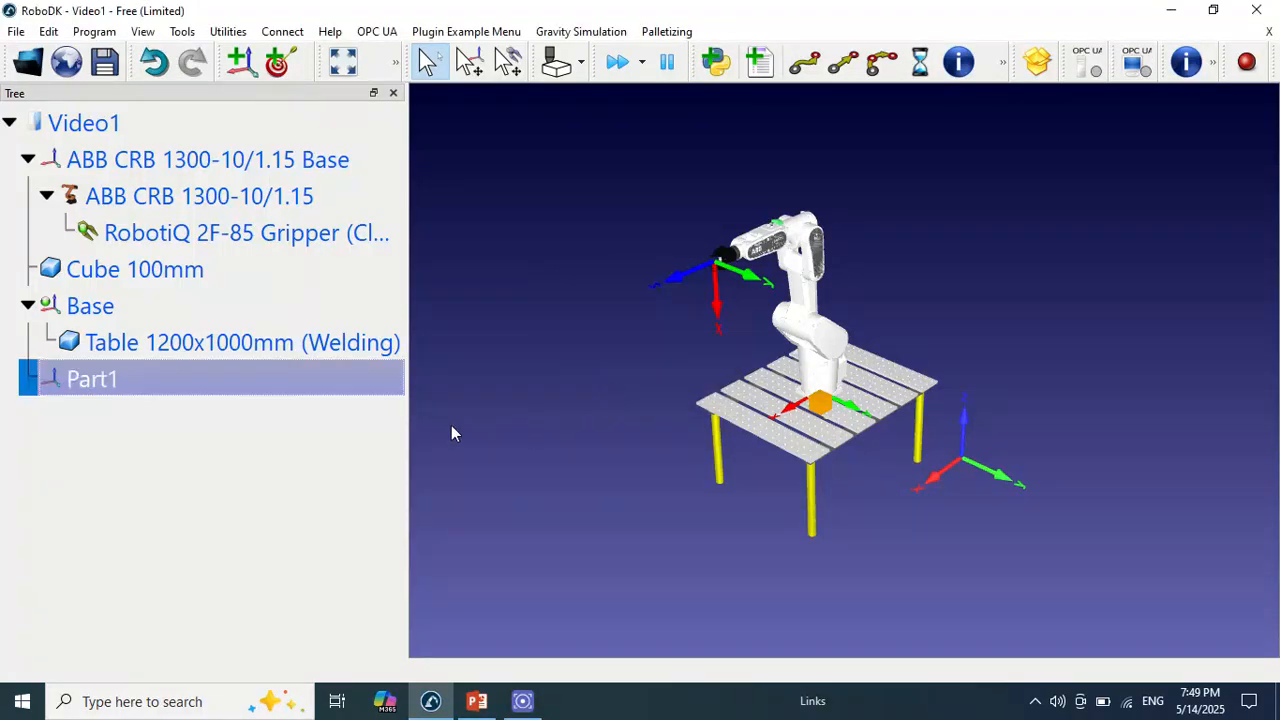
# Nest the Cube 100mm under the Part1 frame in the station tree
pyautogui.click(124, 311)
pyautogui.click(145, 340)
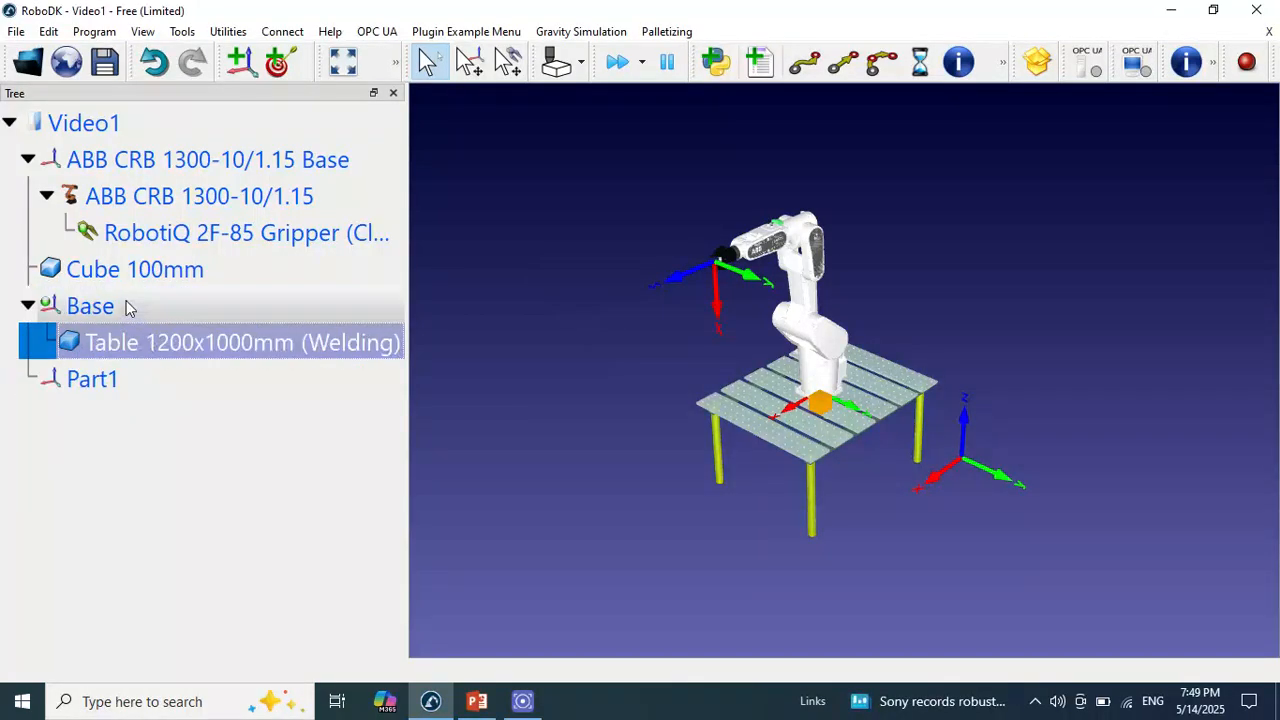
pyautogui.click(126, 306)
pyautogui.click(121, 381)
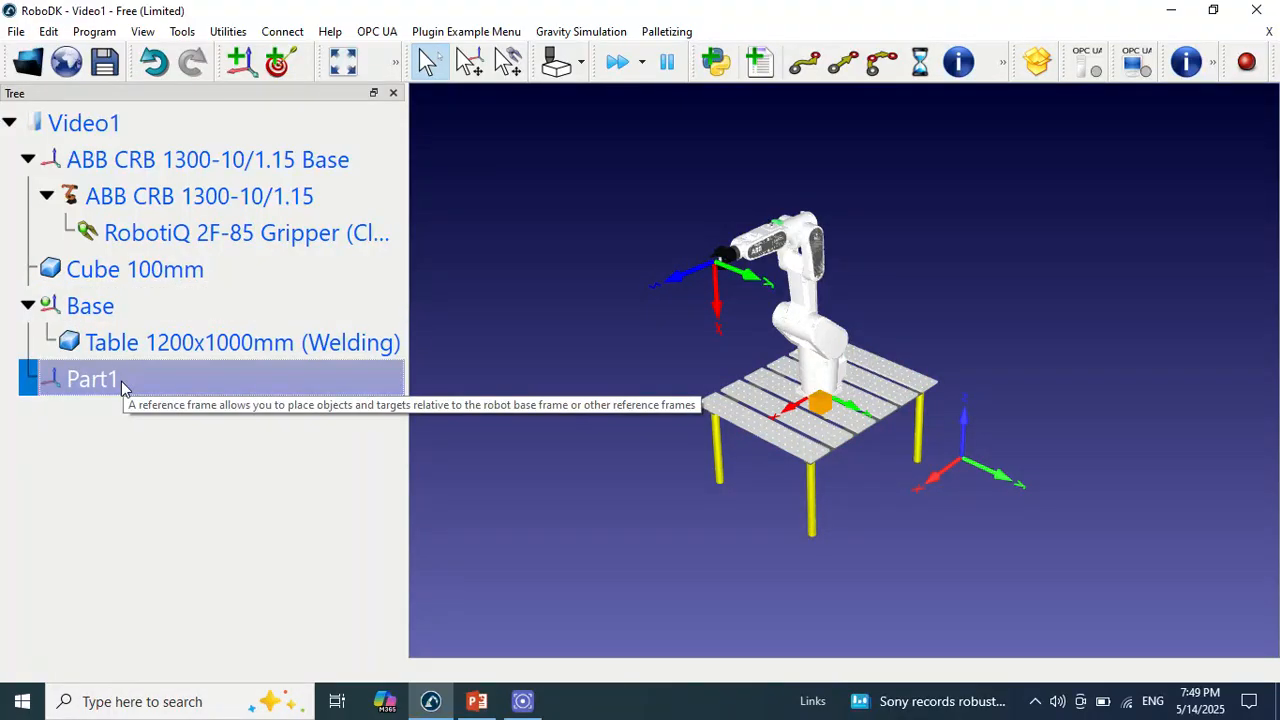
pyautogui.click(114, 314)
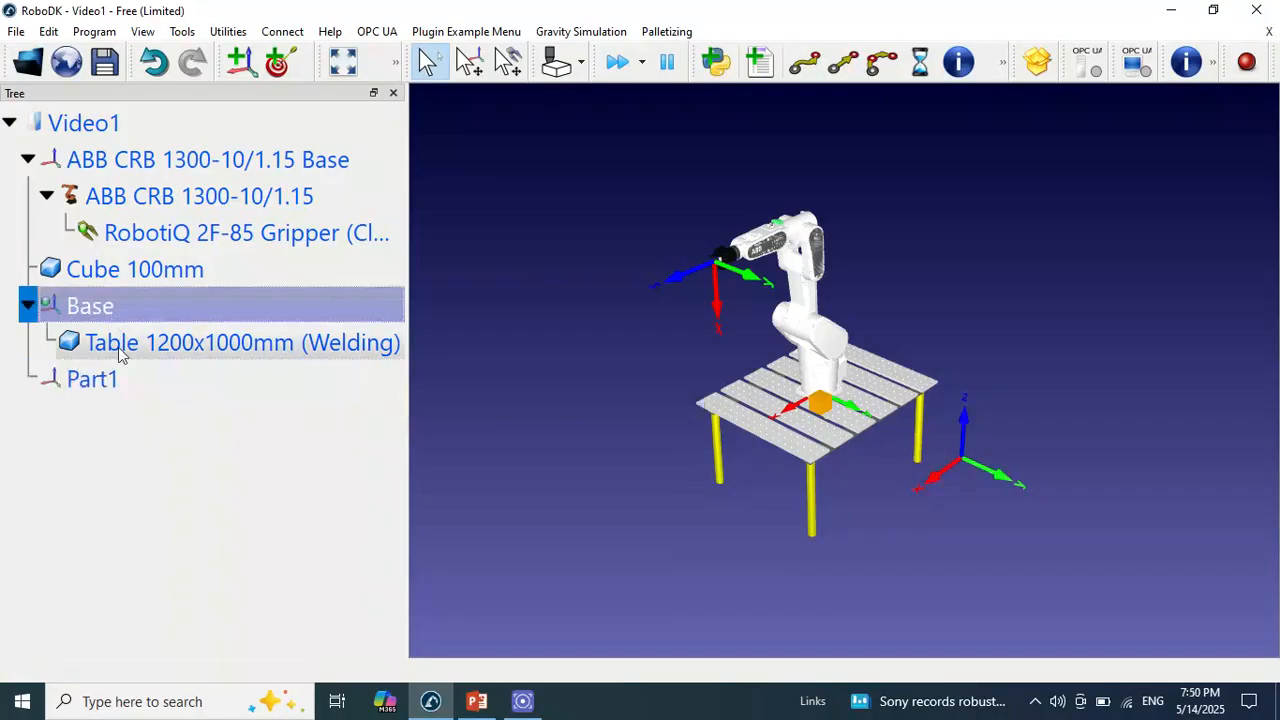
pyautogui.click(117, 382)
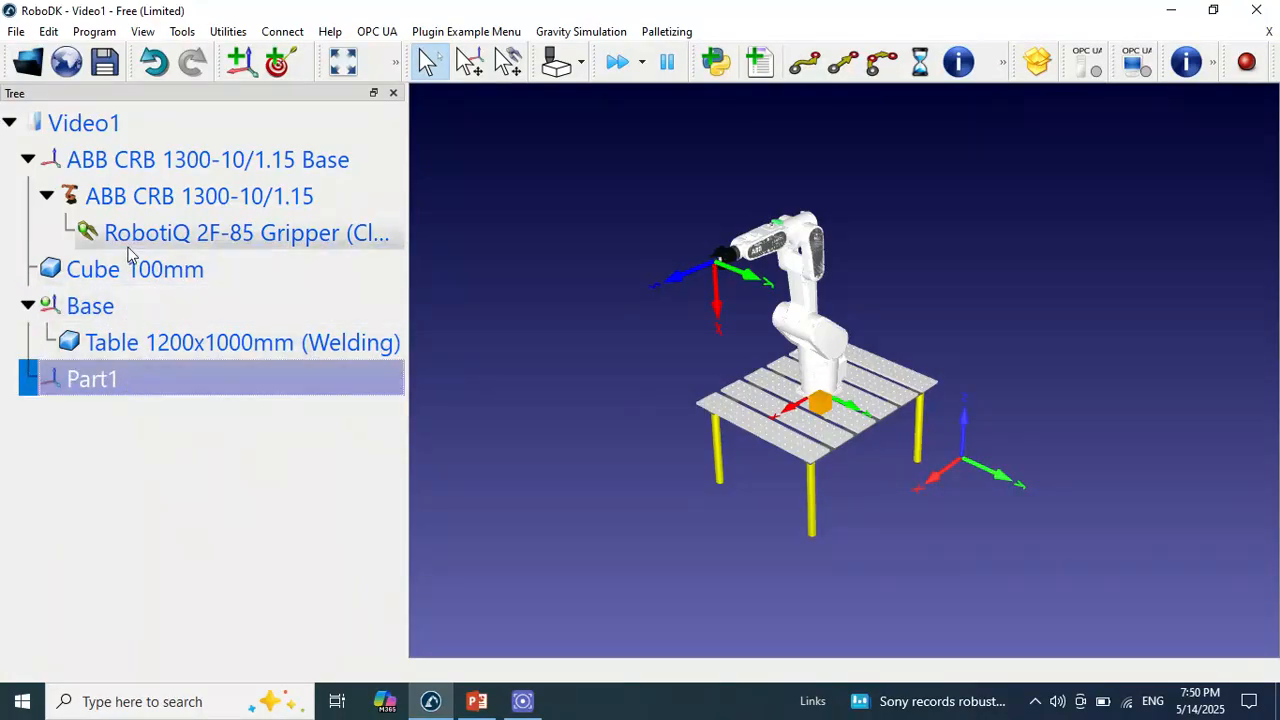
pyautogui.moveTo(130, 270); pyautogui.dragTo(118, 386)
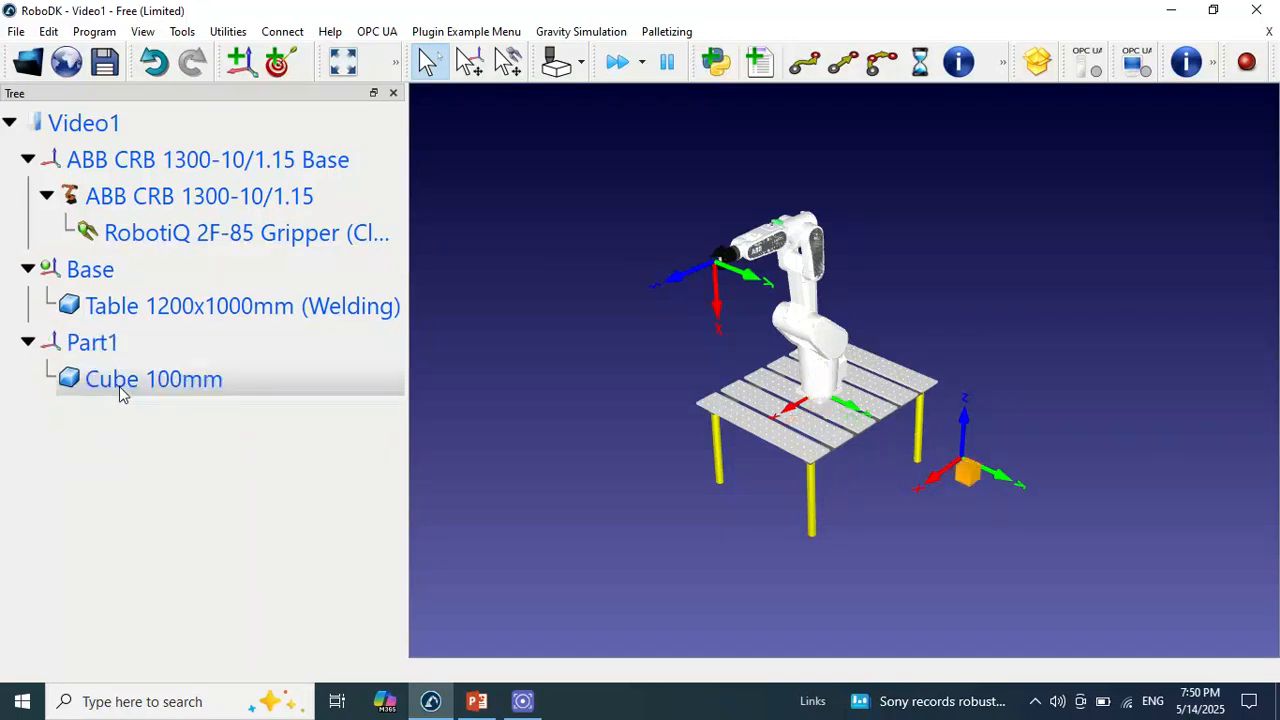
# Reset the Part1 frame's pose to identity with respect to Video1 and close its details
pyautogui.rightClick(124, 345)
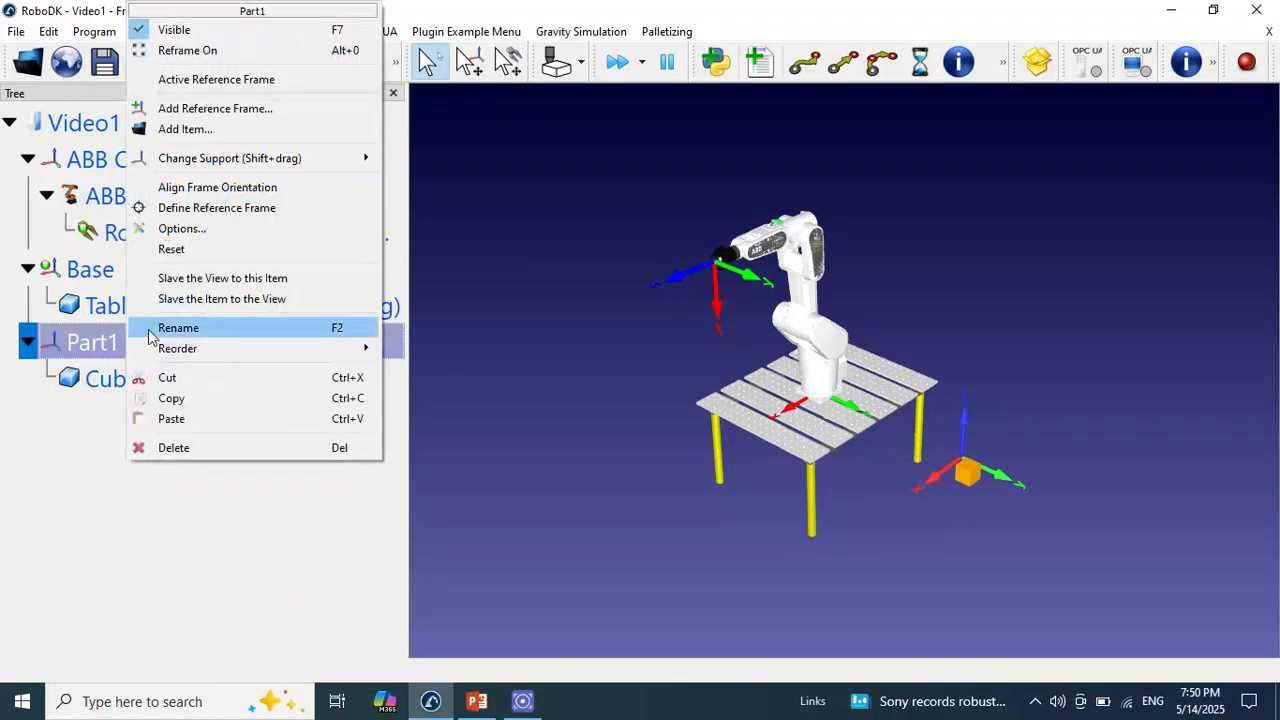
pyautogui.click(90, 345)
pyautogui.doubleClick(90, 345)
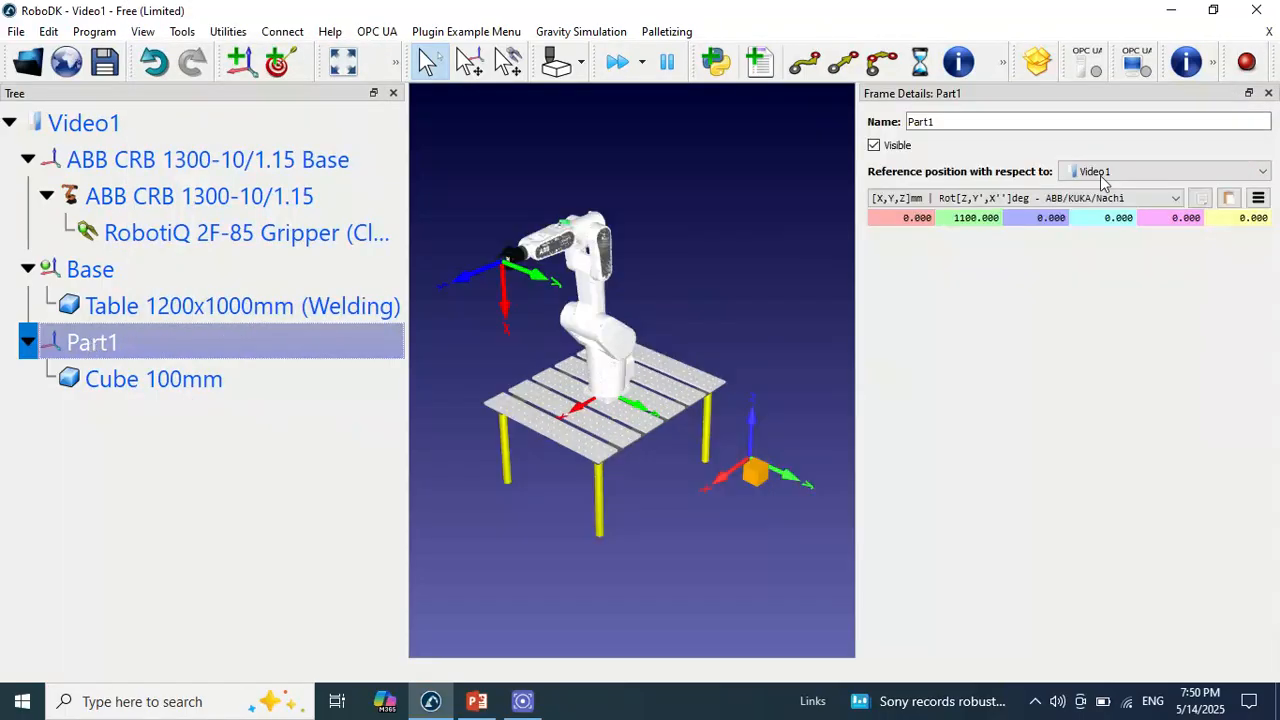
pyautogui.click(1258, 199)
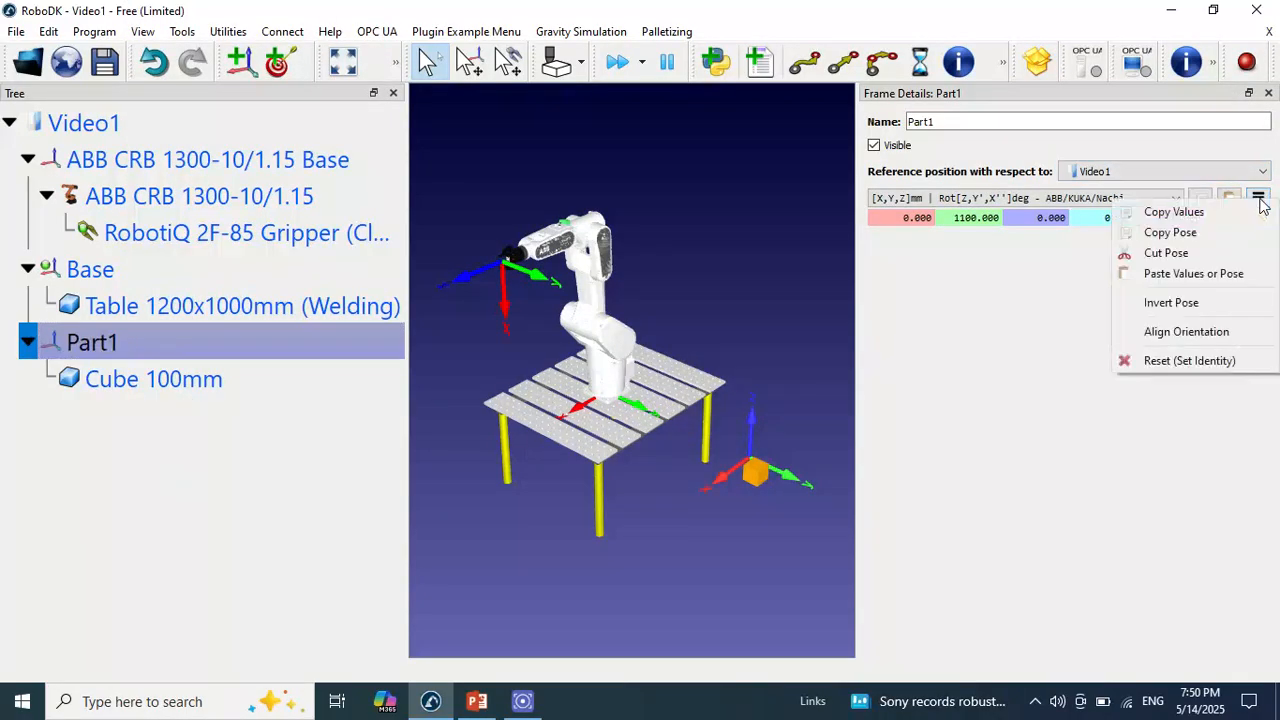
pyautogui.click(1198, 362)
pyautogui.rightClick(236, 340)
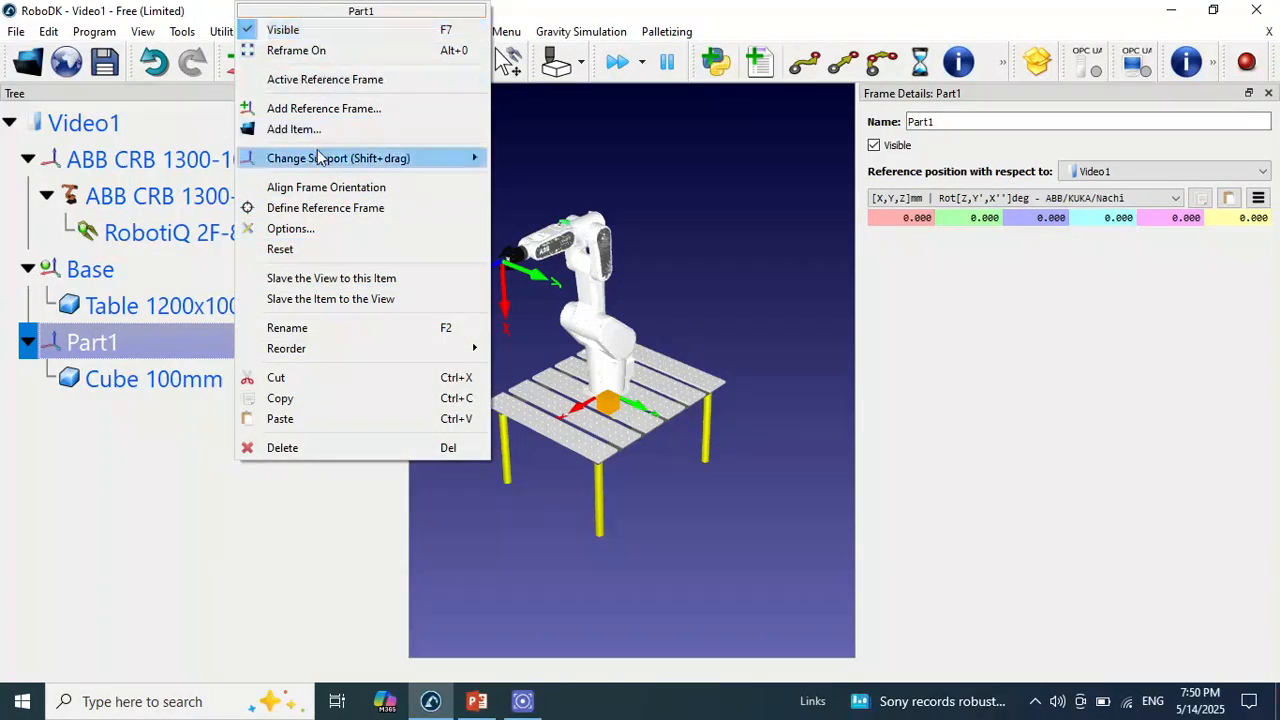
pyautogui.click(318, 250)
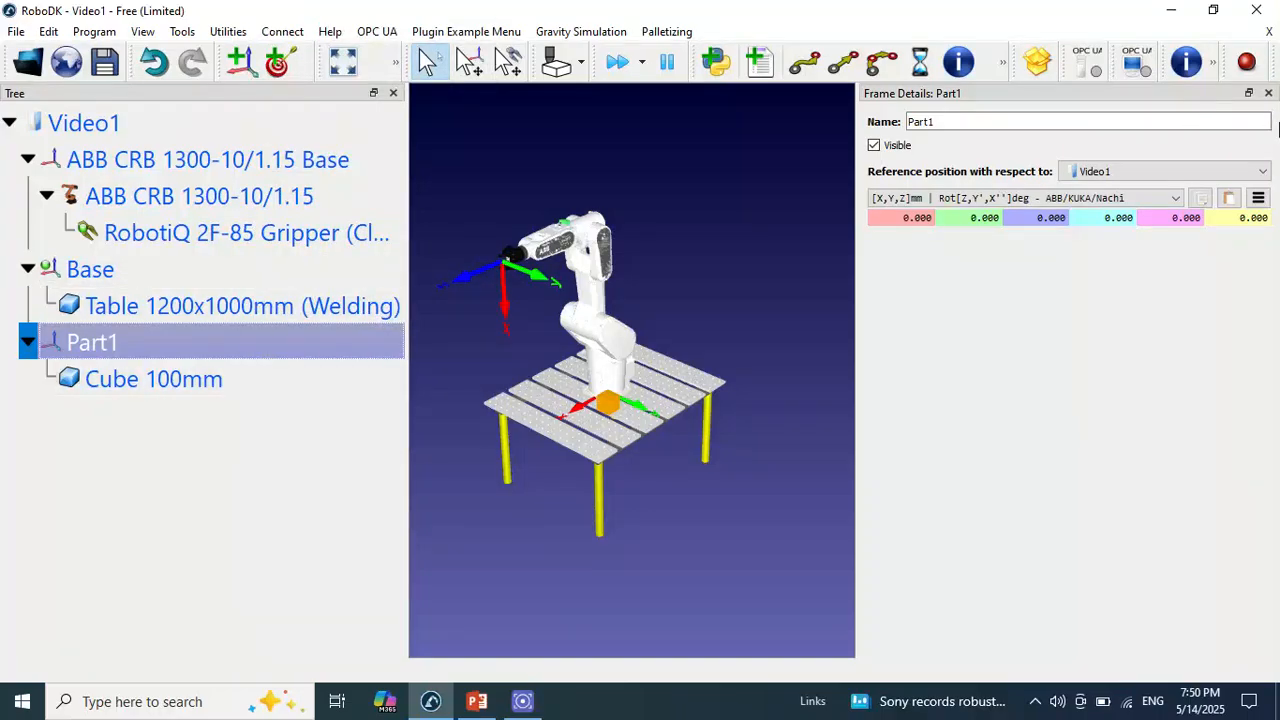
pyautogui.click(1268, 93)
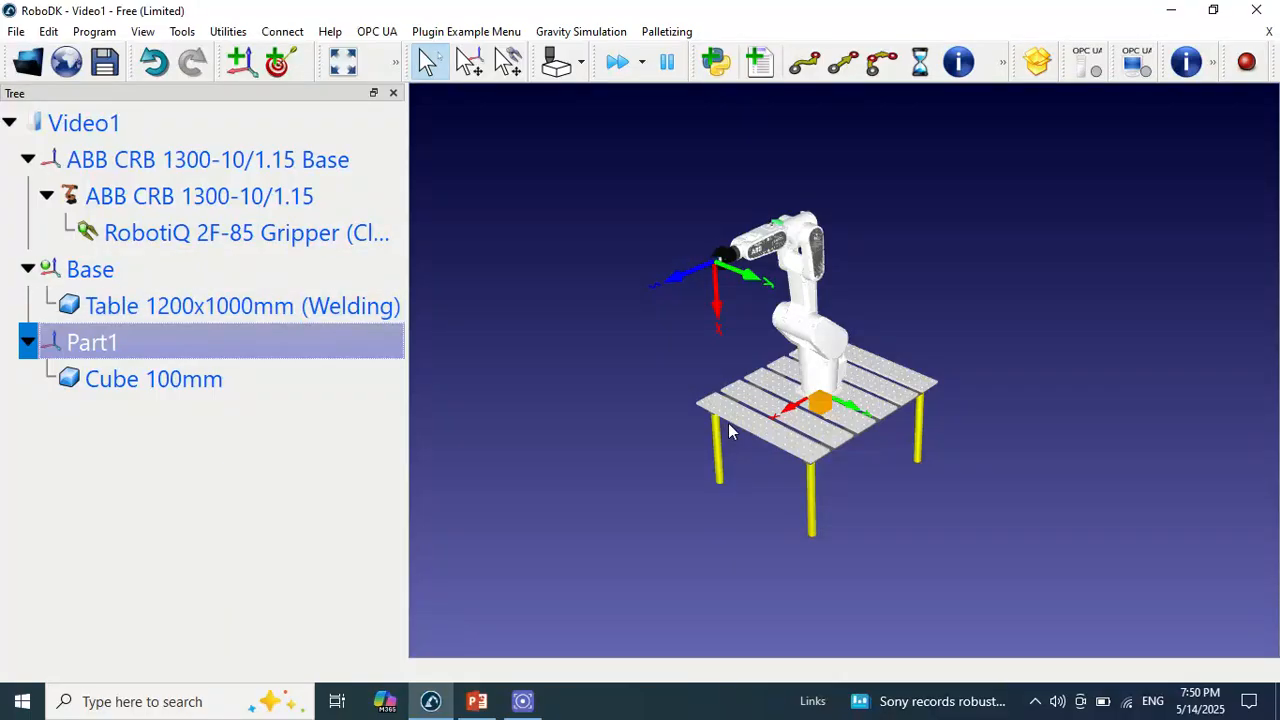
# Move the ABB CRB 1300-10/1.15 Base frame backward along its X axis to the rear edge of the table
pyautogui.press('alt')
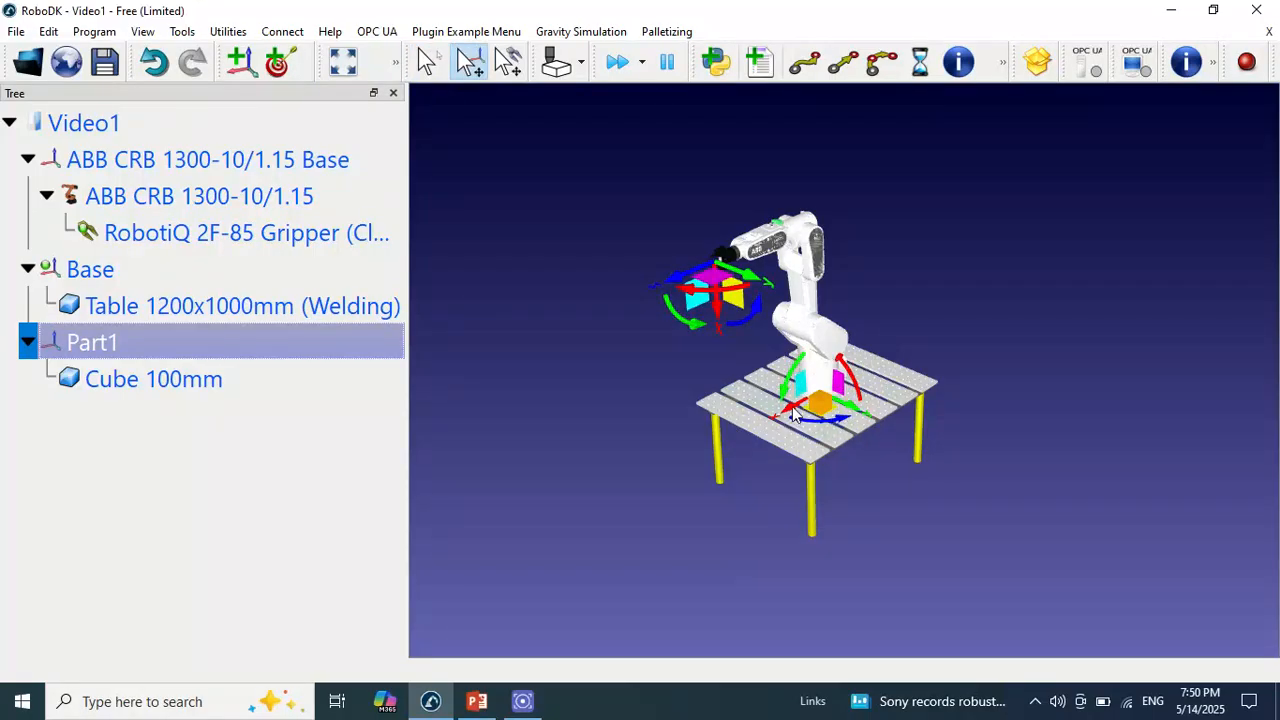
pyautogui.keyDown('alt'); pyautogui.moveTo(793, 415); pyautogui.dragTo(856, 356); pyautogui.keyUp('alt')
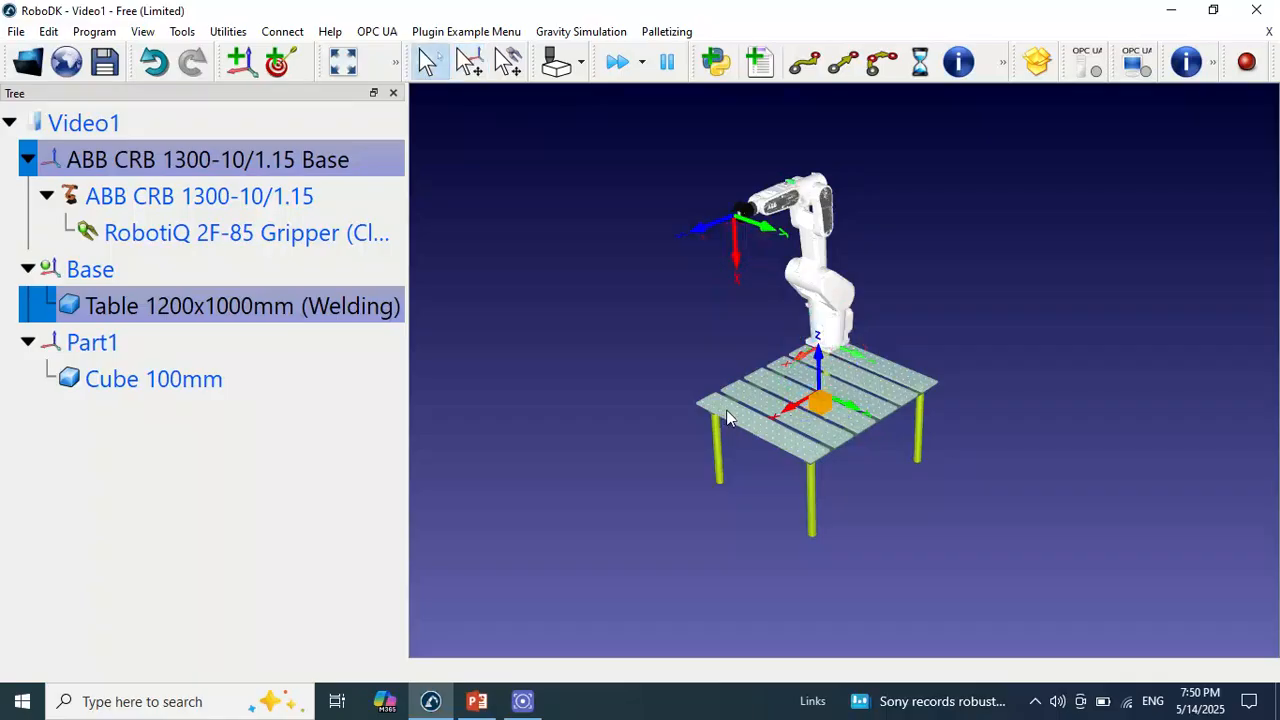
pyautogui.moveTo(728, 418)
pyautogui.mouseDown()
pyautogui.moveTo(960, 331)
pyautogui.moveTo(1032, 418)
pyautogui.moveTo(691, 363)
pyautogui.moveTo(777, 557)
pyautogui.moveTo(1149, 371)
pyautogui.moveTo(1160, 331)
pyautogui.moveTo(933, 440)
pyautogui.moveTo(810, 400)
pyautogui.moveTo(733, 326)
pyautogui.moveTo(730, 347)
pyautogui.moveTo(748, 352)
pyautogui.moveTo(700, 346)
pyautogui.moveTo(885, 424)
pyautogui.moveTo(910, 410)
pyautogui.moveTo(1000, 411)
pyautogui.moveTo(929, 508)
pyautogui.moveTo(891, 509)
pyautogui.moveTo(851, 460)
pyautogui.moveTo(890, 470)
pyautogui.mouseUp()
# Reset the Part1 frame once more and review the cube and table nested under the Part1 and Base frames
pyautogui.click(107, 346)
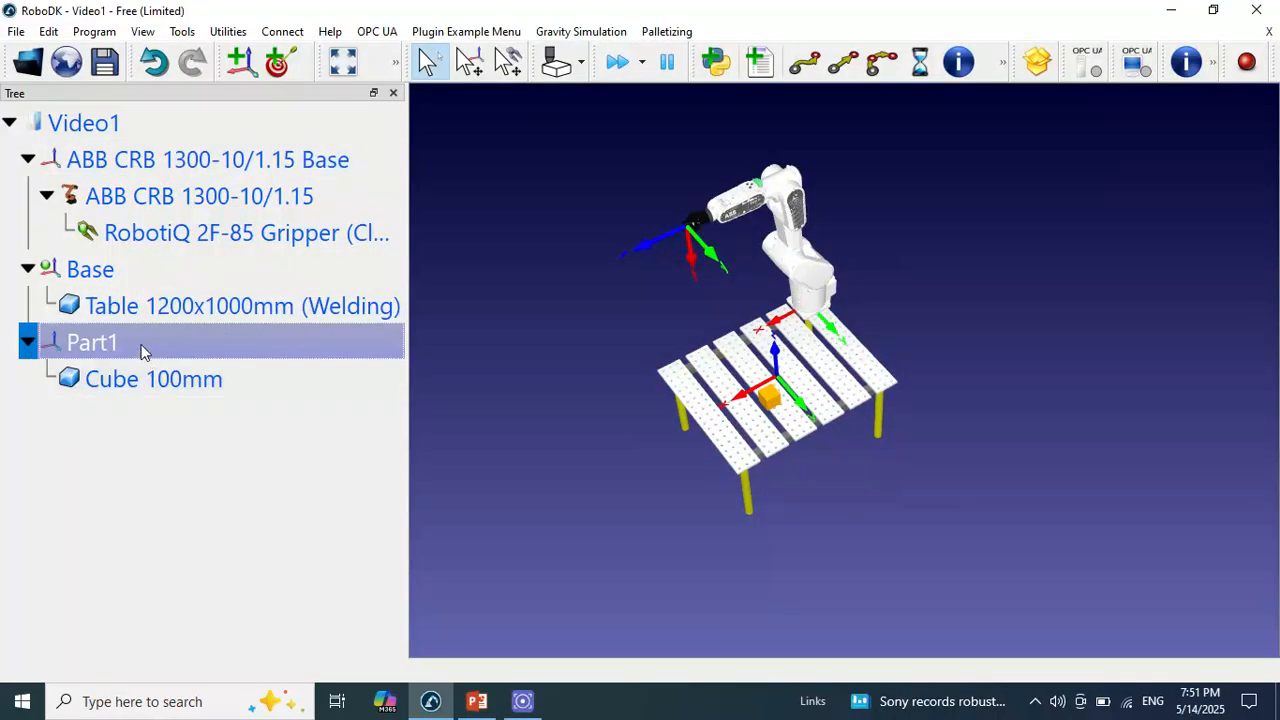
pyautogui.rightClick(148, 345)
pyautogui.click(212, 251)
pyautogui.click(134, 374)
pyautogui.rightClick(134, 374)
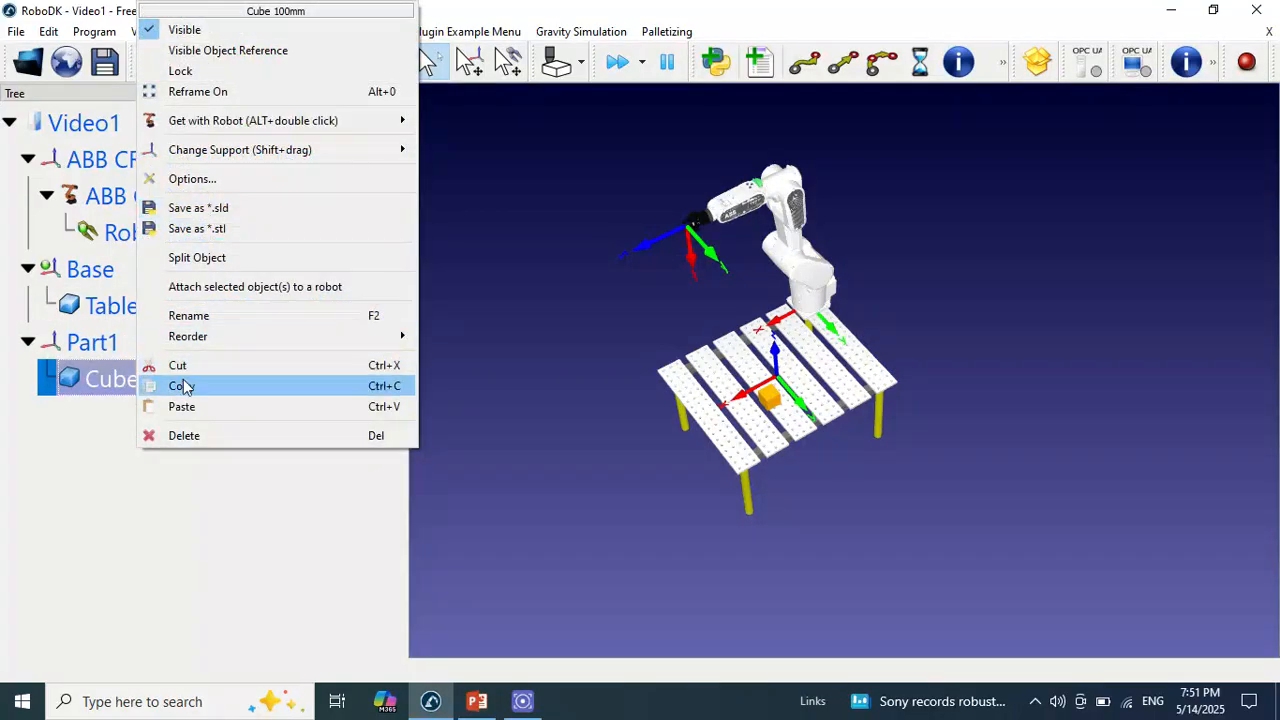
pyautogui.click(126, 382)
pyautogui.click(123, 343)
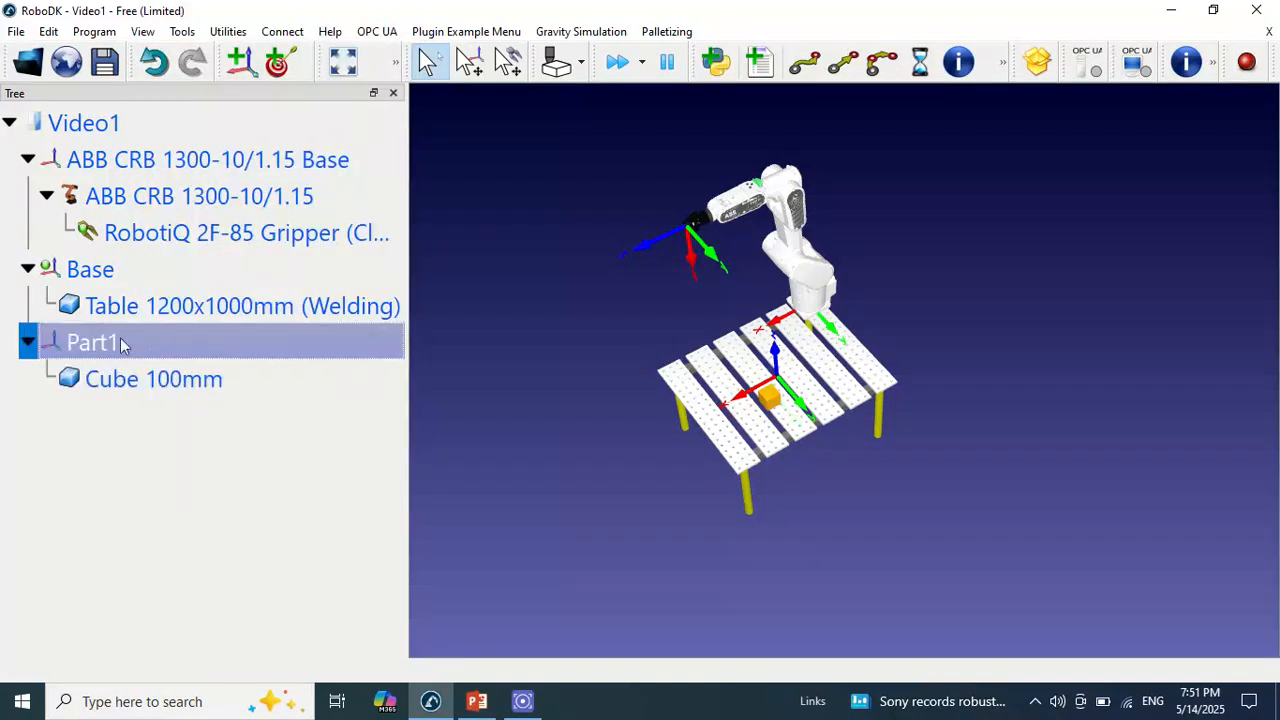
pyautogui.click(130, 305)
pyautogui.click(122, 273)
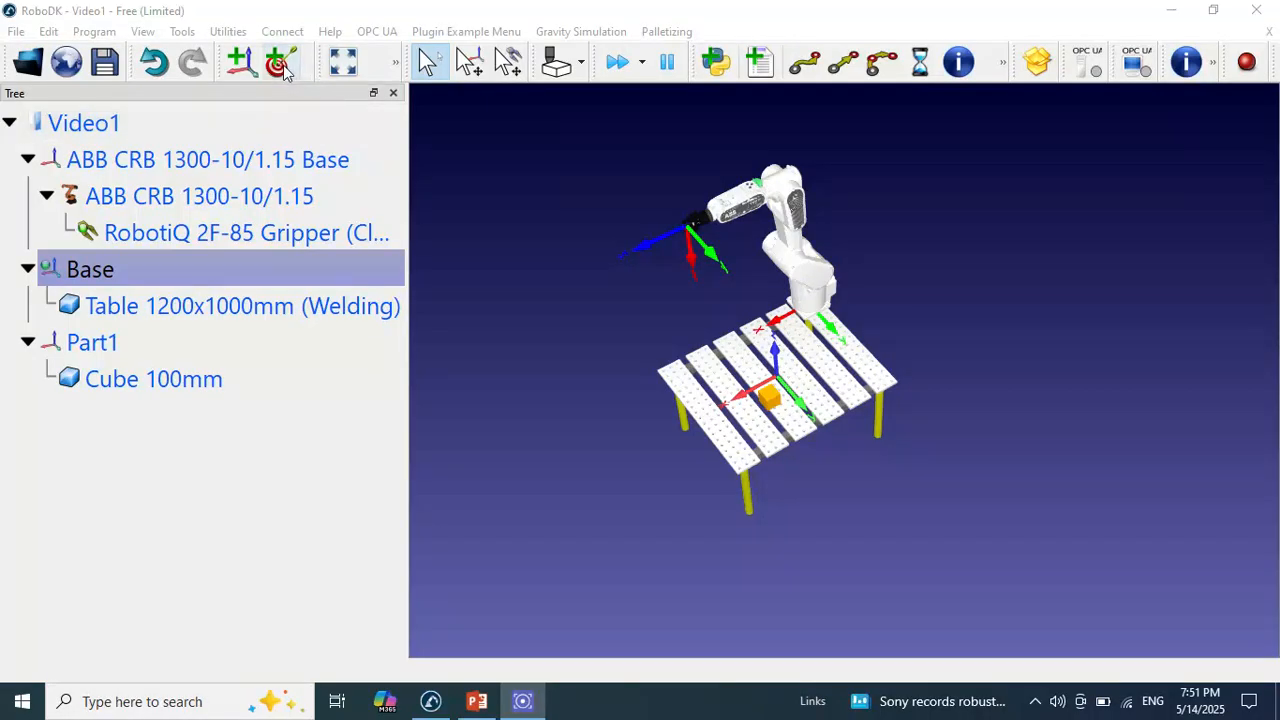
# Switch to PowerPoint and review the third-step slide on creating the Home, approach and pick targets
pyautogui.click(477, 701)
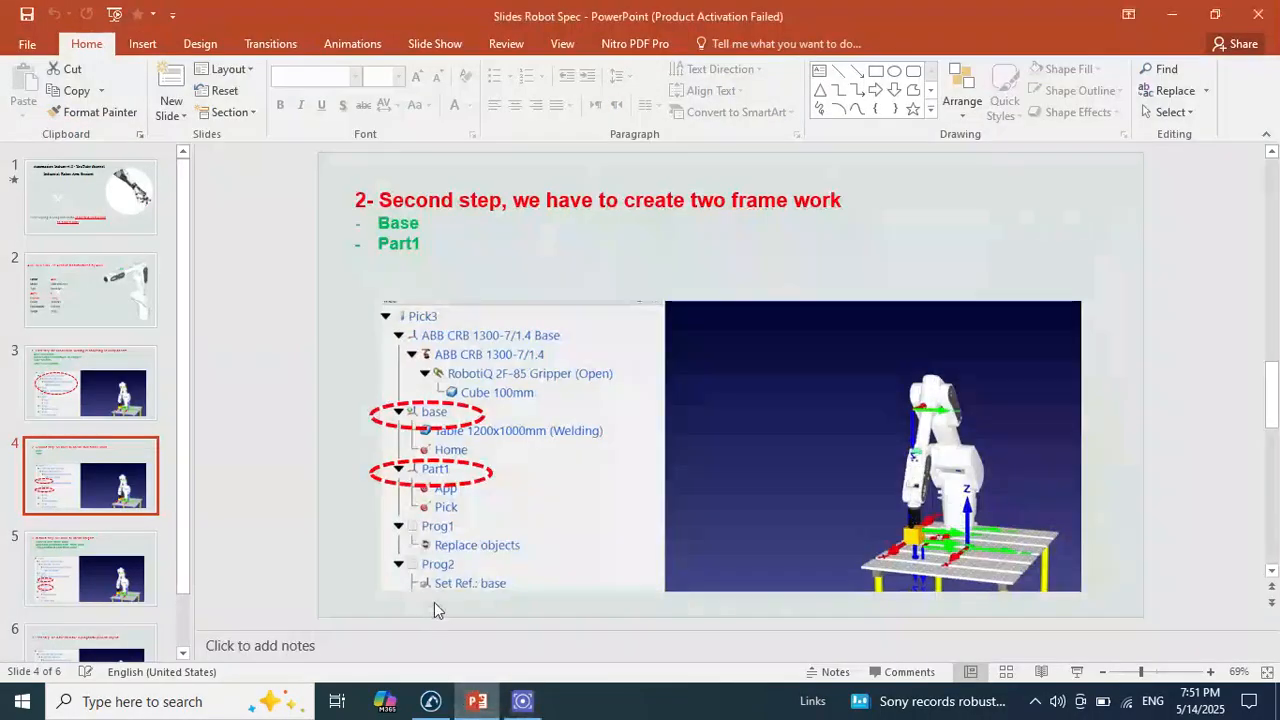
pyautogui.click(104, 589)
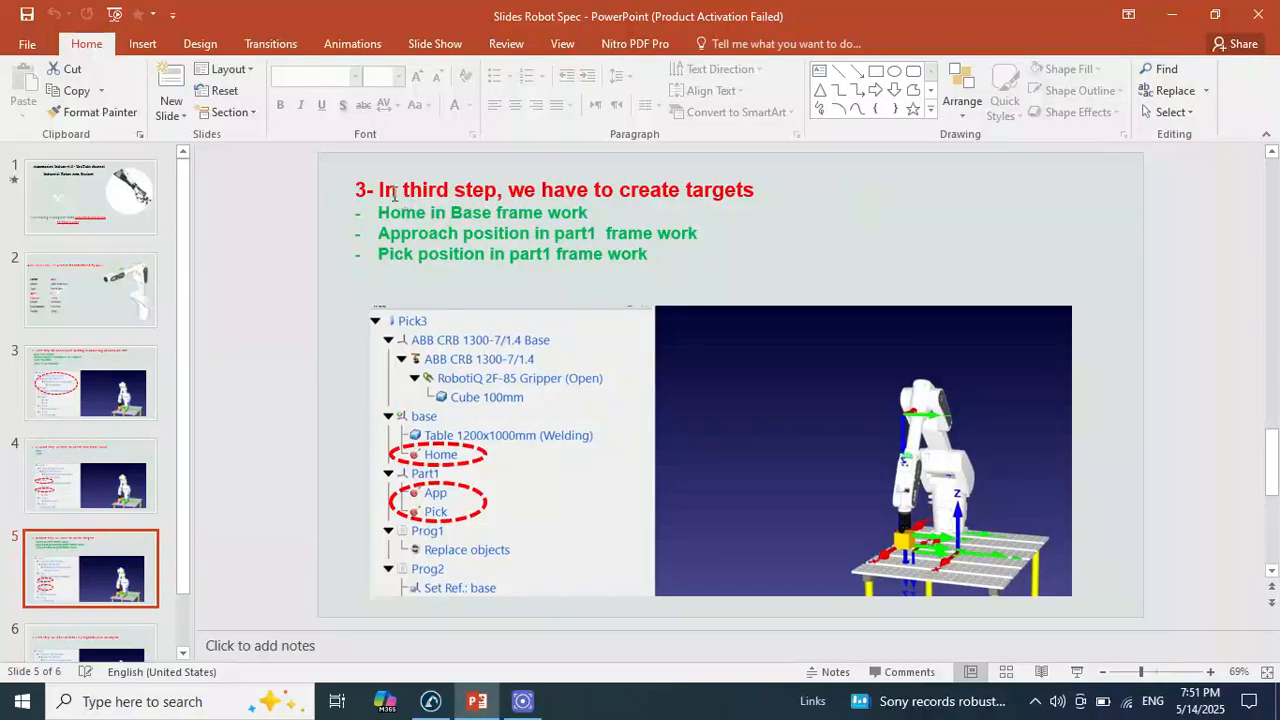
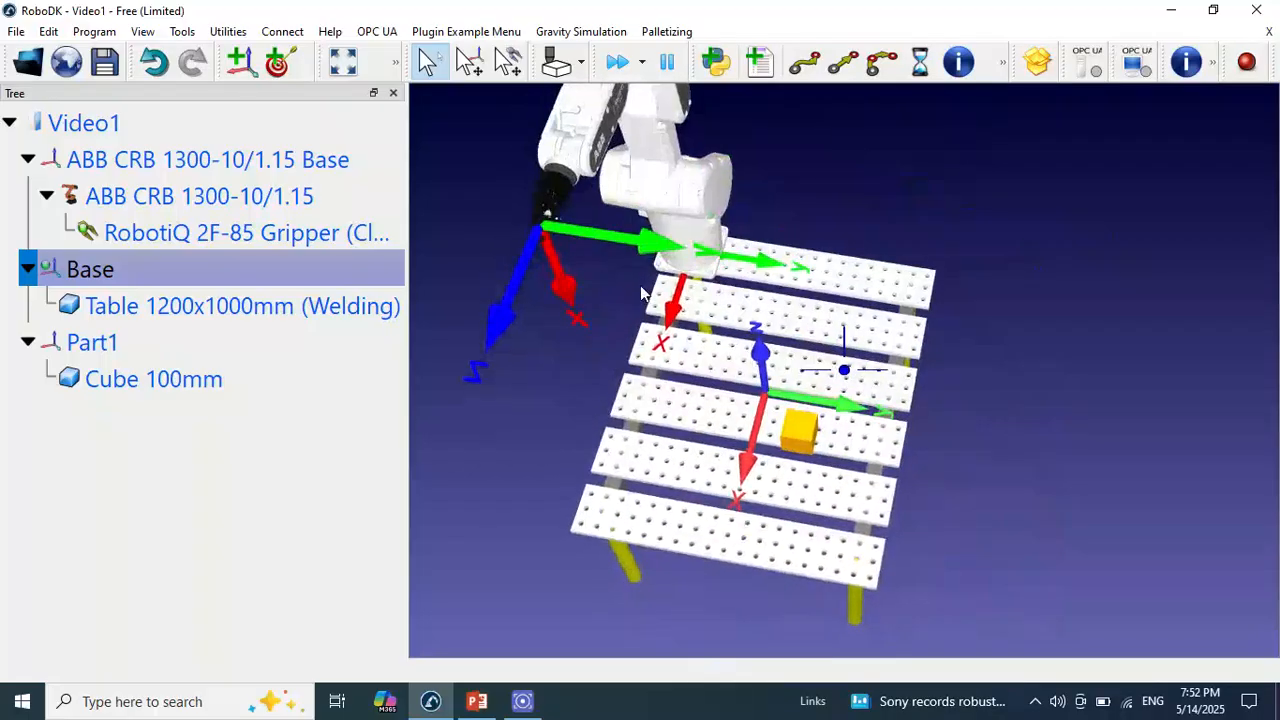
# Set the ABB CRB 1300-10/1.15 robot's fifth joint to 90° and close the robot's settings
pyautogui.moveTo(949, 289); pyautogui.dragTo(864, 360)
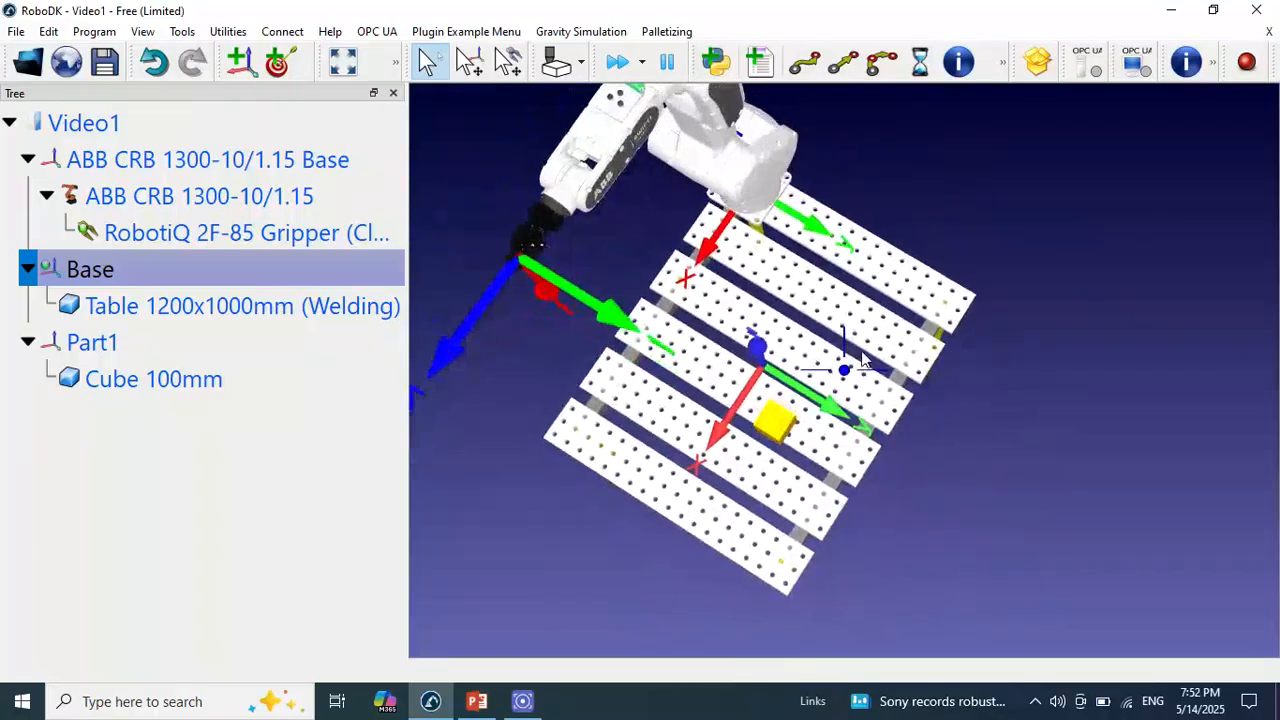
pyautogui.doubleClick(734, 148)
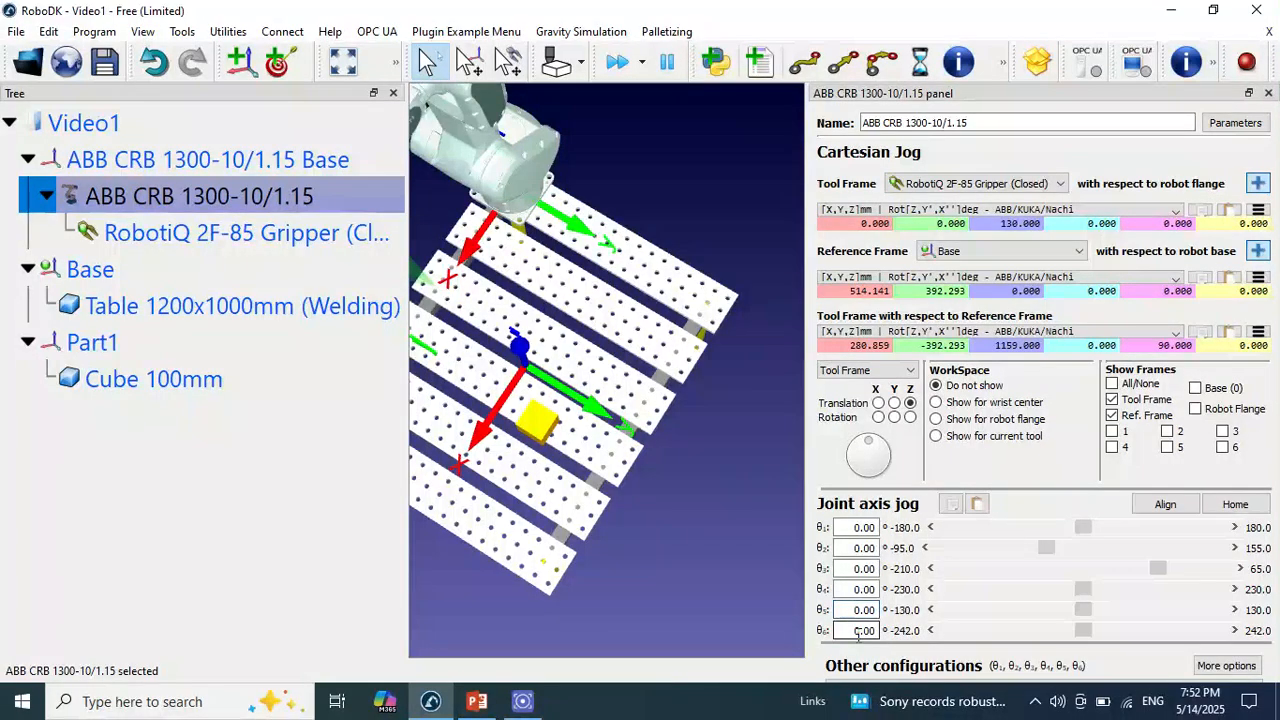
pyautogui.write('9')
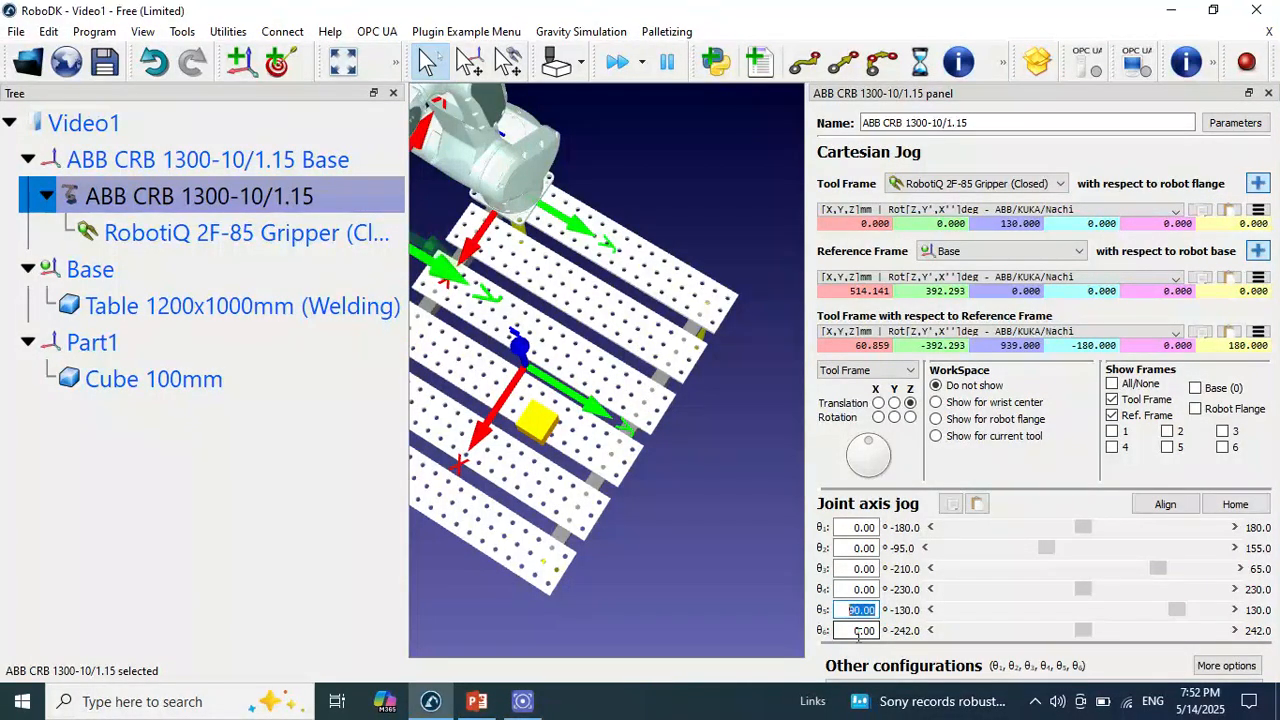
pyautogui.click(1268, 93)
# Shift the ABB CRB 1300-10/1.15 Base frame slightly along its Y and X axes at the table's rear edge
pyautogui.moveTo(668, 265); pyautogui.dragTo(513, 98)
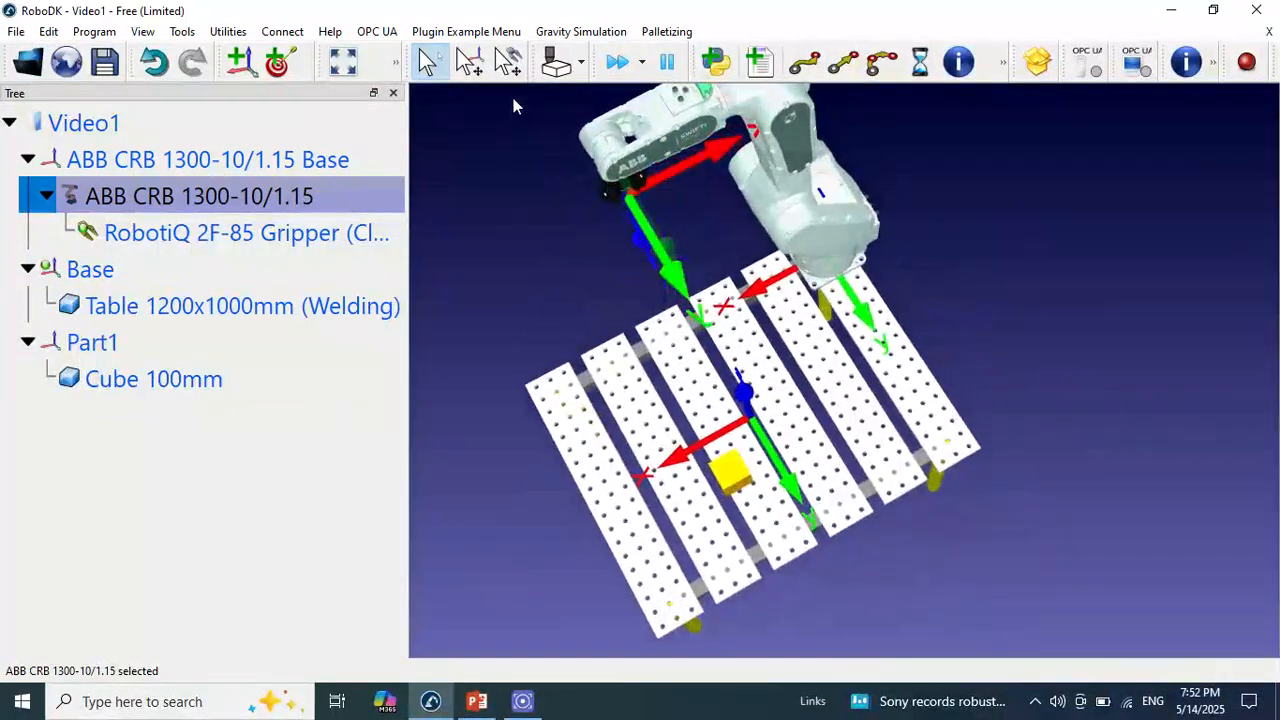
pyautogui.click(345, 64)
pyautogui.moveTo(866, 262); pyautogui.dragTo(866, 200)
pyautogui.scroll(5, 840, 234)
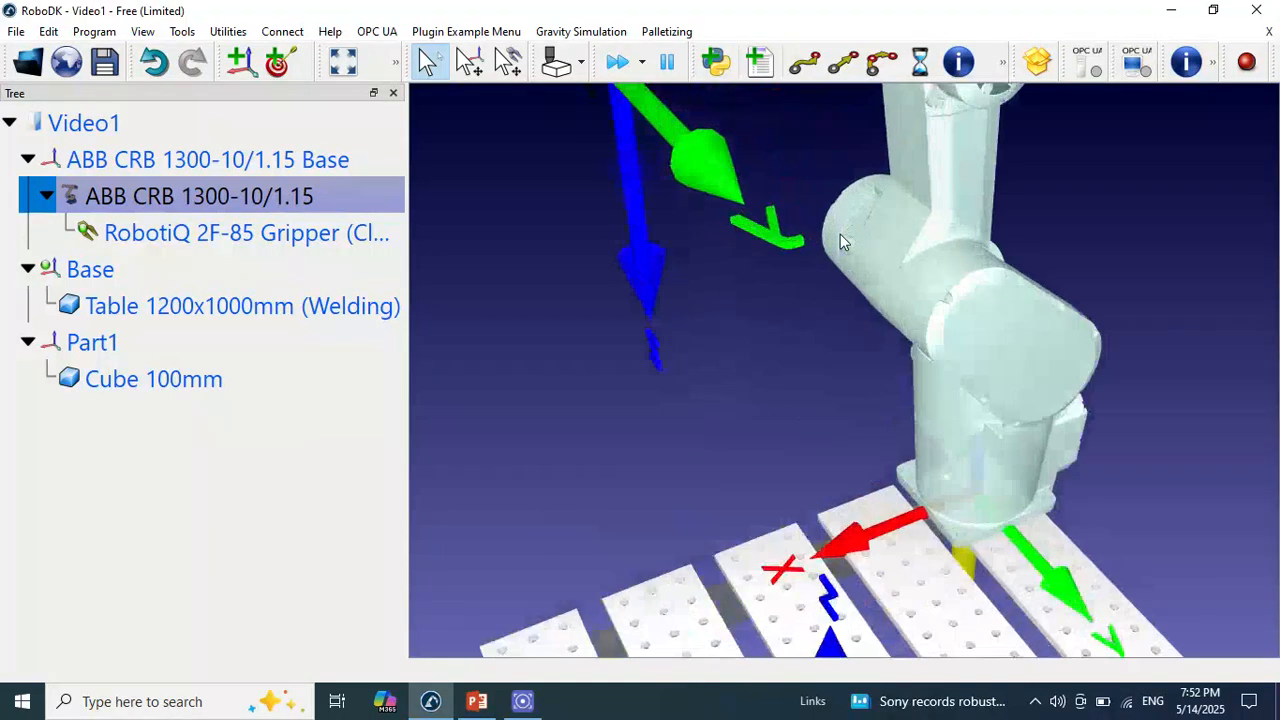
pyautogui.scroll(-5, 790, 220)
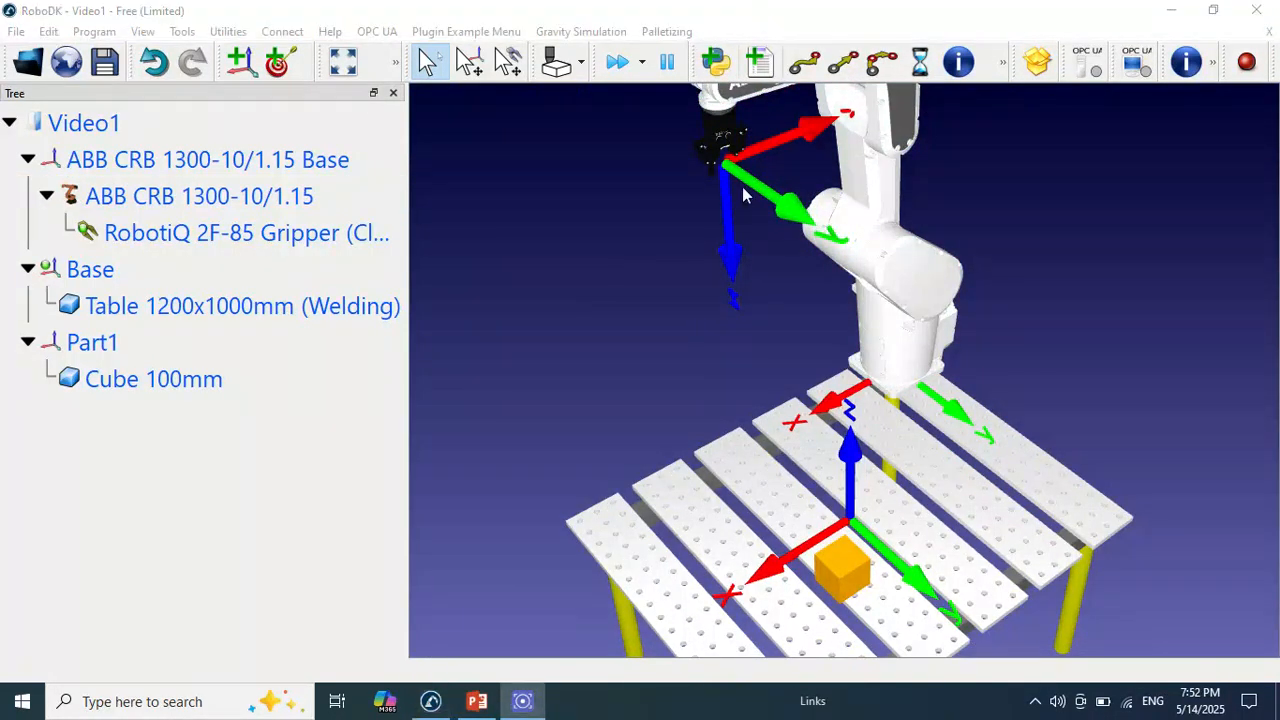
pyautogui.scroll(2, 742, 229)
pyautogui.moveTo(745, 186); pyautogui.dragTo(862, 336)
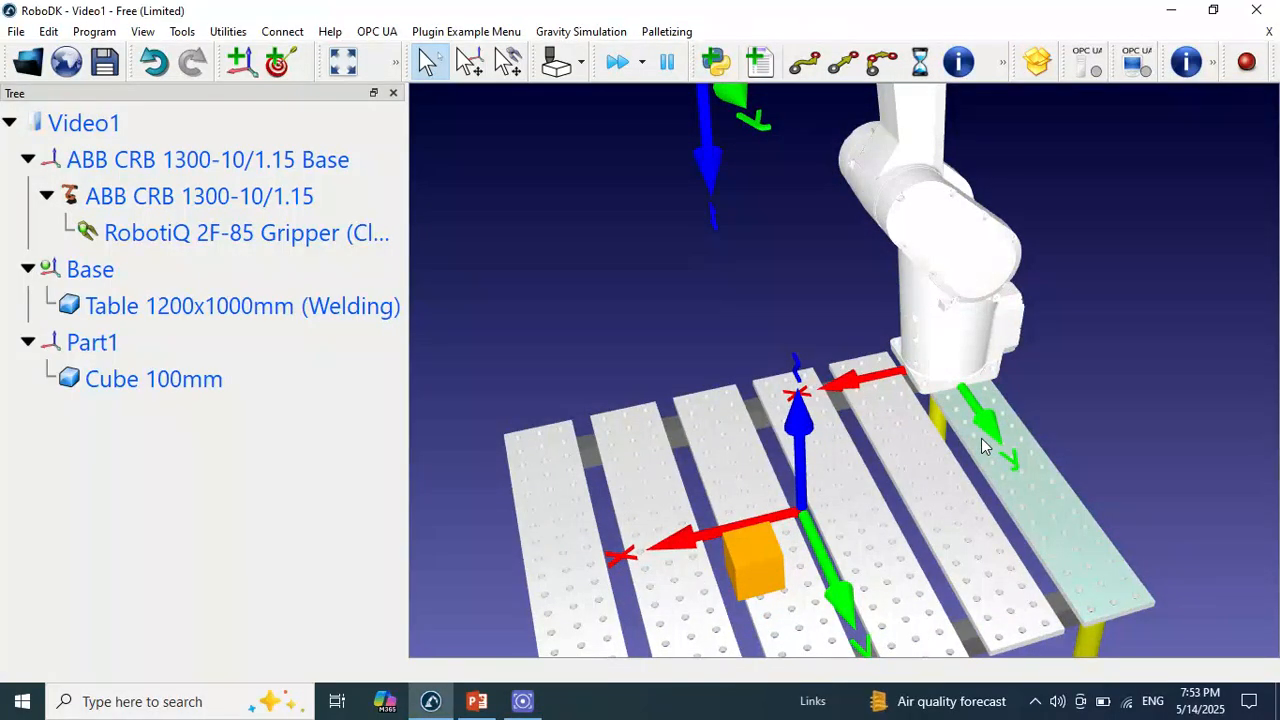
pyautogui.keyDown('alt'); pyautogui.moveTo(985, 421); pyautogui.dragTo(996, 440); pyautogui.keyUp('alt')
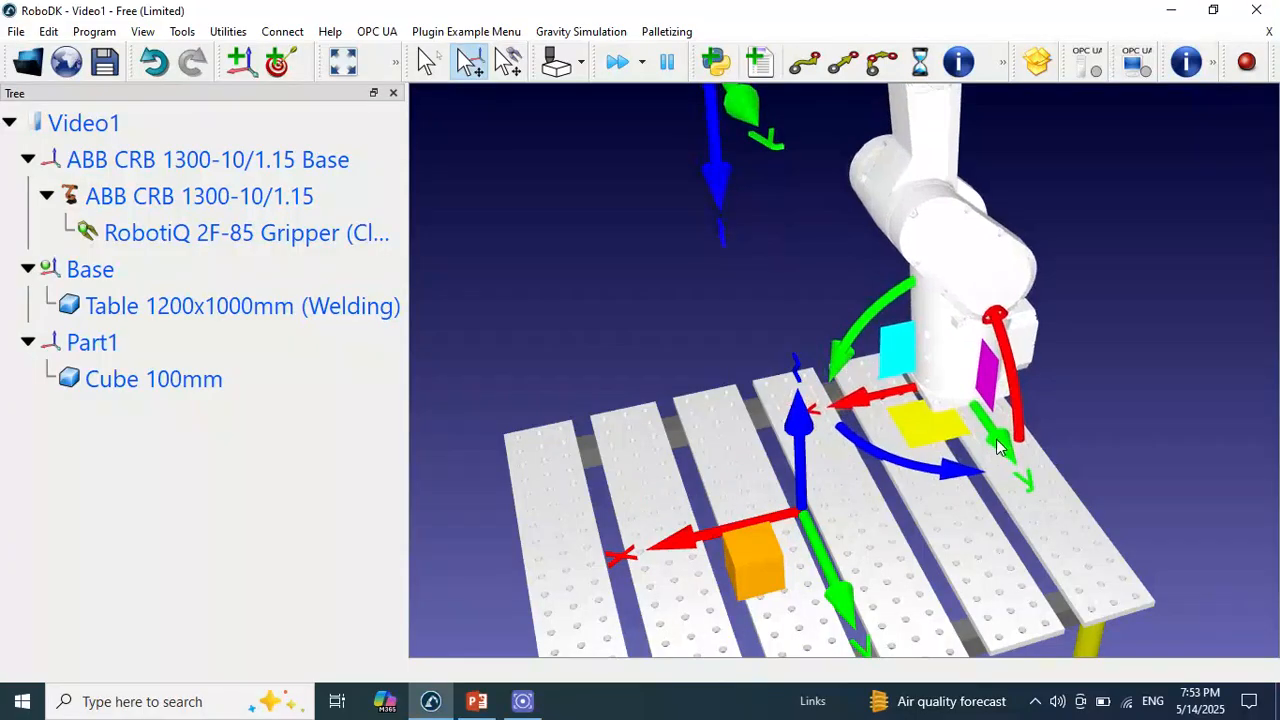
pyautogui.keyDown('alt'); pyautogui.moveTo(867, 394); pyautogui.dragTo(857, 396); pyautogui.keyUp('alt')
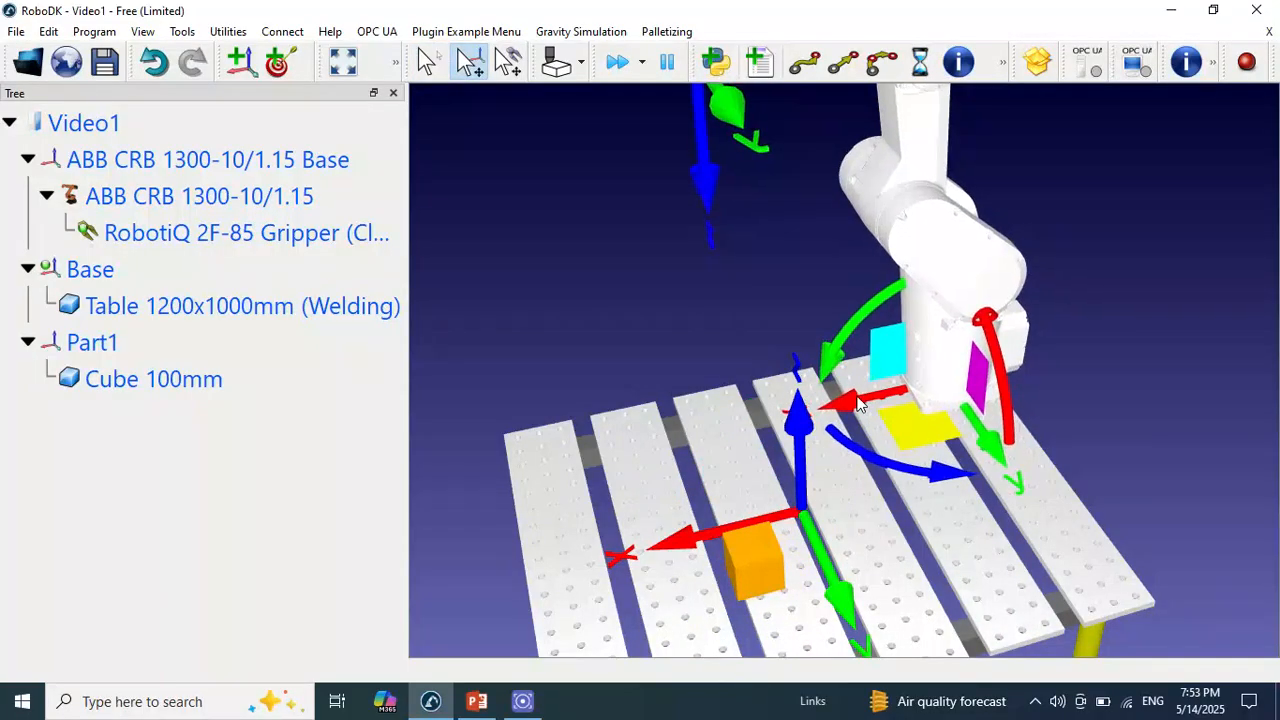
pyautogui.click(352, 64)
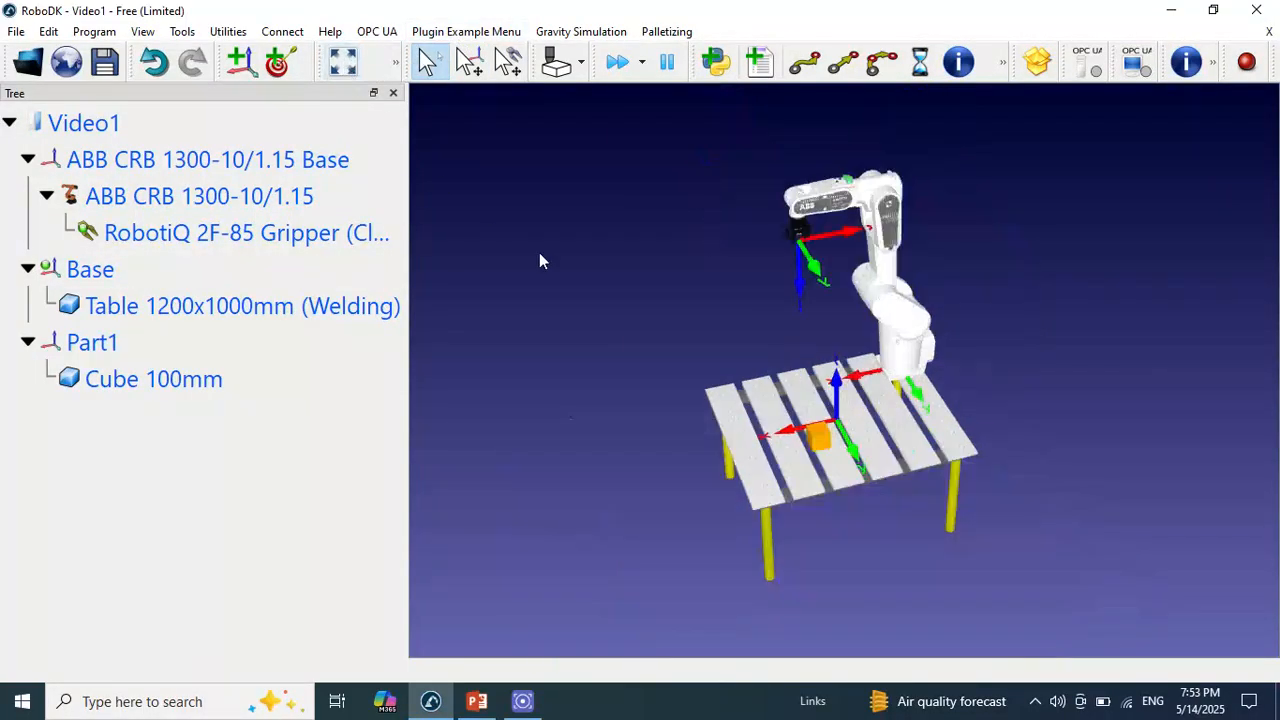
# Add a target under the Base frame at the robot's current position and rename it Home
pyautogui.moveTo(796, 272); pyautogui.dragTo(803, 219)
pyautogui.moveTo(840, 308); pyautogui.dragTo(994, 291)
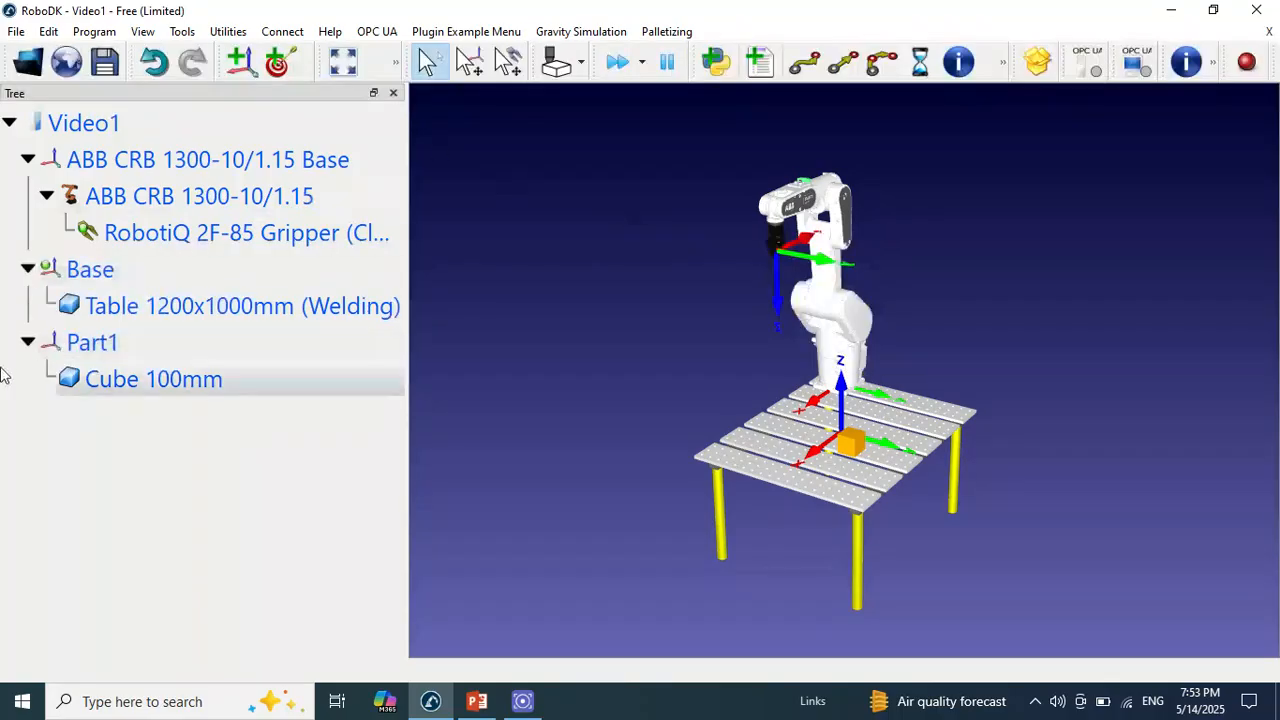
pyautogui.click(108, 272)
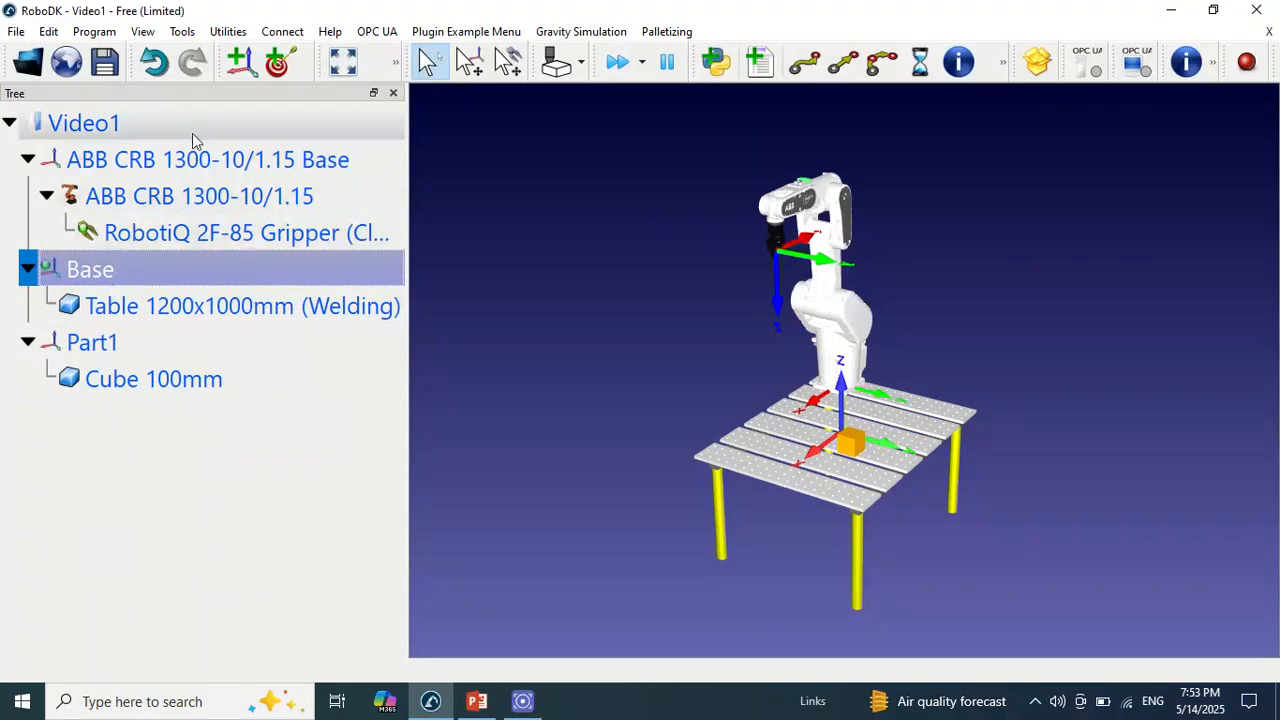
pyautogui.click(281, 64)
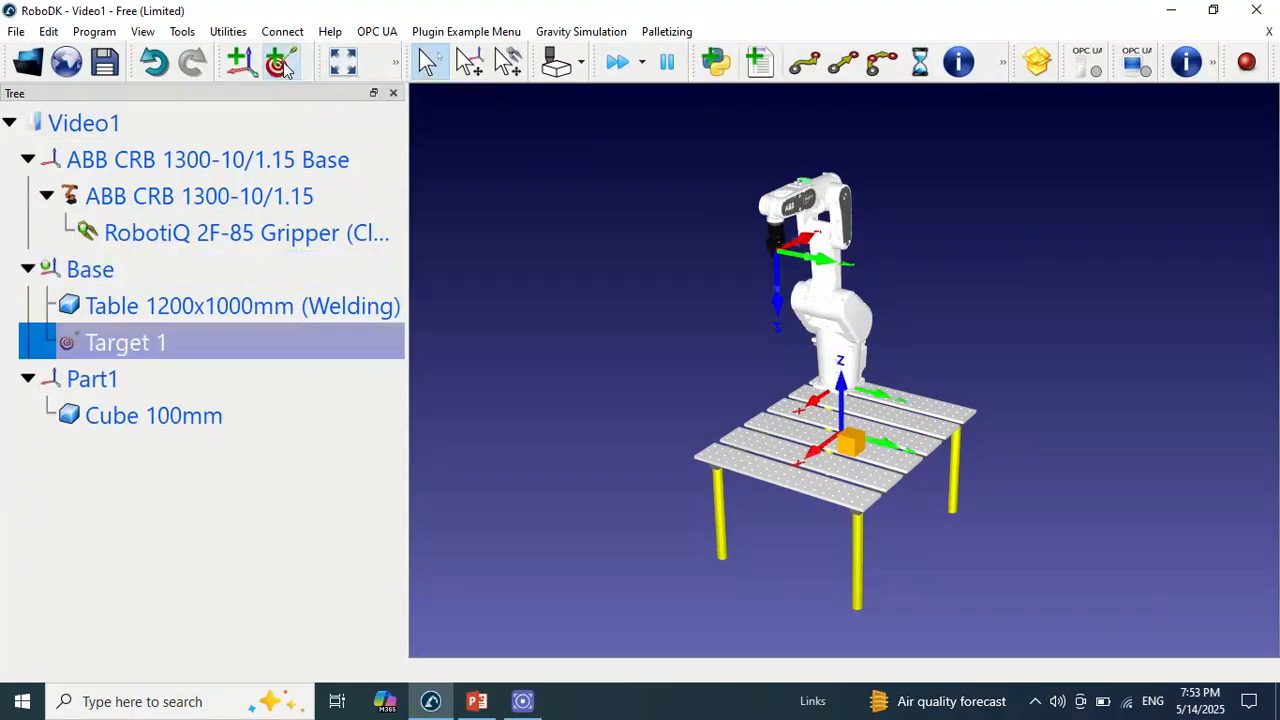
pyautogui.rightClick(185, 348)
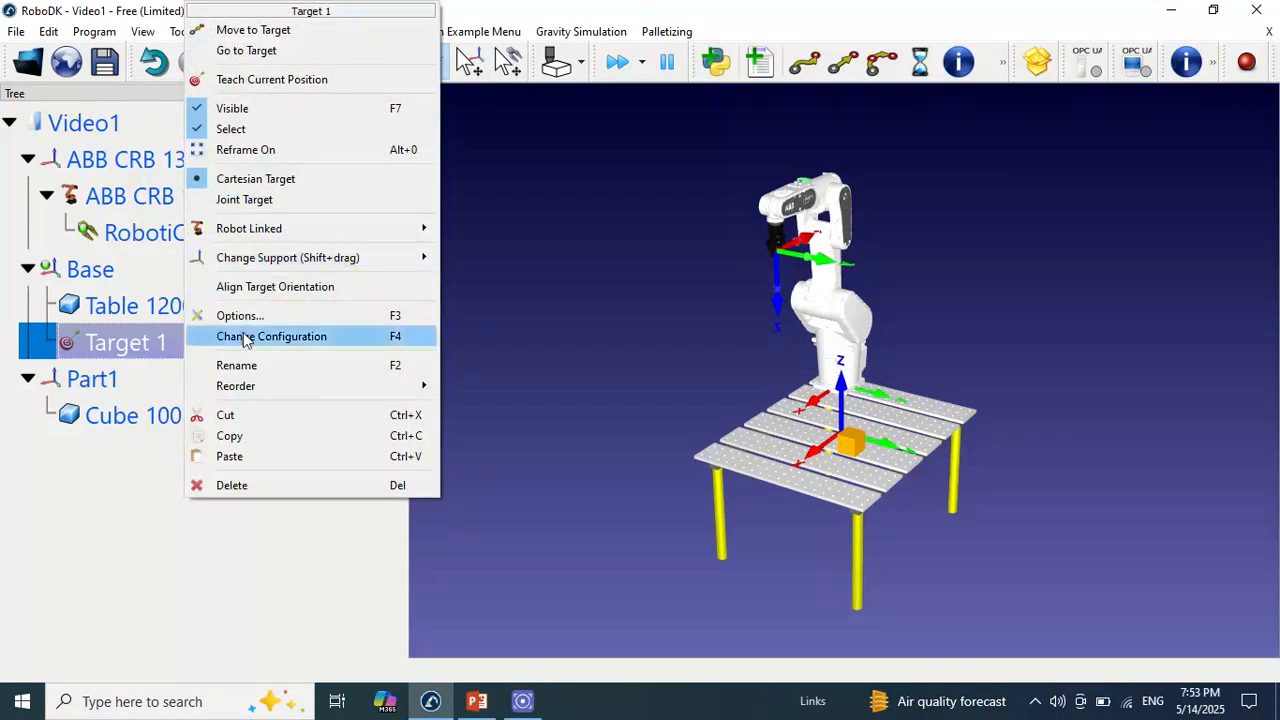
pyautogui.click(244, 368)
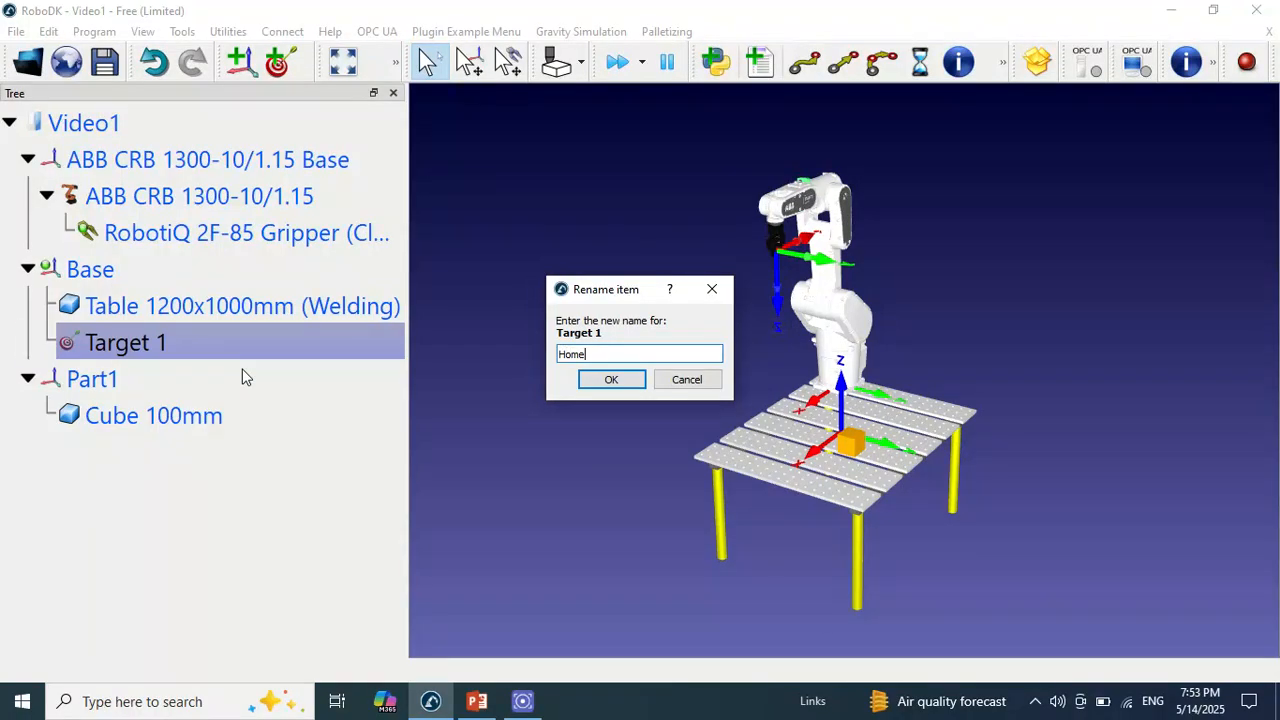
pyautogui.press('Return')
# Select the Part1 frame and lower the gripper along its Z axis until it is near the cube
pyautogui.moveTo(690, 315); pyautogui.dragTo(758, 328)
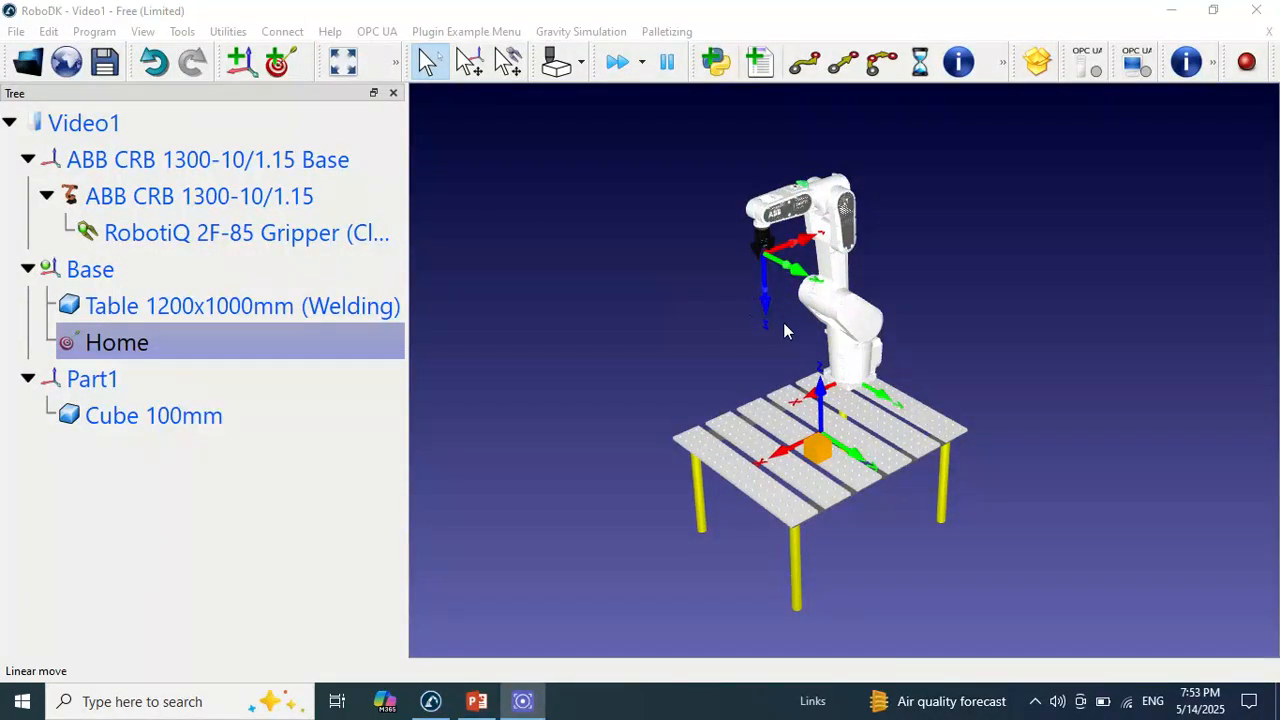
pyautogui.click(110, 380)
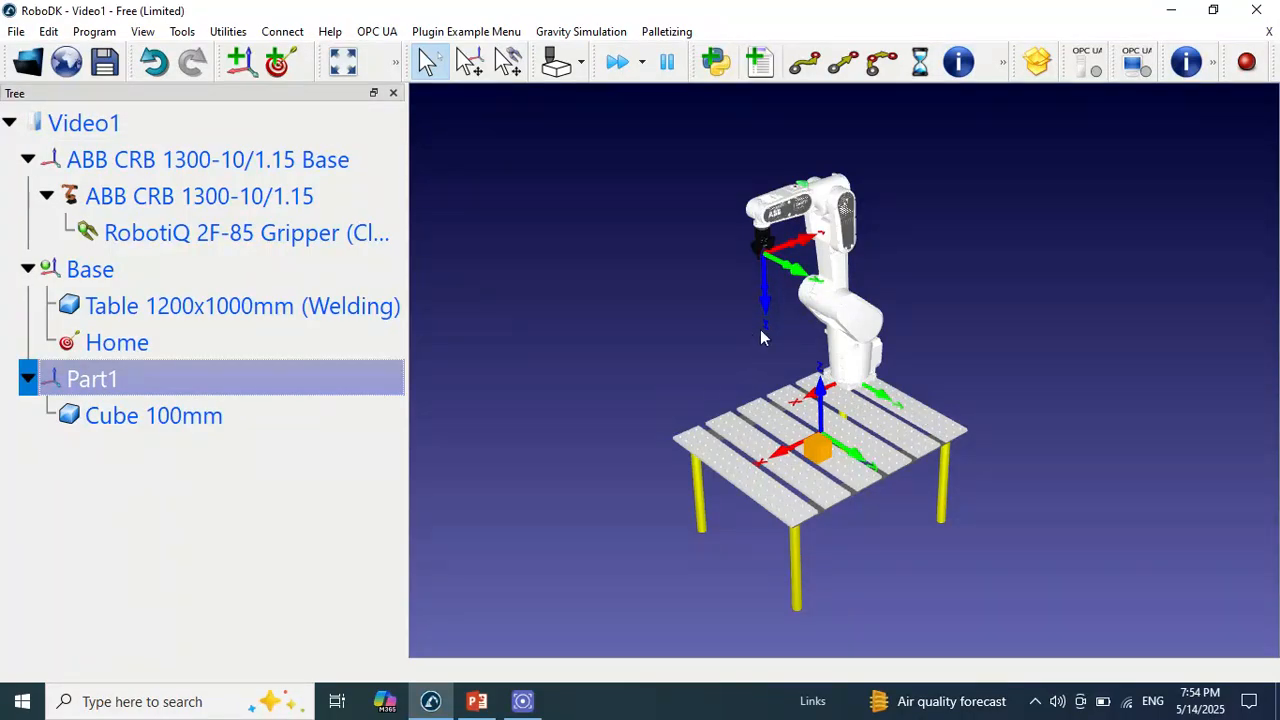
pyautogui.press('alt')
pyautogui.keyDown('alt'); pyautogui.moveTo(768, 308); pyautogui.dragTo(804, 457); pyautogui.keyUp('alt')
pyautogui.moveTo(753, 437); pyautogui.dragTo(696, 440, button='right')
pyautogui.scroll(5, 803, 415)
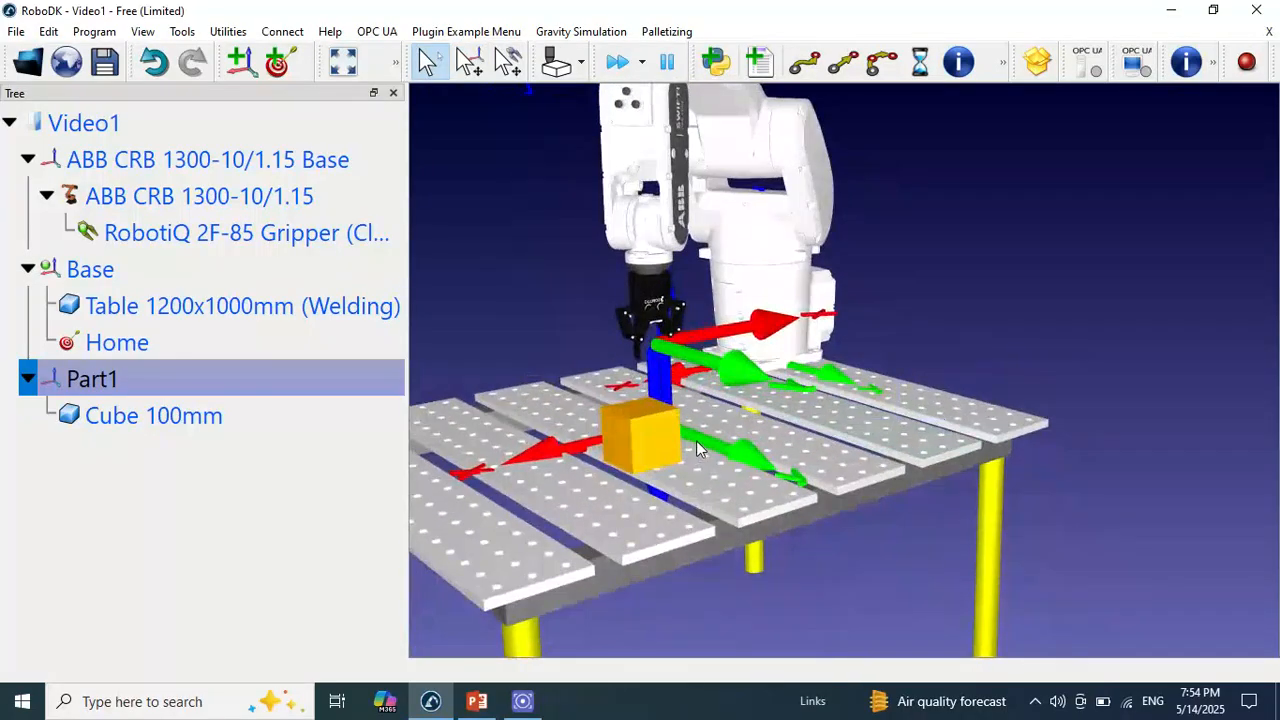
# Jog the gripper along its X and Y axes to centre it above the cube
pyautogui.press('alt')
pyautogui.keyDown('alt'); pyautogui.moveTo(735, 338); pyautogui.dragTo(708, 358); pyautogui.keyUp('alt')
pyautogui.keyDown('alt'); pyautogui.moveTo(667, 408); pyautogui.dragTo(931, 392, button='right'); pyautogui.keyUp('alt')
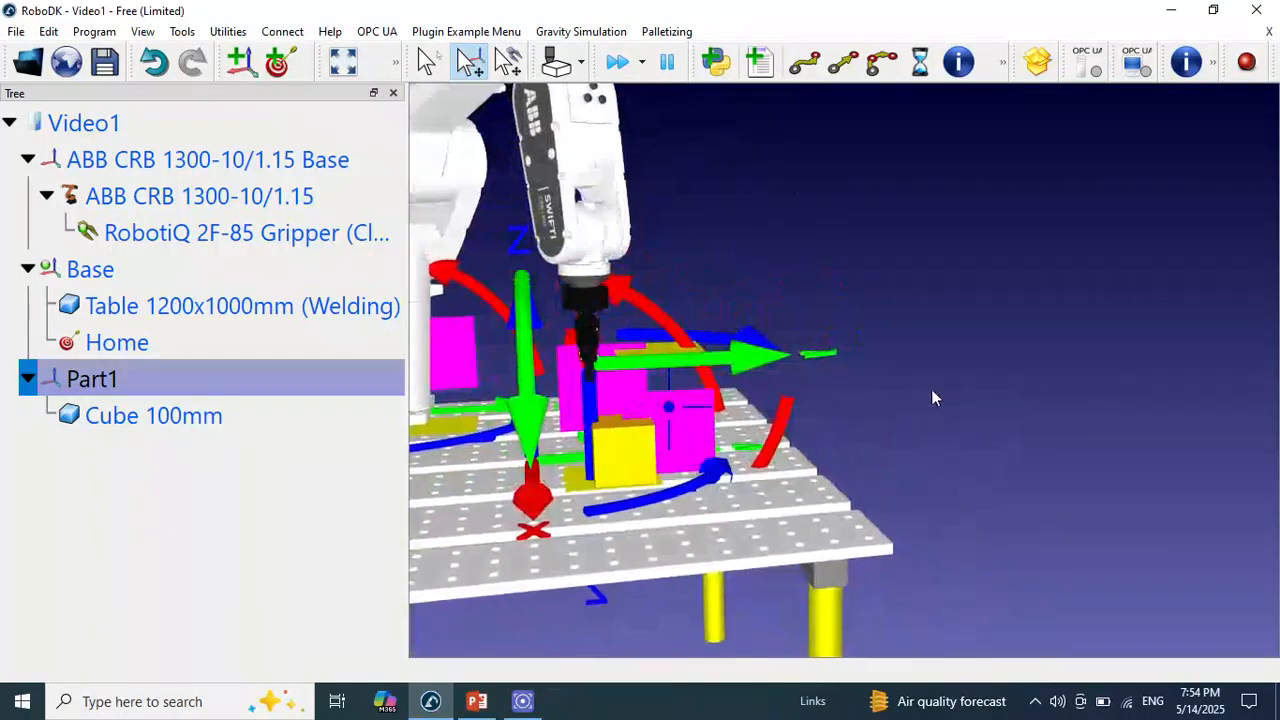
pyautogui.keyDown('alt'); pyautogui.moveTo(735, 364); pyautogui.dragTo(757, 361); pyautogui.keyUp('alt')
pyautogui.moveTo(762, 437); pyautogui.dragTo(532, 424, button='right')
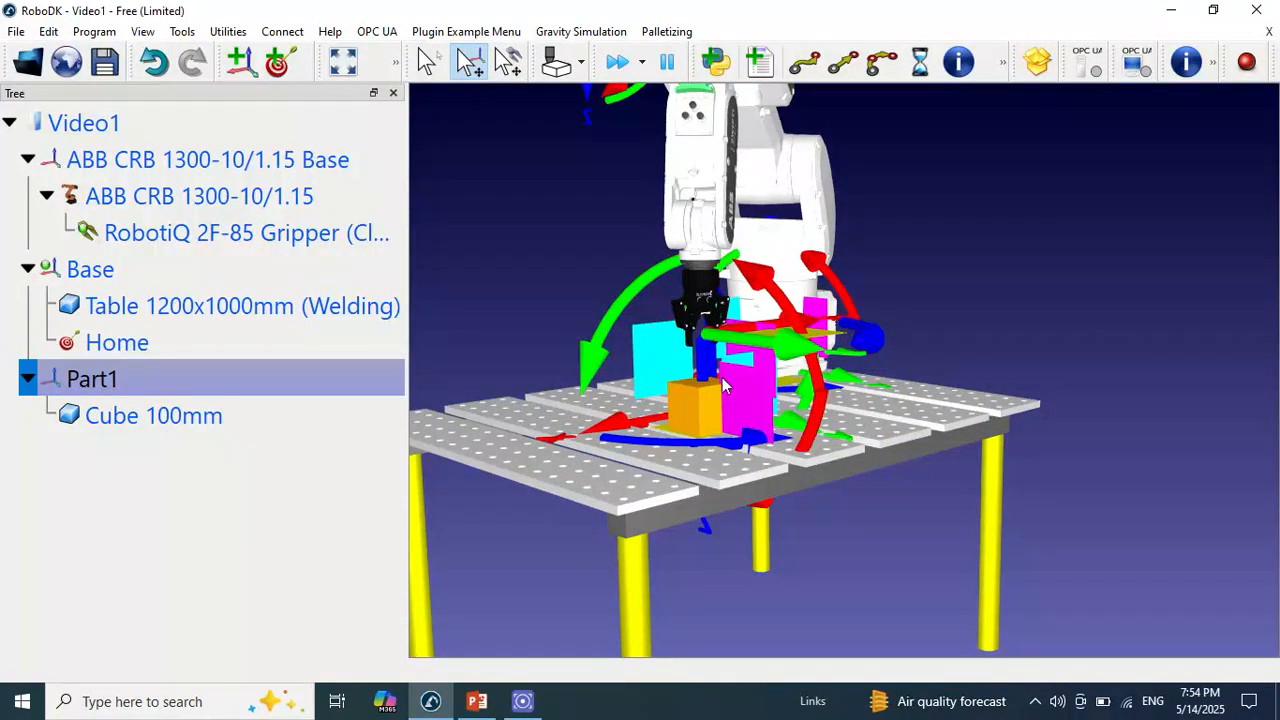
# Add a target under the Part1 frame at the position above the cube and rename it App
pyautogui.click(285, 77)
pyautogui.rightClick(228, 449)
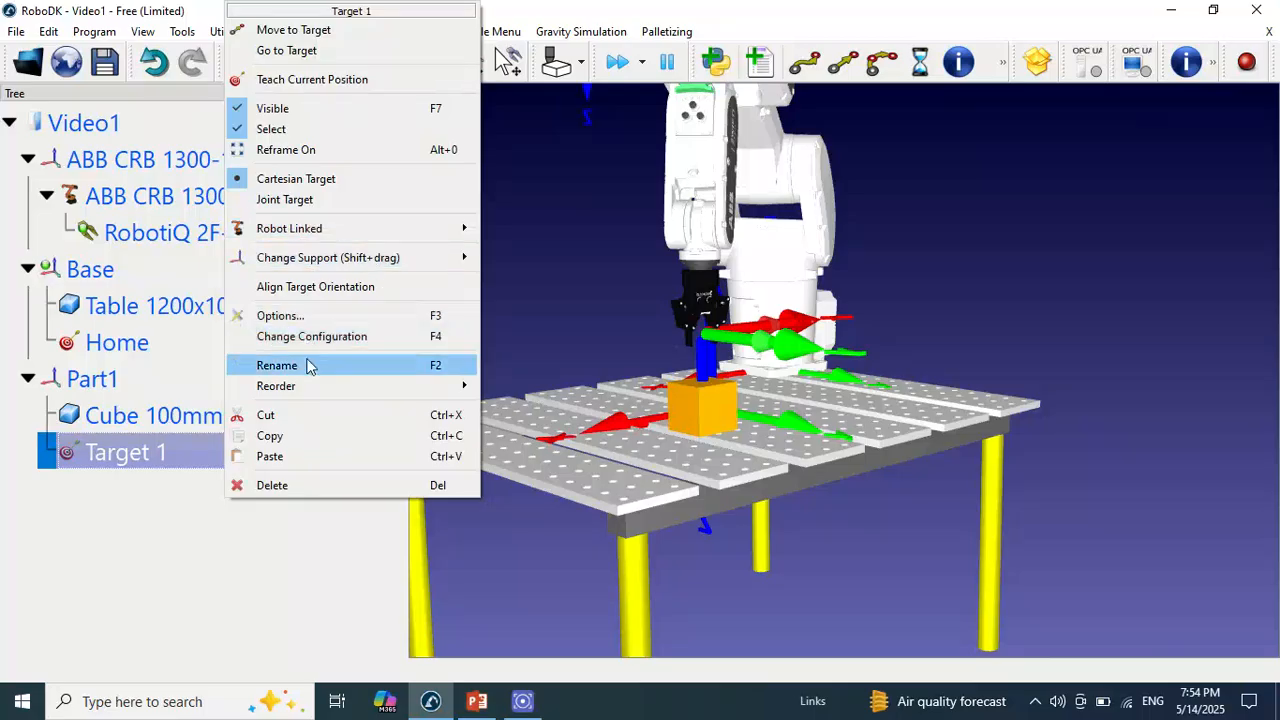
pyautogui.click(309, 365)
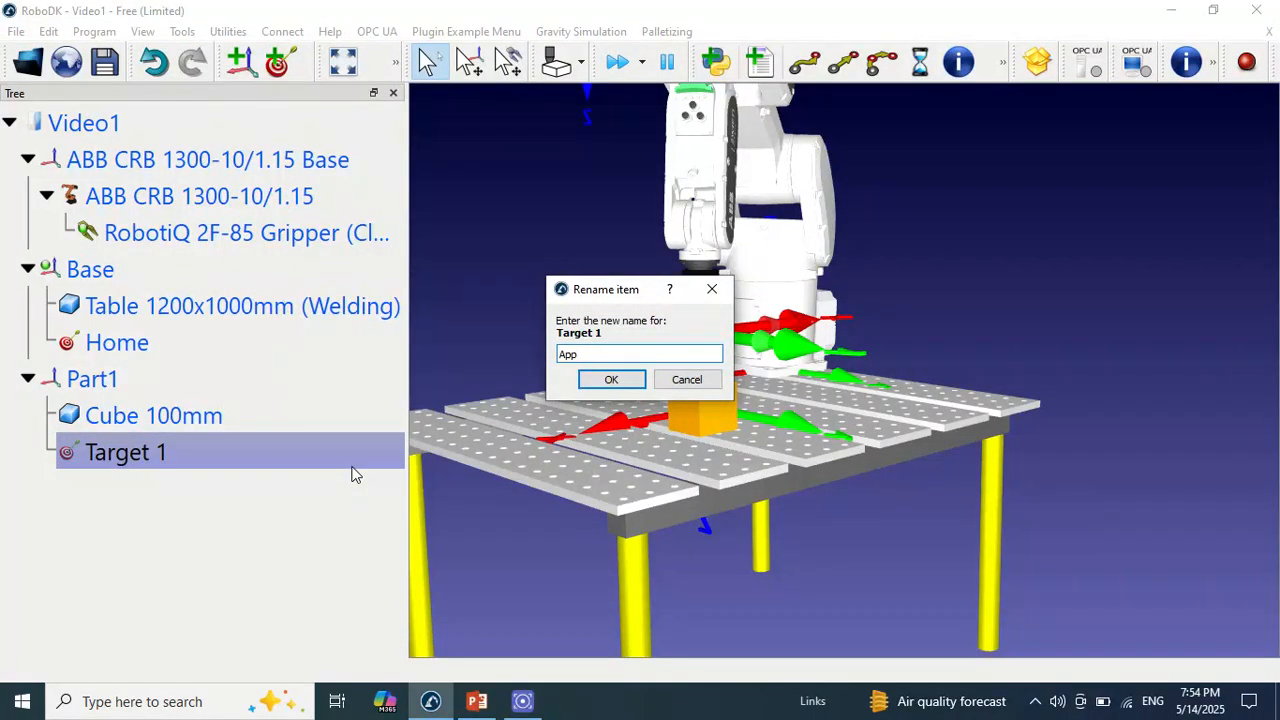
pyautogui.click(628, 381)
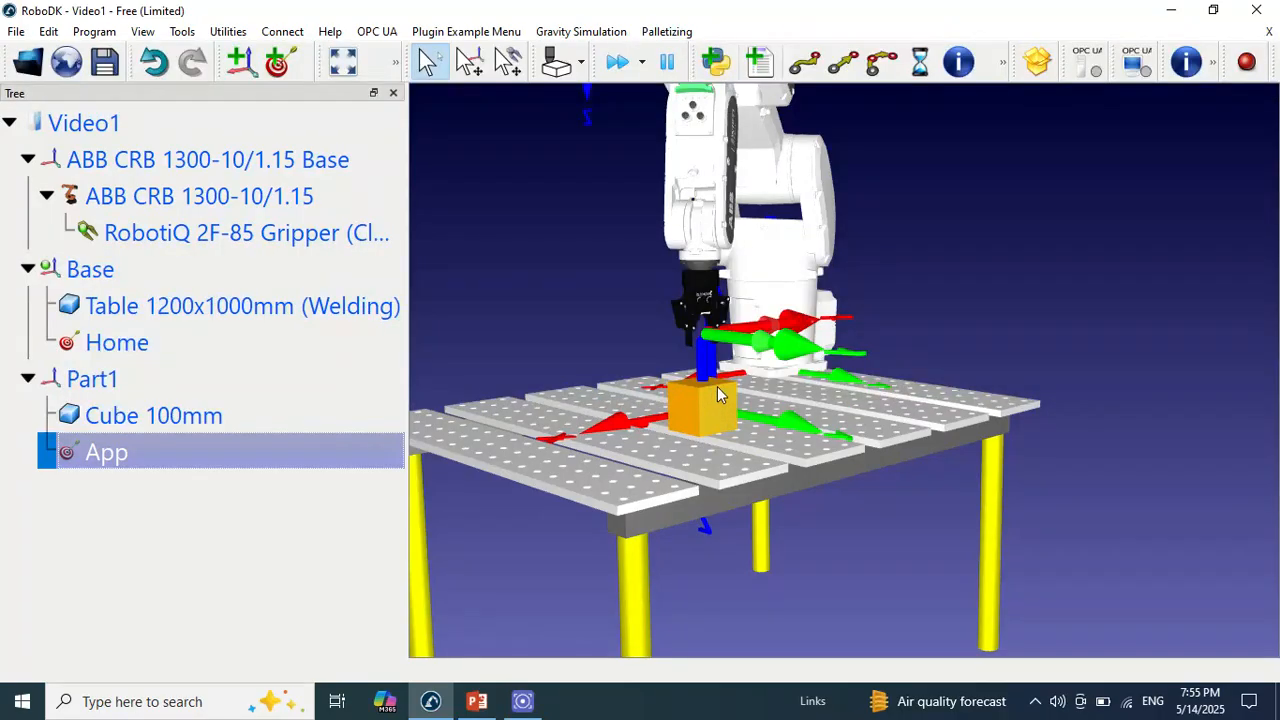
# Lower the gripper along Z to the cube's top face and fine-tune its alignment with the cube
pyautogui.press('alt')
pyautogui.keyDown('alt'); pyautogui.moveTo(705, 360); pyautogui.dragTo(488, 474); pyautogui.keyUp('alt')
pyautogui.moveTo(488, 474); pyautogui.dragTo(491, 474, button='right')
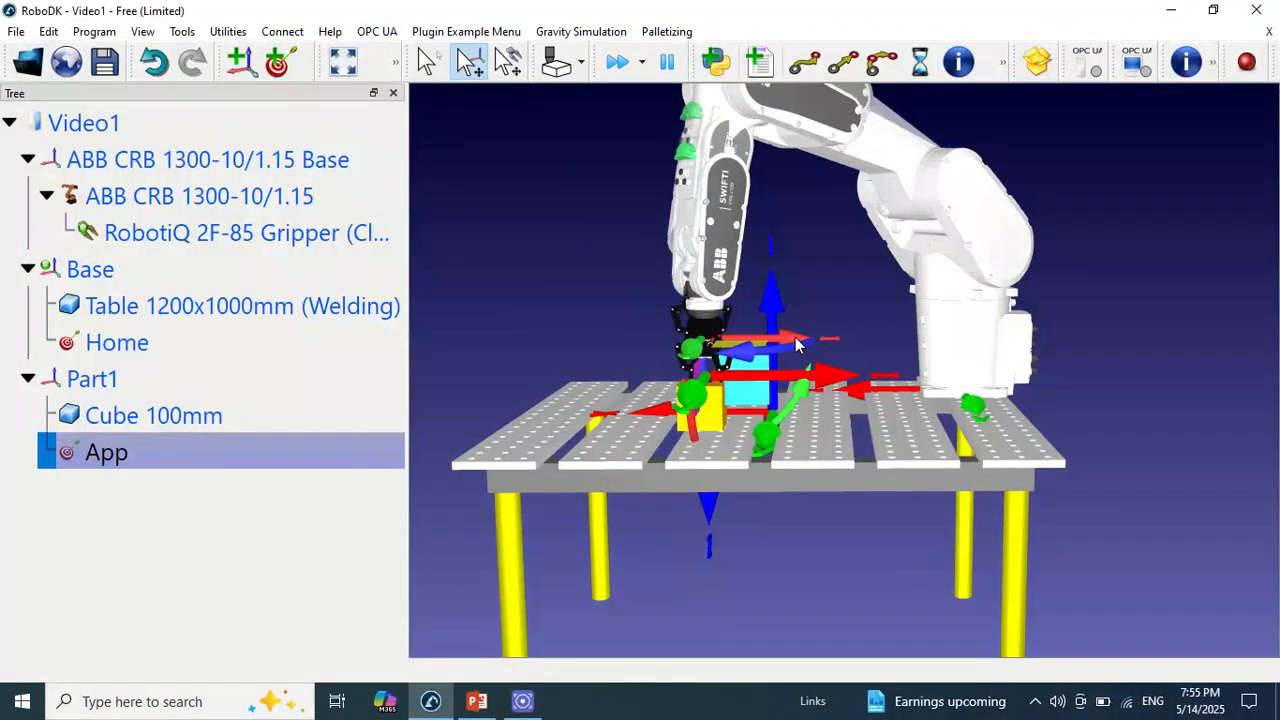
pyautogui.moveTo(797, 345); pyautogui.dragTo(969, 401)
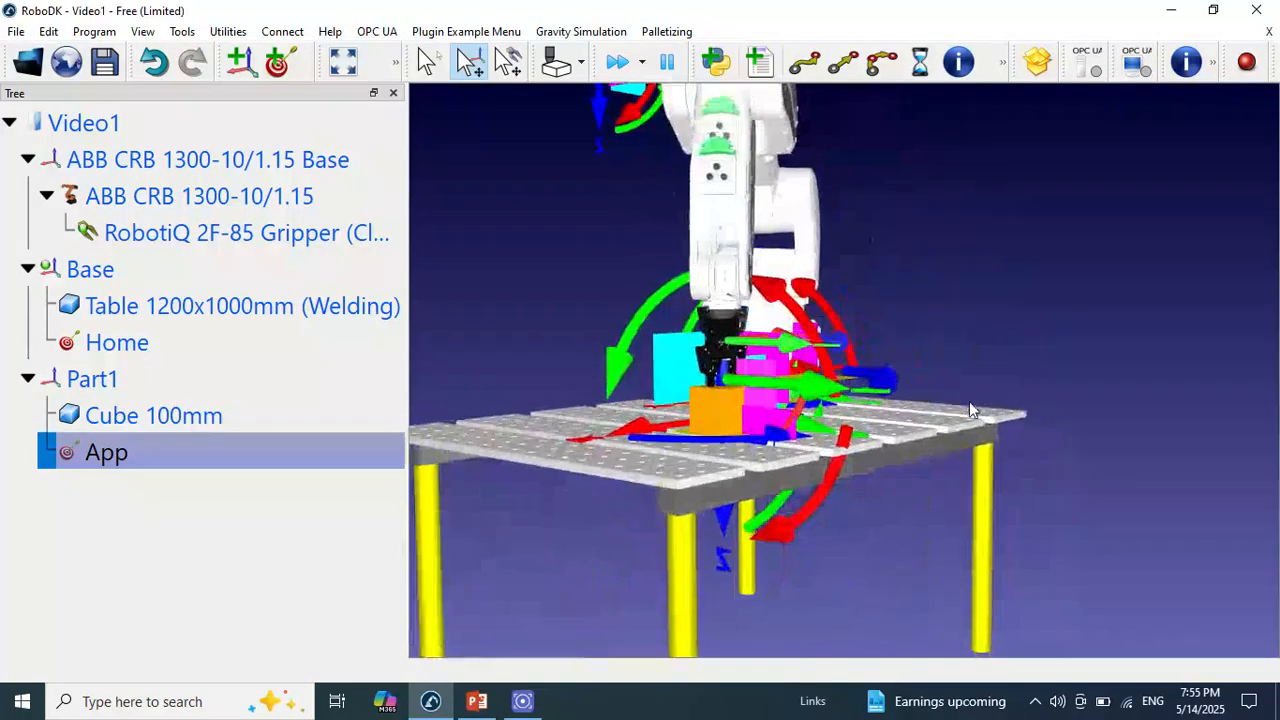
pyautogui.moveTo(725, 367); pyautogui.dragTo(721, 373)
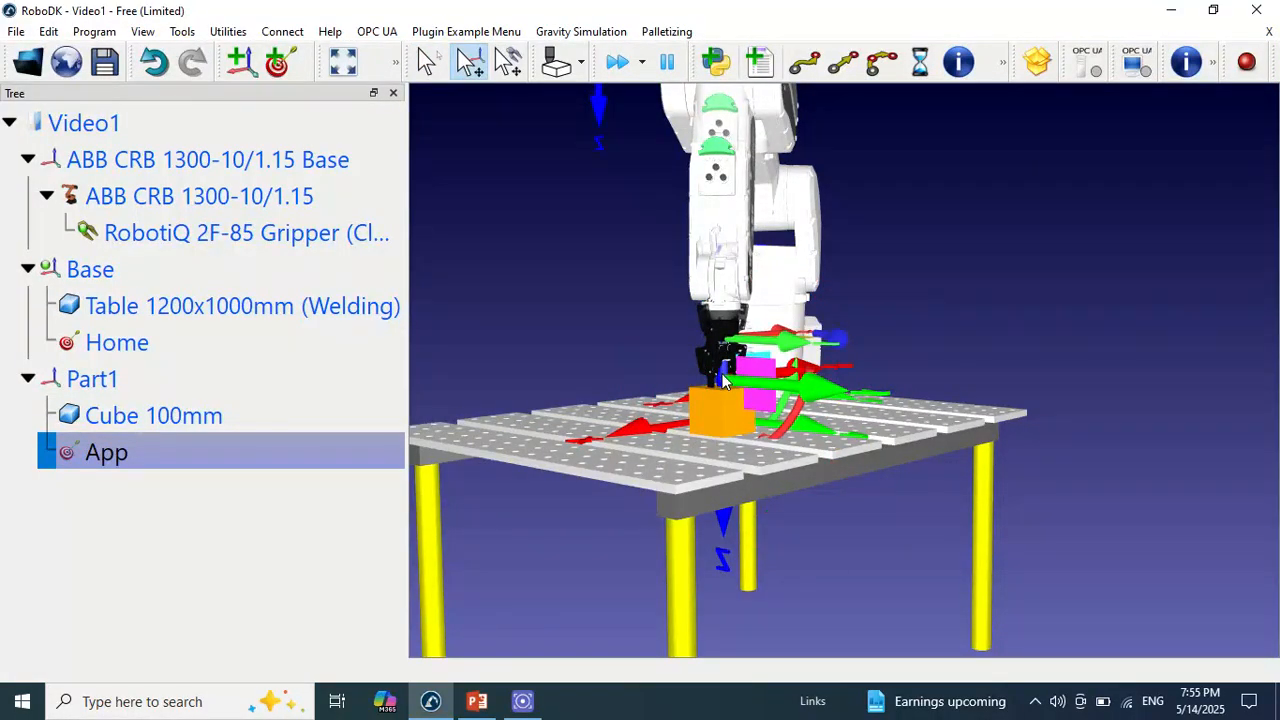
# Add a target under the Part1 frame at the gripper's position on the cube and rename it Pick
pyautogui.click(278, 63)
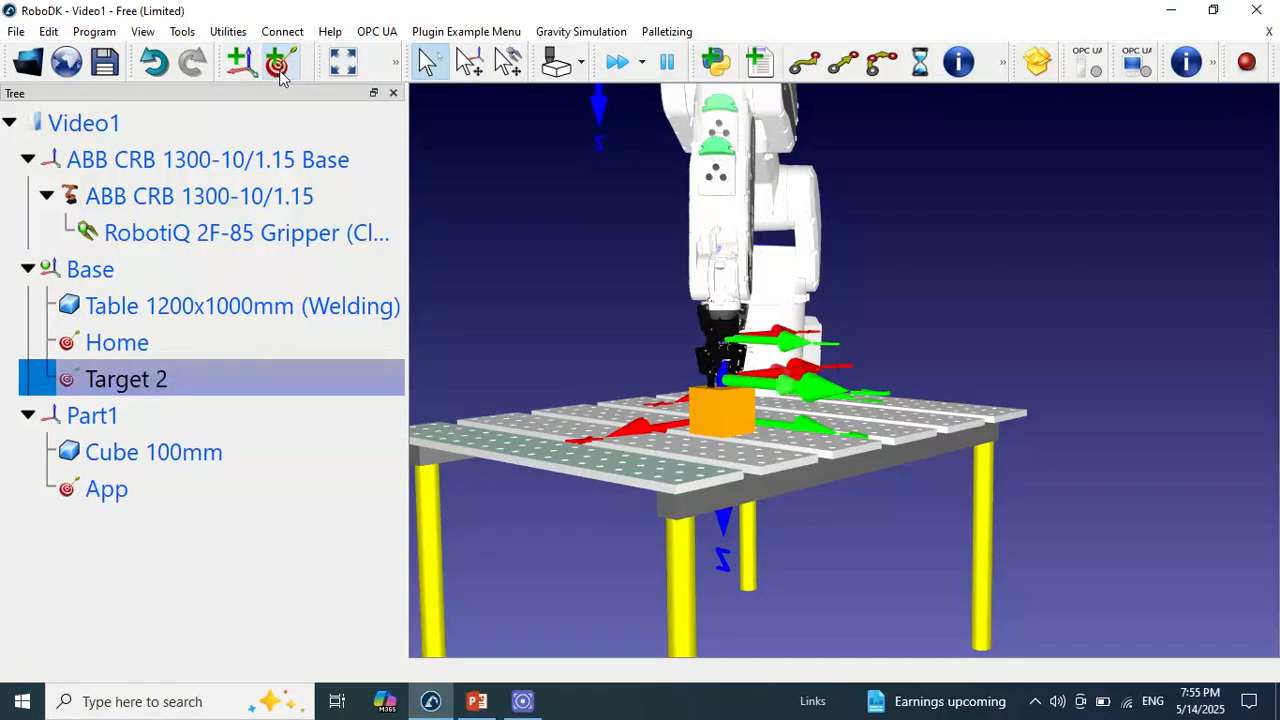
pyautogui.hotkey('ctrl', 'z')
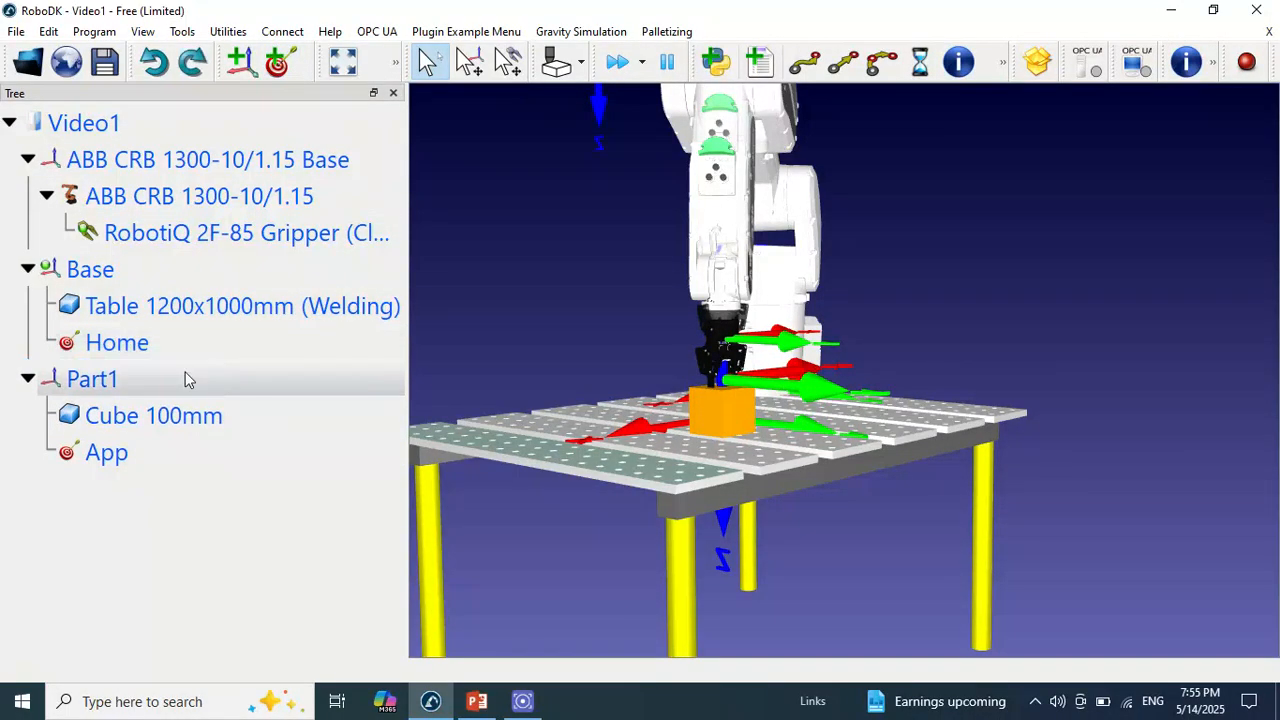
pyautogui.click(168, 379)
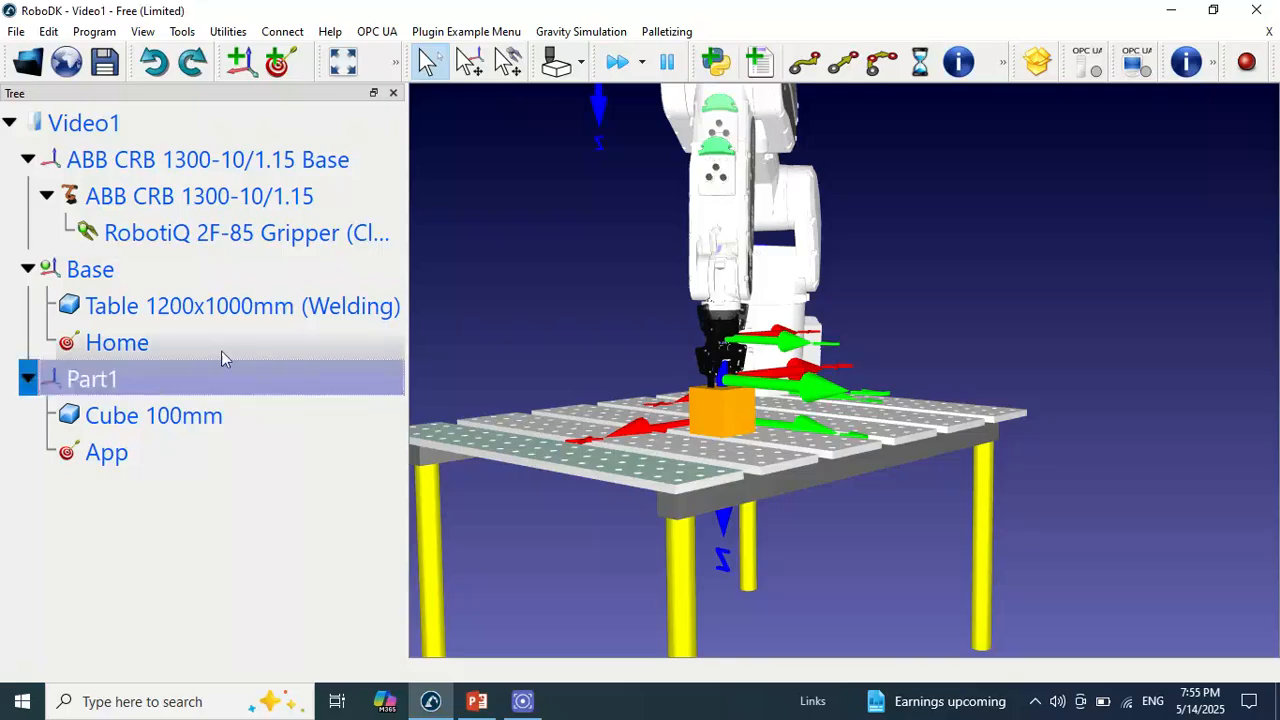
pyautogui.click(278, 63)
pyautogui.rightClick(155, 489)
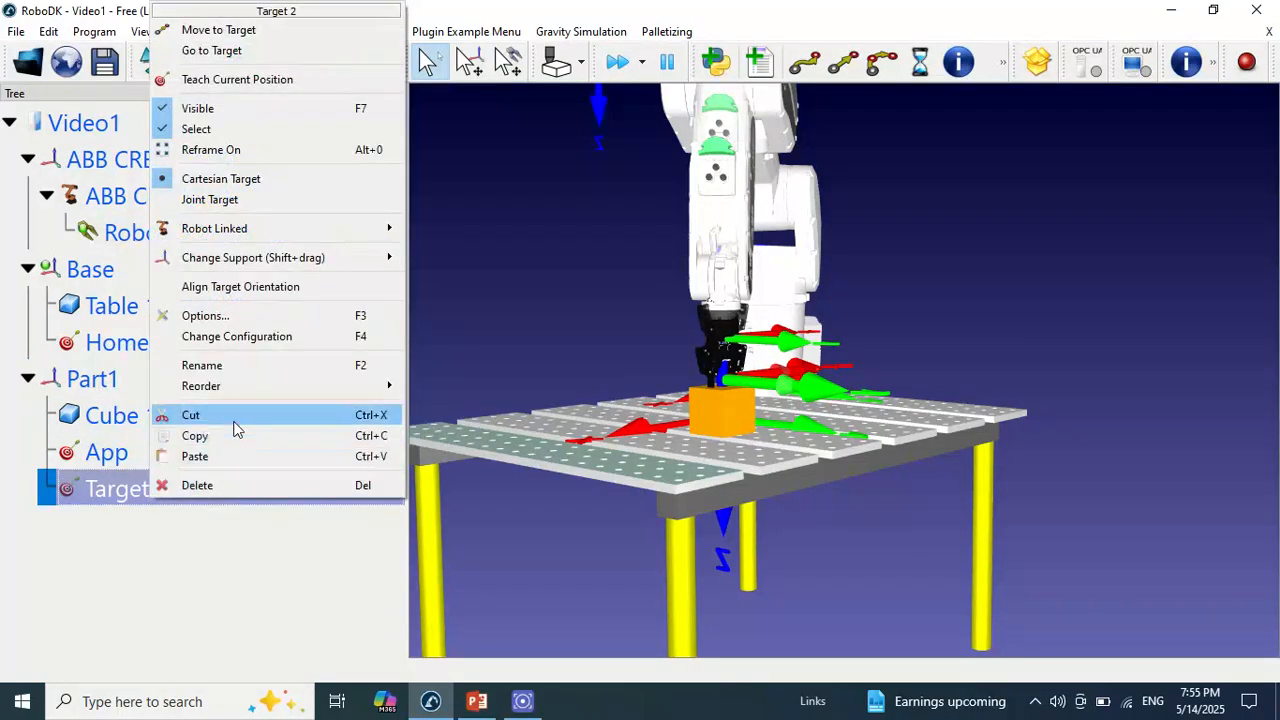
pyautogui.click(241, 366)
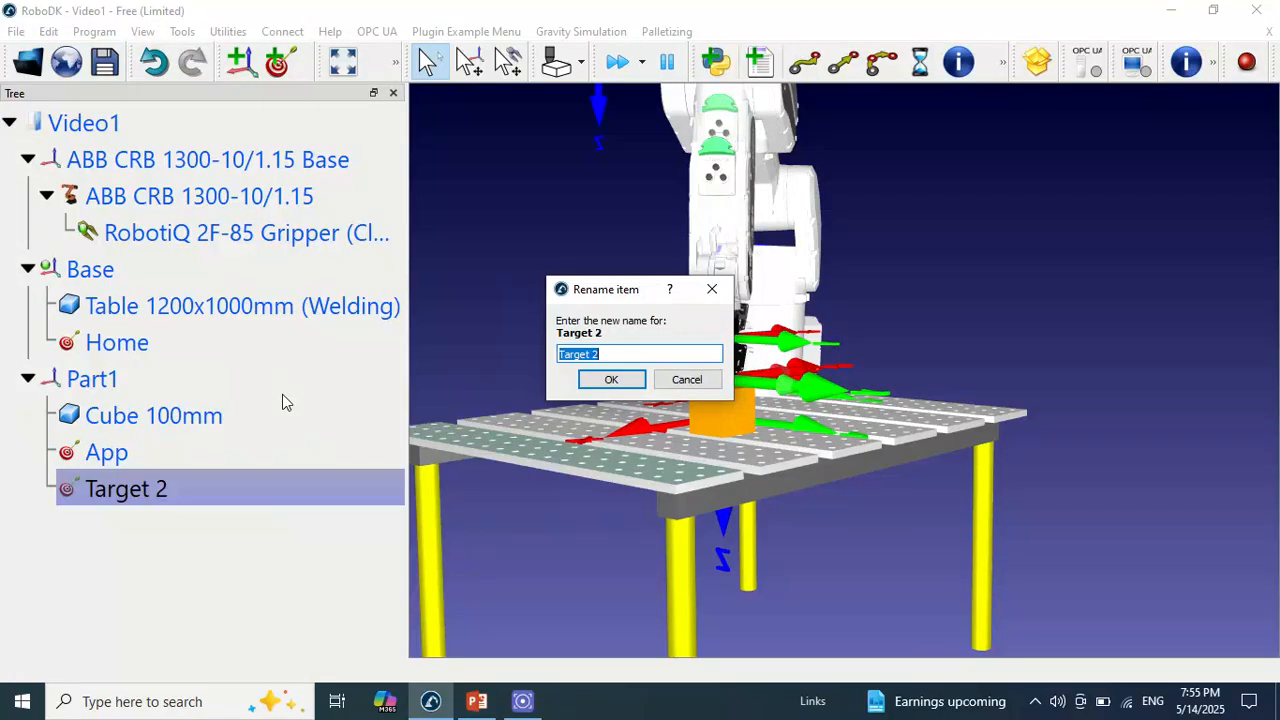
pyautogui.write('Pick')
pyautogui.click(613, 381)
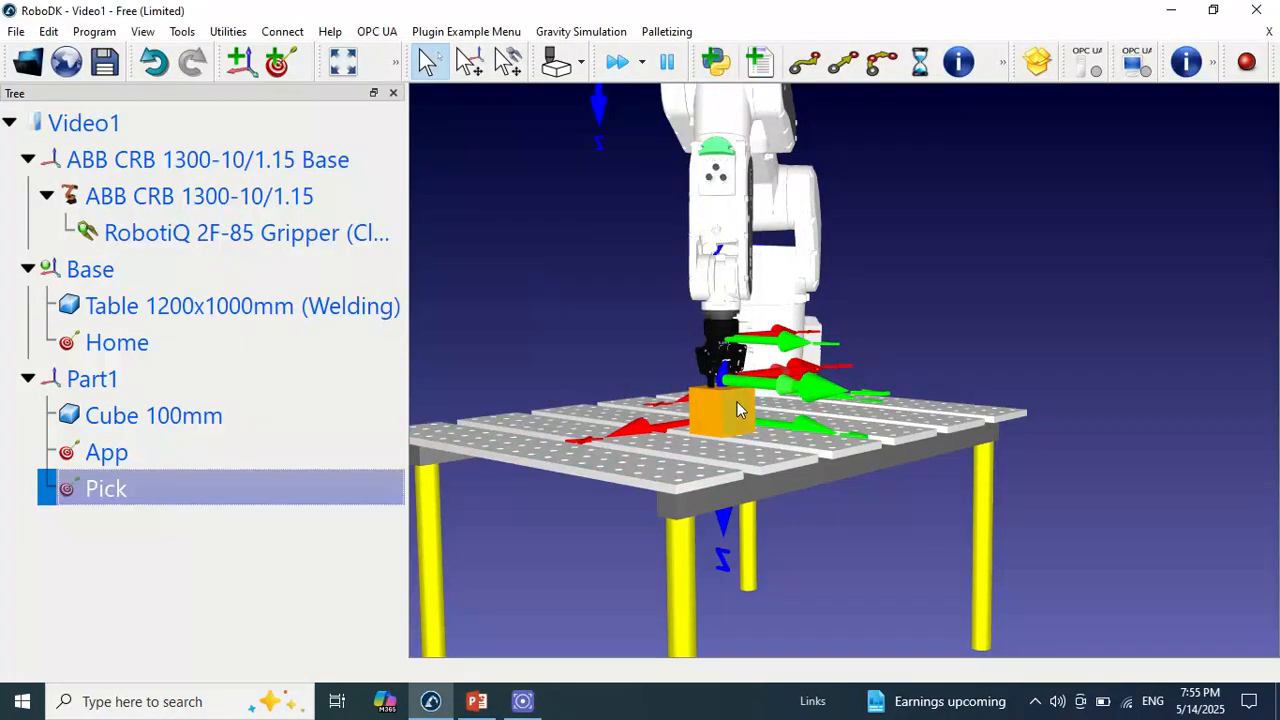
# Test the targets by moving the robot repeatedly through Home, App and Pick
pyautogui.moveTo(790, 434); pyautogui.dragTo(580, 402, button='right')
pyautogui.moveTo(848, 418); pyautogui.dragTo(986, 486, button='right')
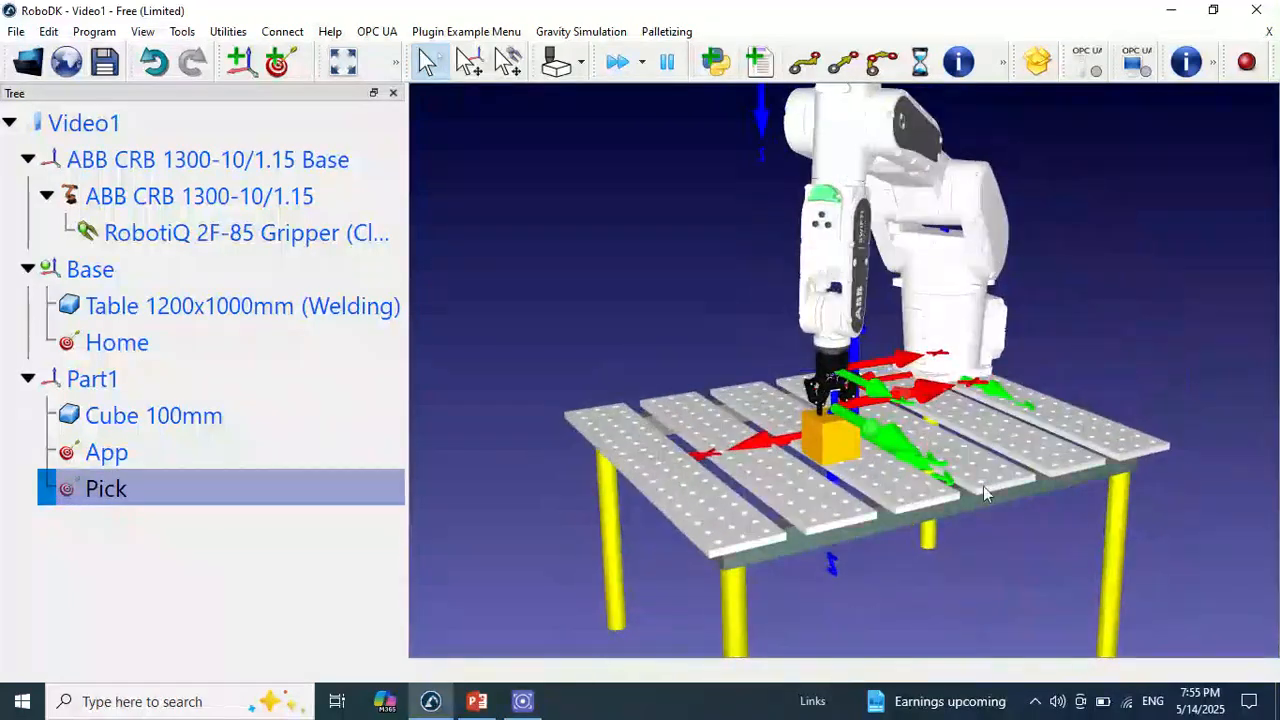
pyautogui.doubleClick(178, 350)
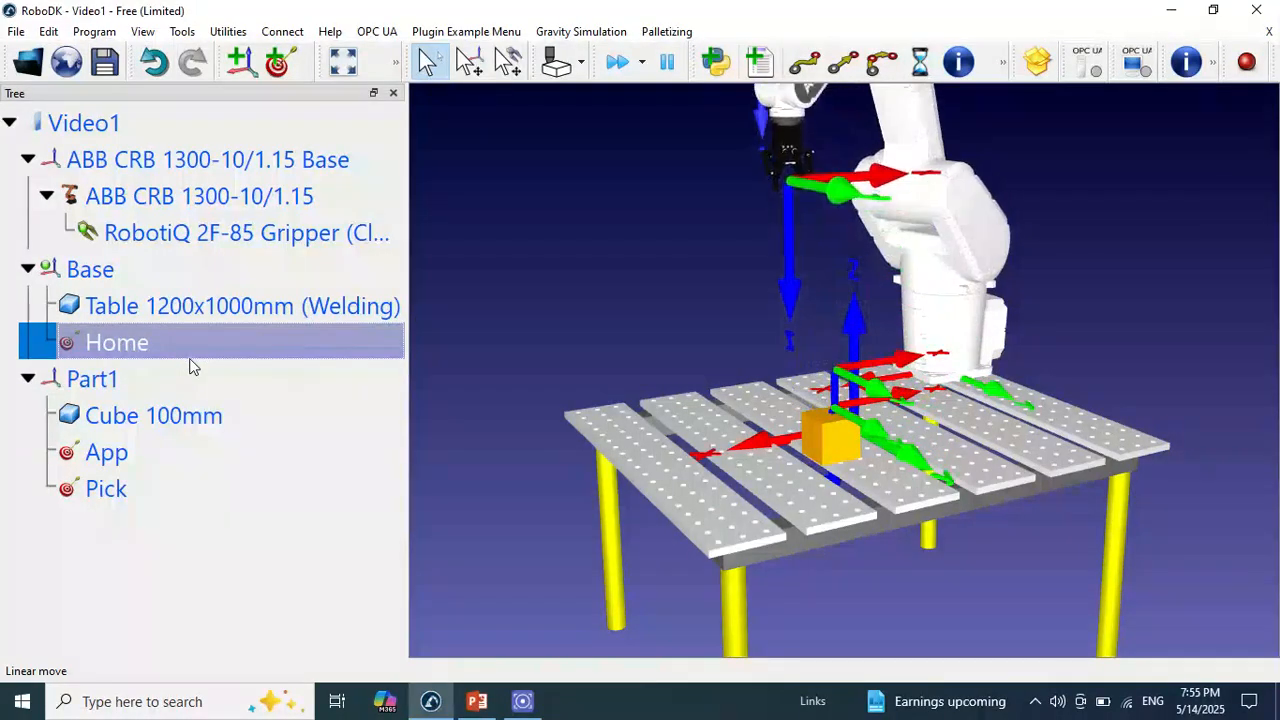
pyautogui.doubleClick(172, 451)
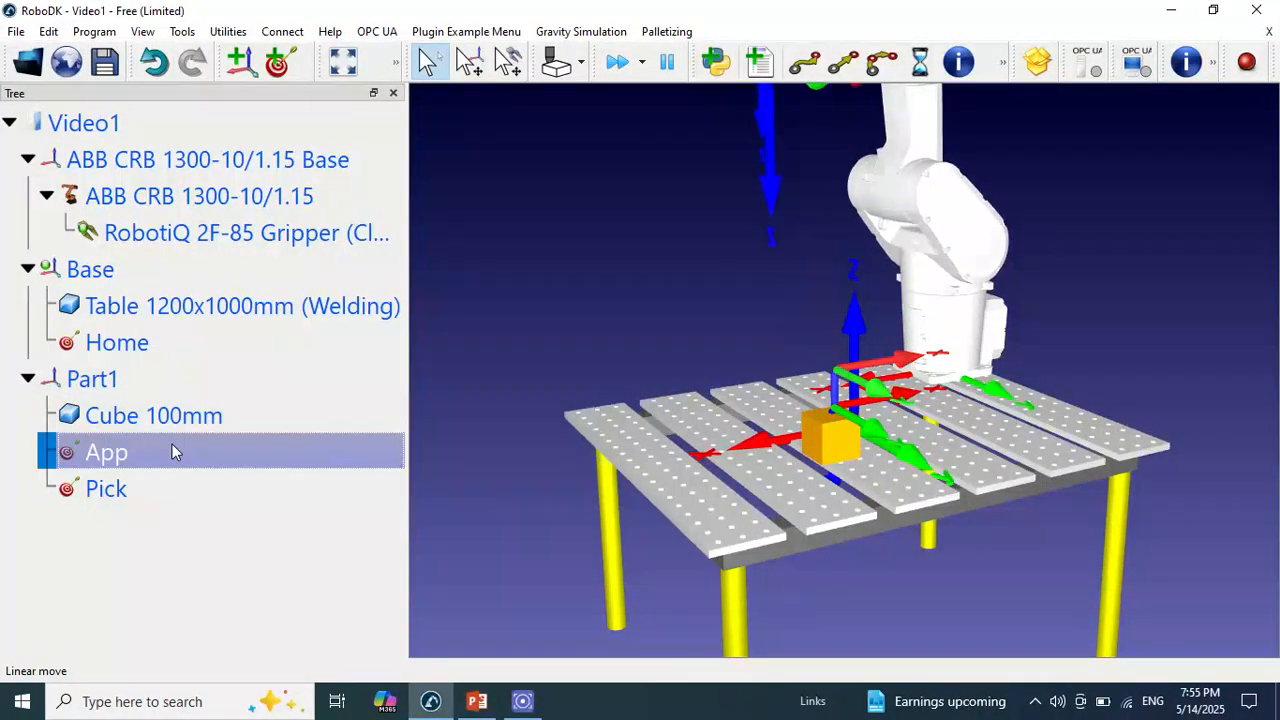
pyautogui.doubleClick(140, 487)
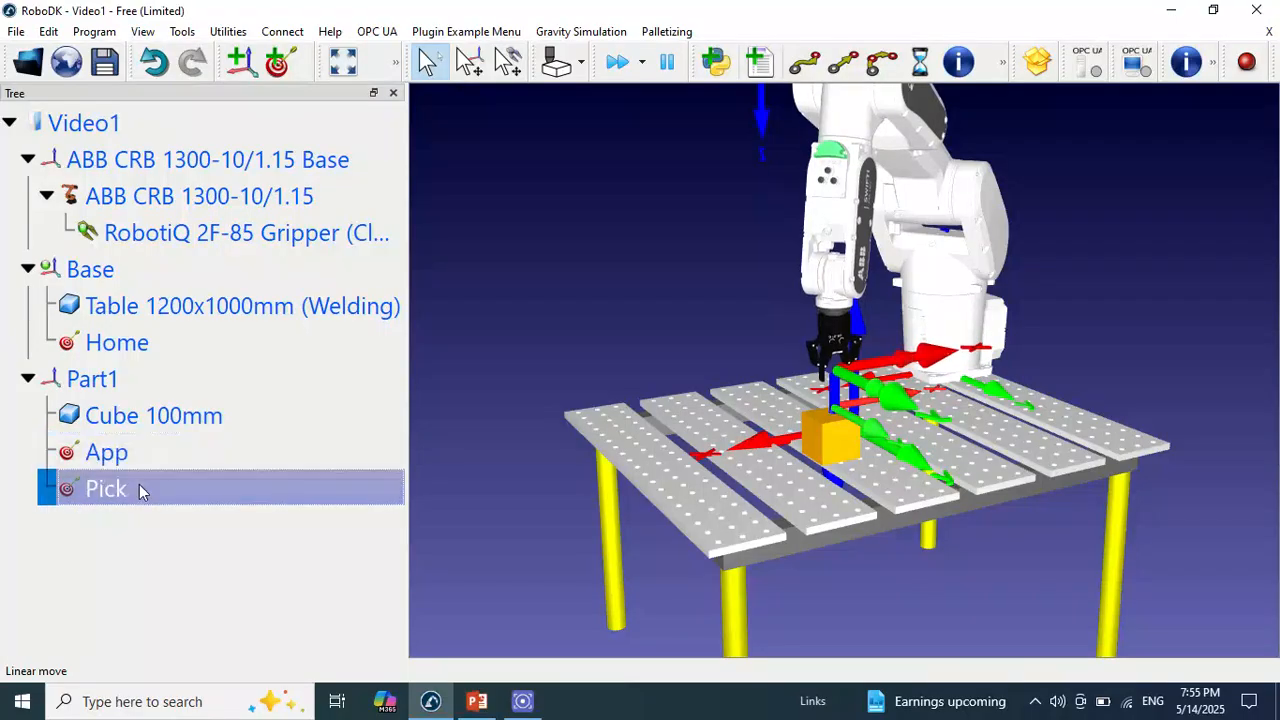
pyautogui.doubleClick(152, 340)
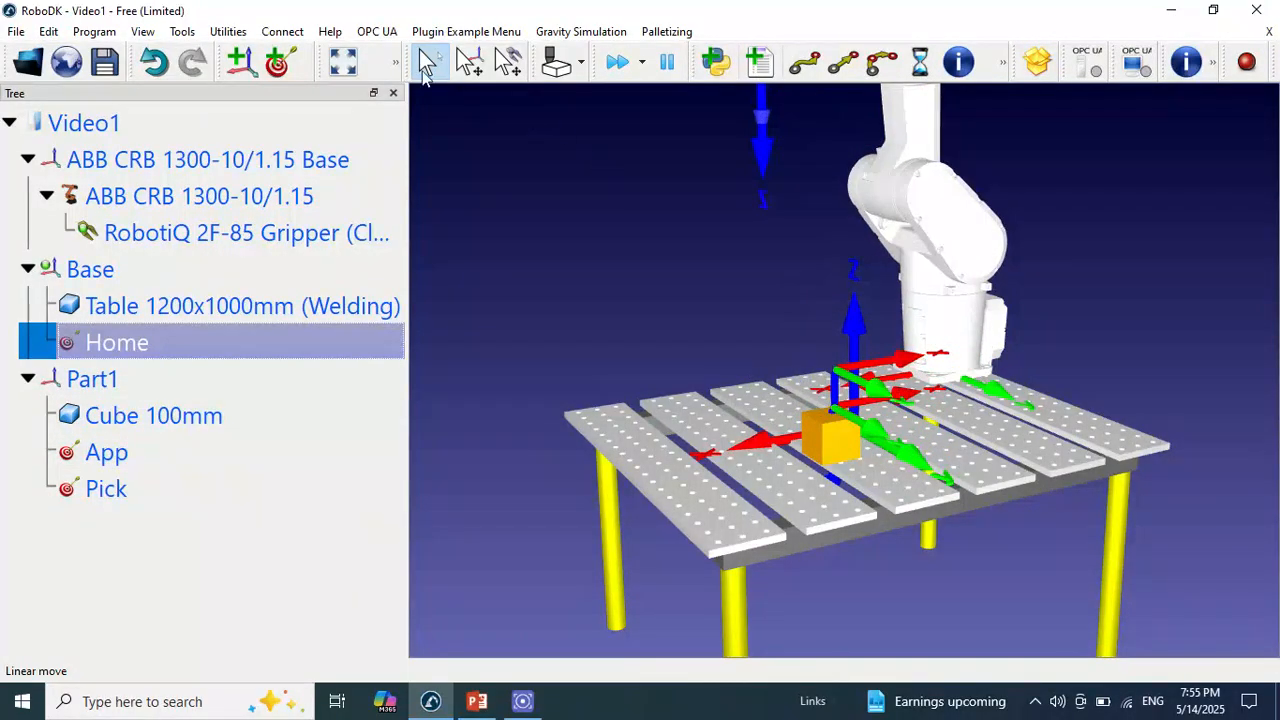
pyautogui.click(343, 62)
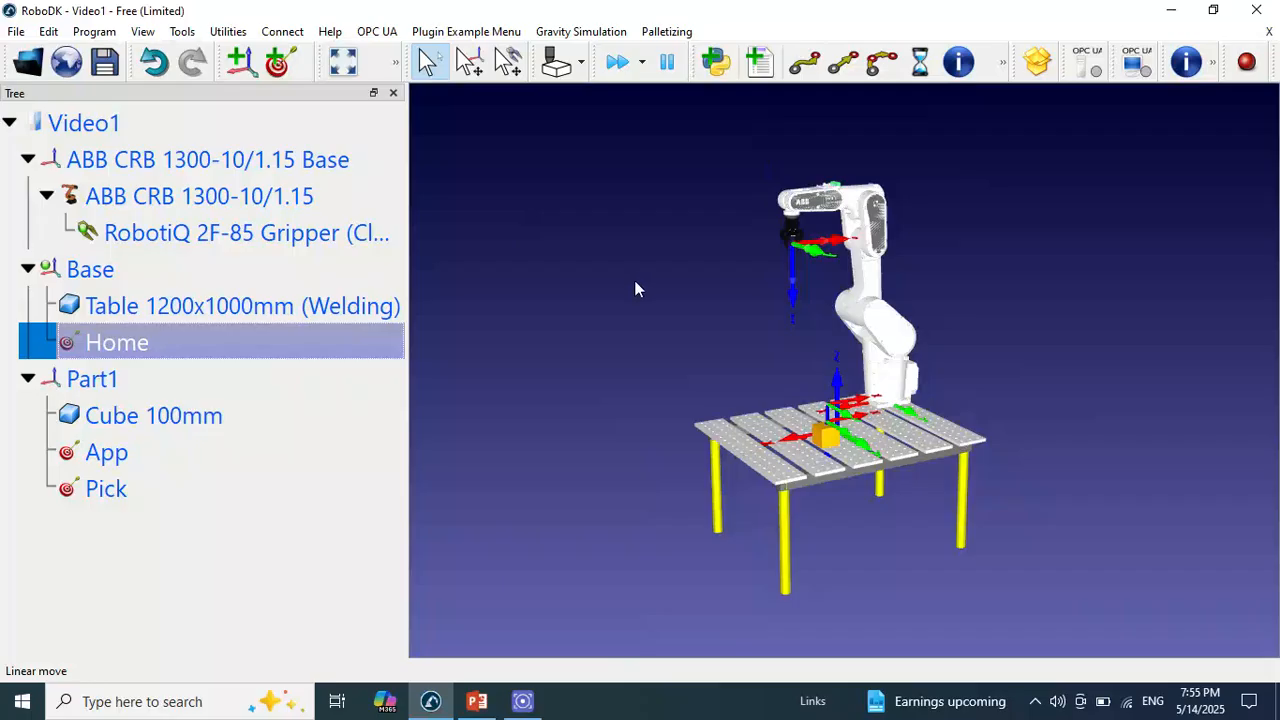
pyautogui.doubleClick(155, 454)
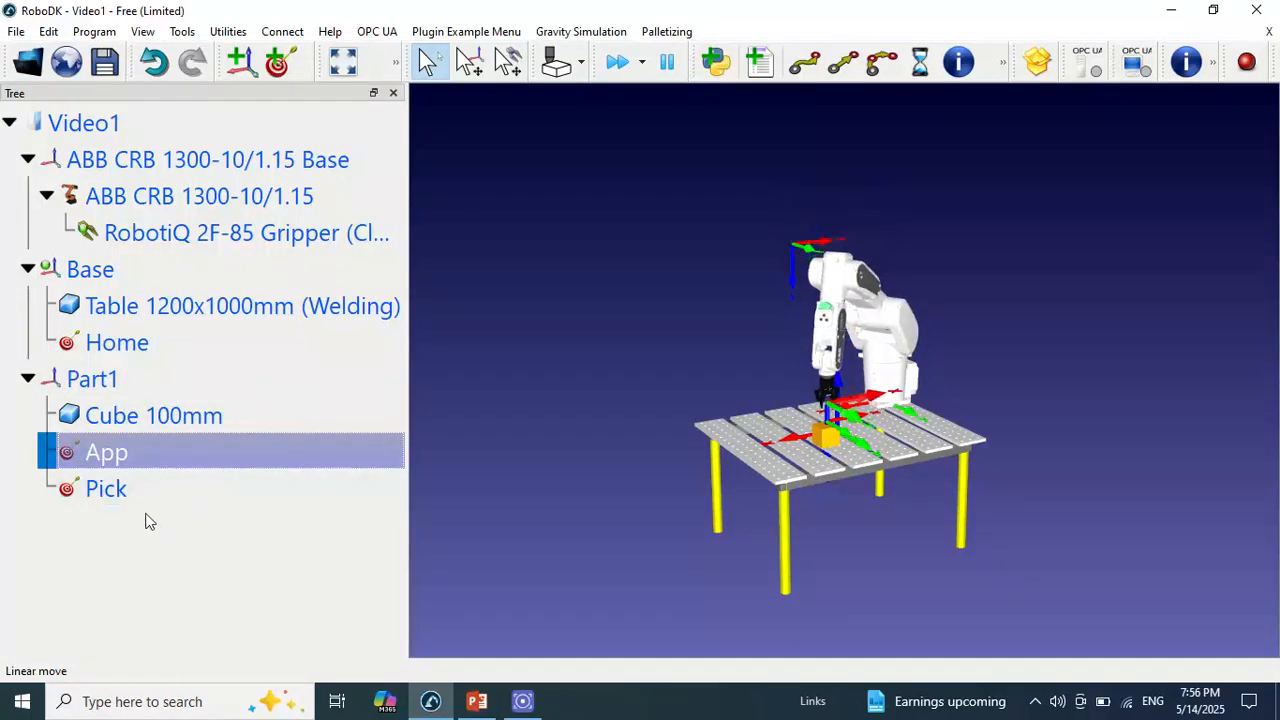
pyautogui.click(166, 490)
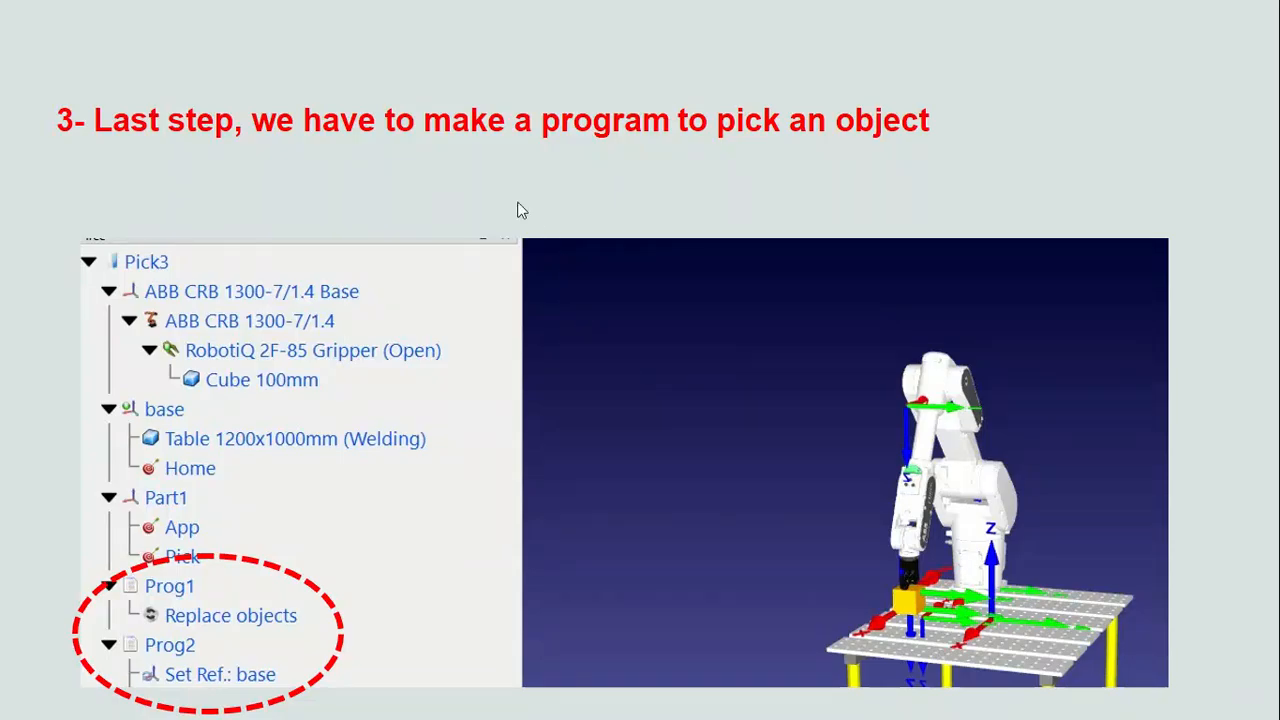
# Exit the slideshow, switch back to RoboDK and add a new robot program to the station
pyautogui.press('Escape')
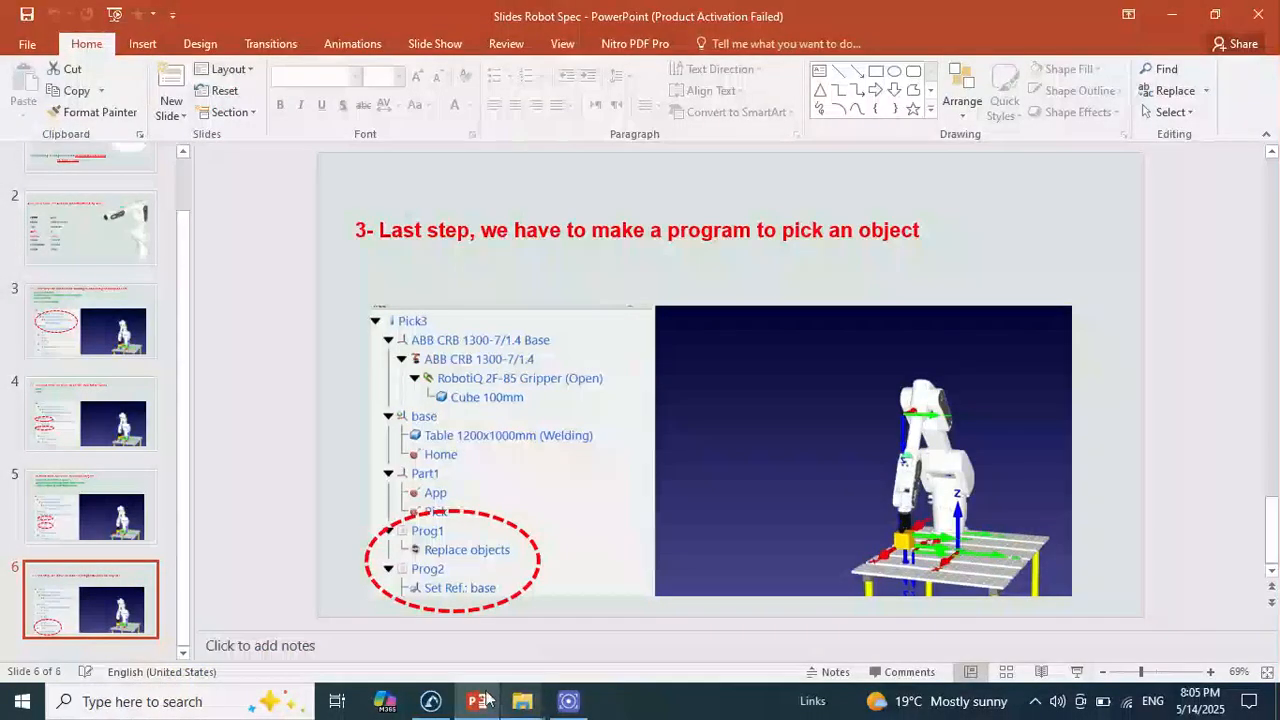
pyautogui.click(431, 701)
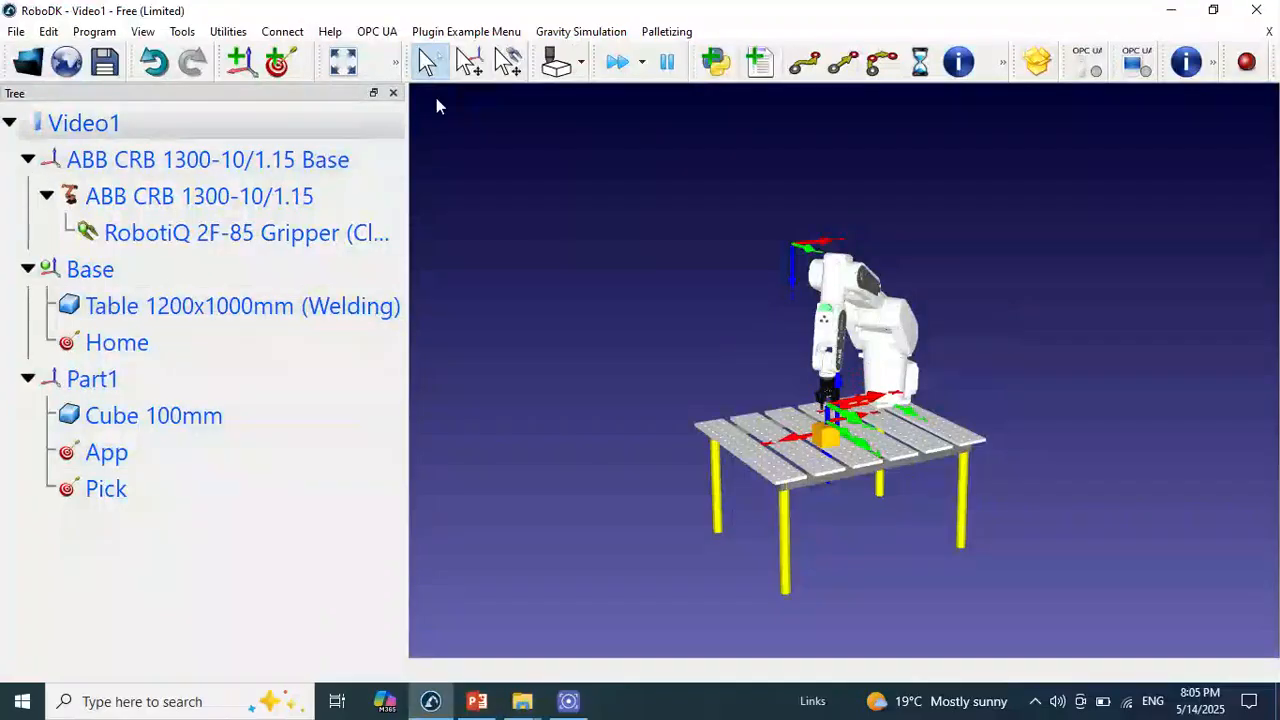
pyautogui.click(760, 64)
pyautogui.click(97, 528)
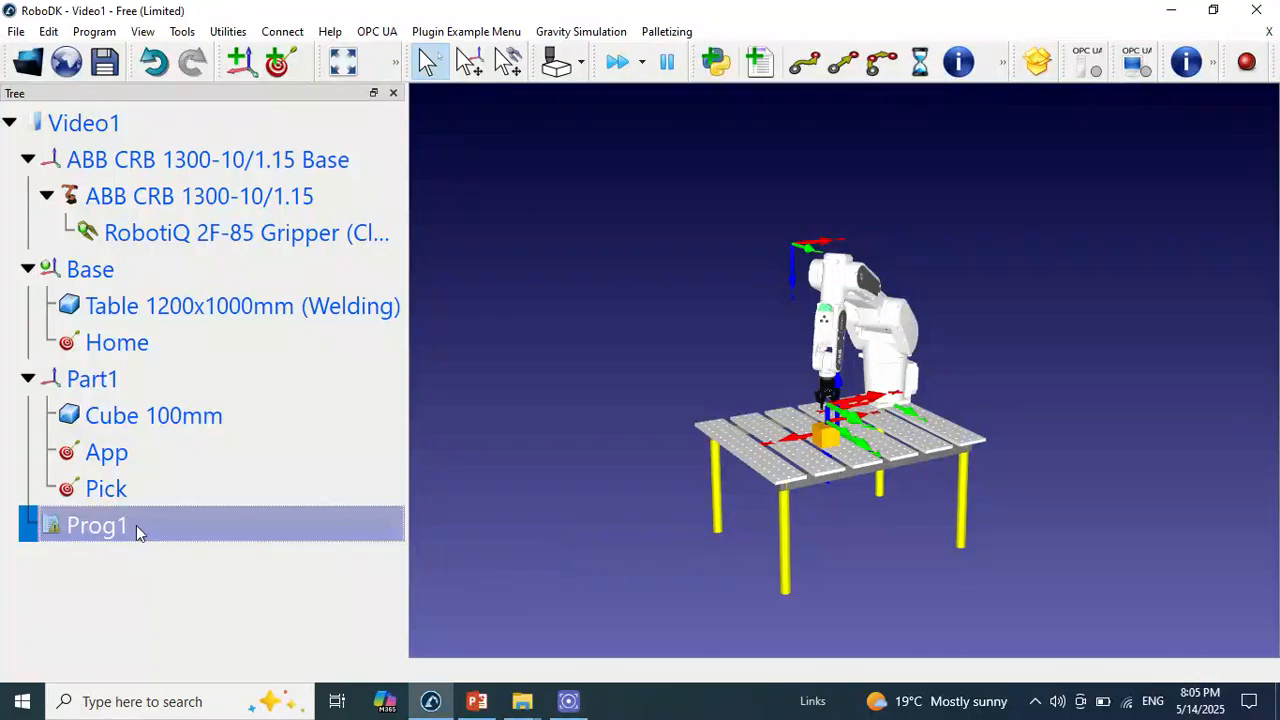
# Add a simulation event to Prog1 that sets the relative object position of the welding table and the 100 mm cube
pyautogui.rightClick(136, 525)
pyautogui.press('Up')
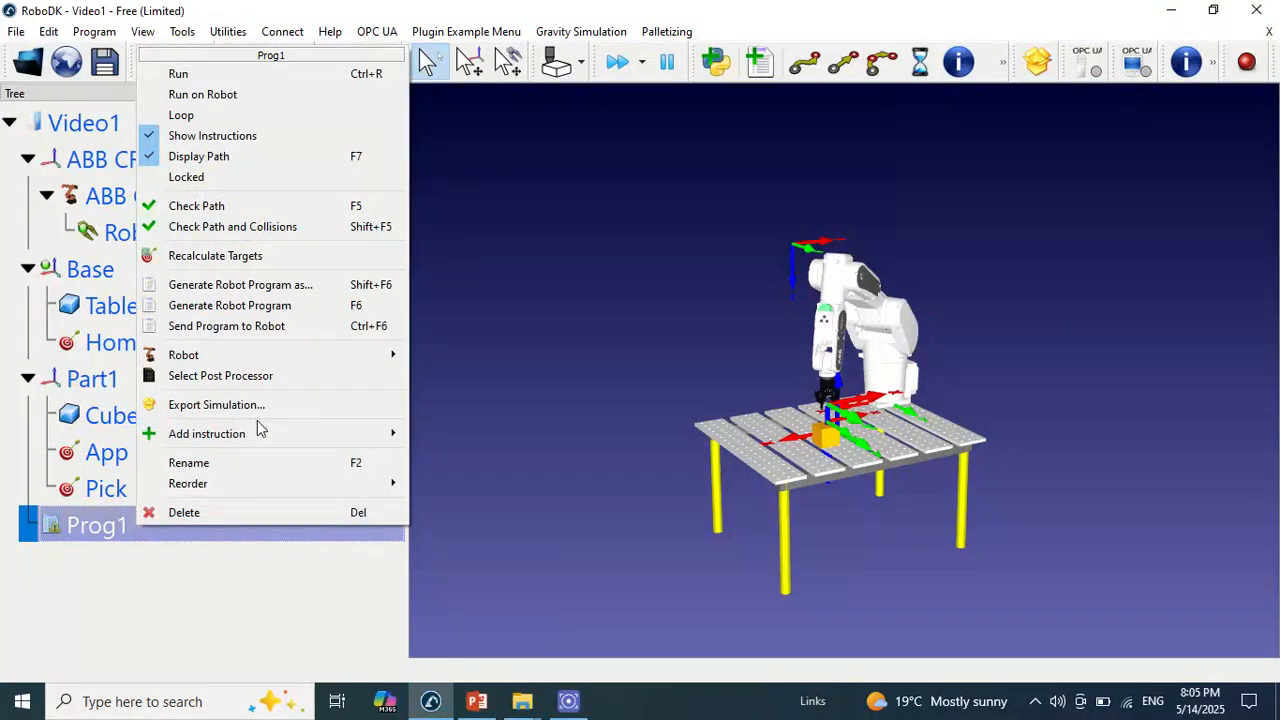
pyautogui.moveTo(250, 433)
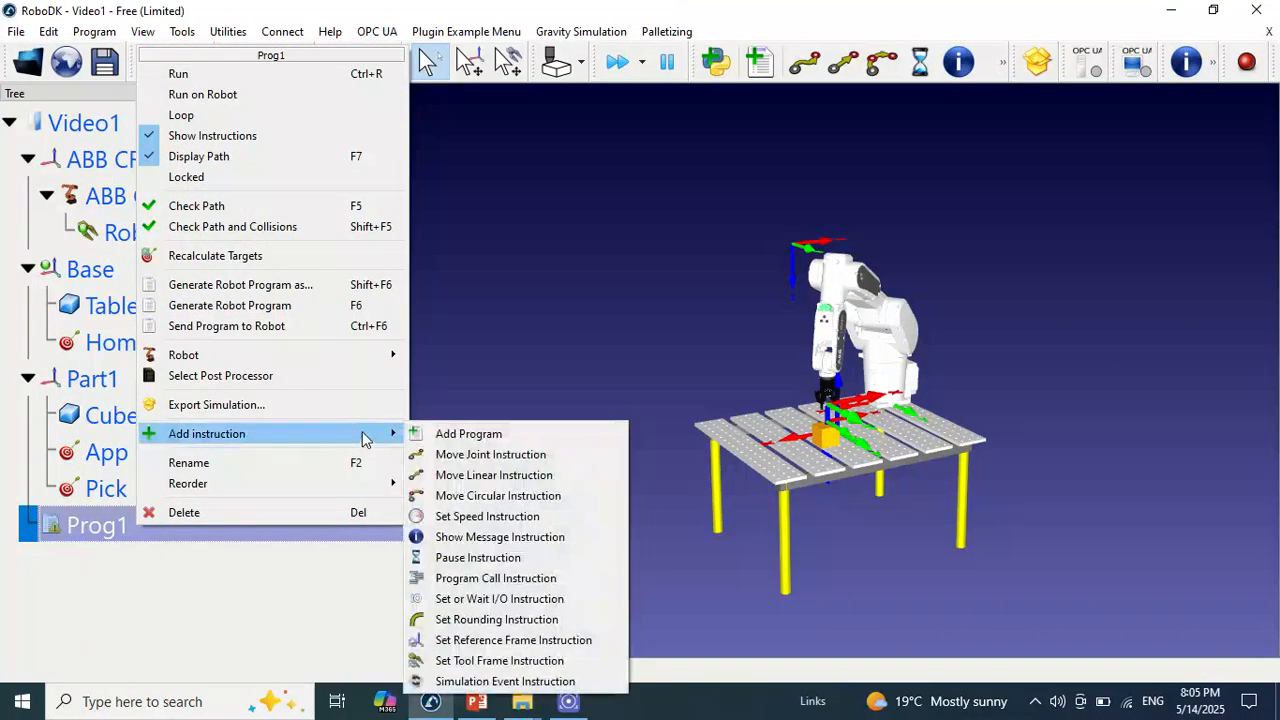
pyautogui.click(471, 684)
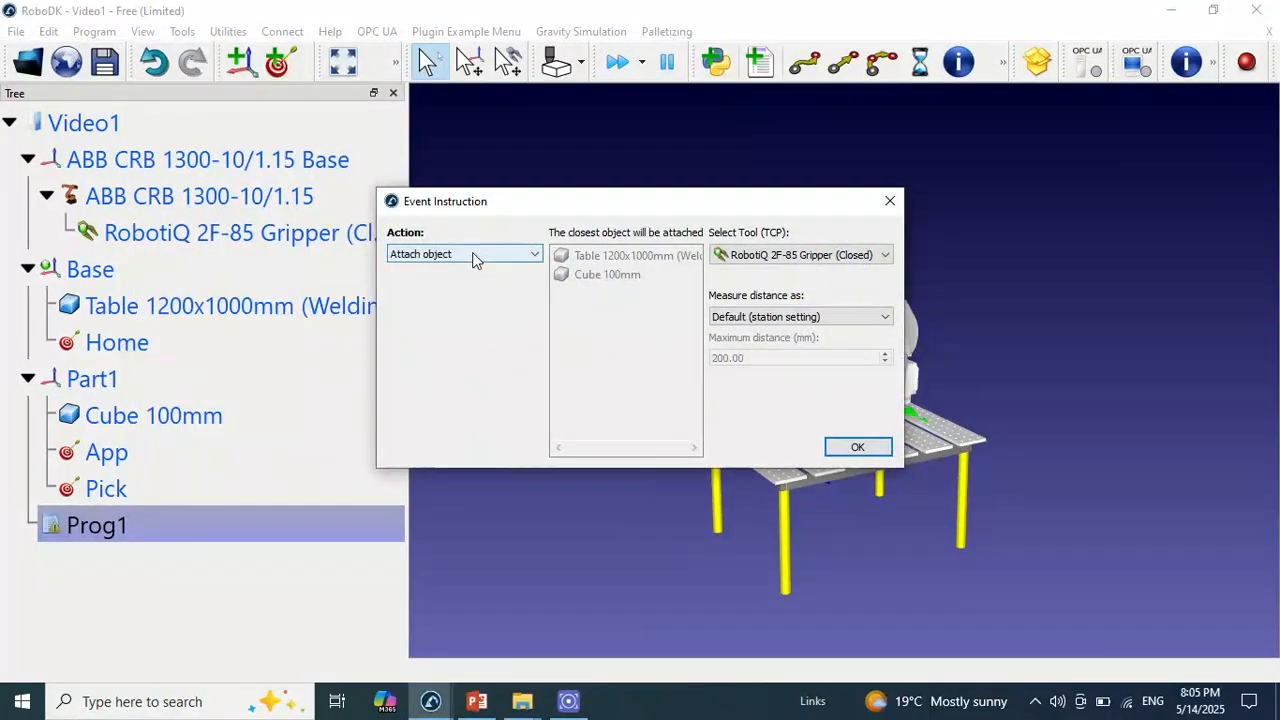
pyautogui.click(476, 258)
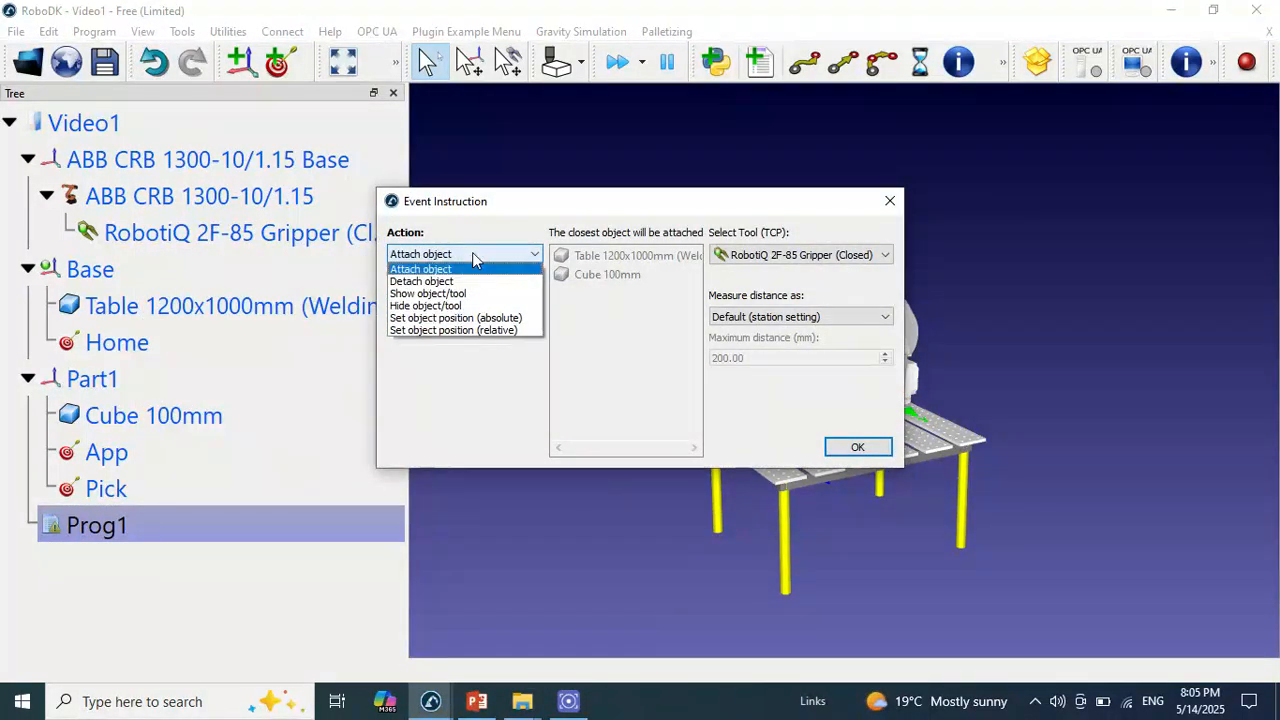
pyautogui.click(450, 332)
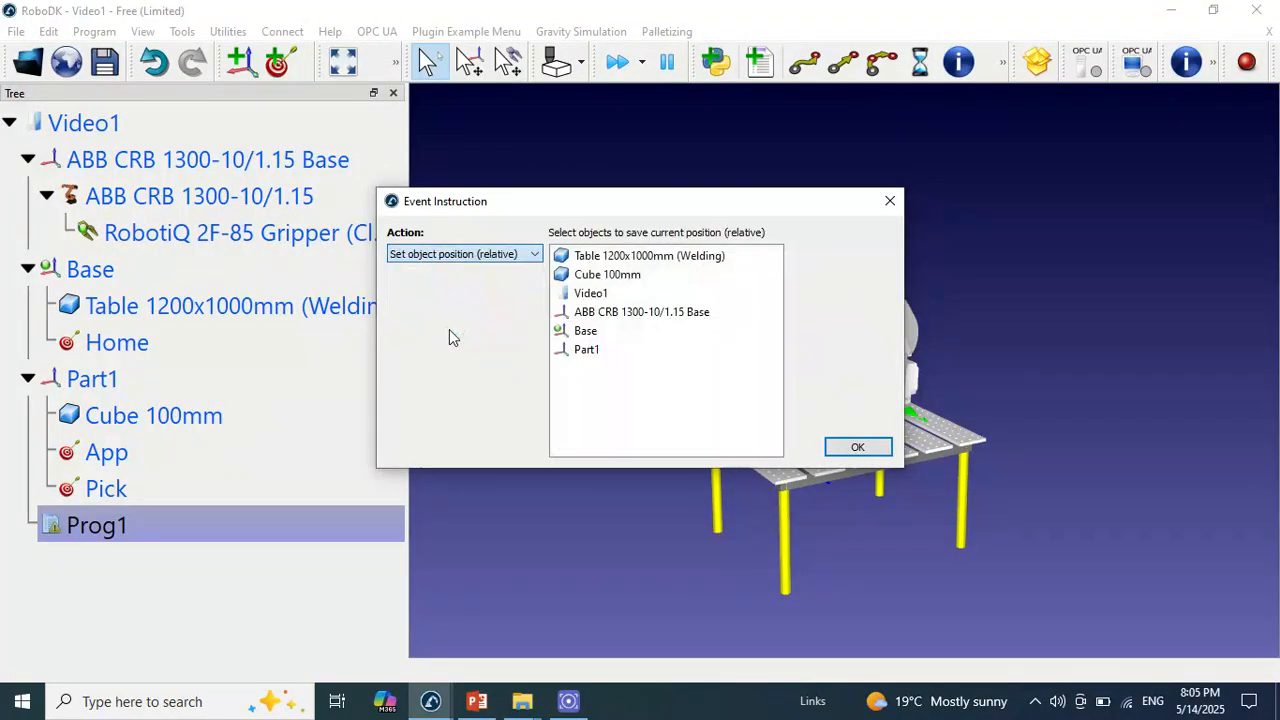
pyautogui.click(610, 257)
pyautogui.click(609, 274)
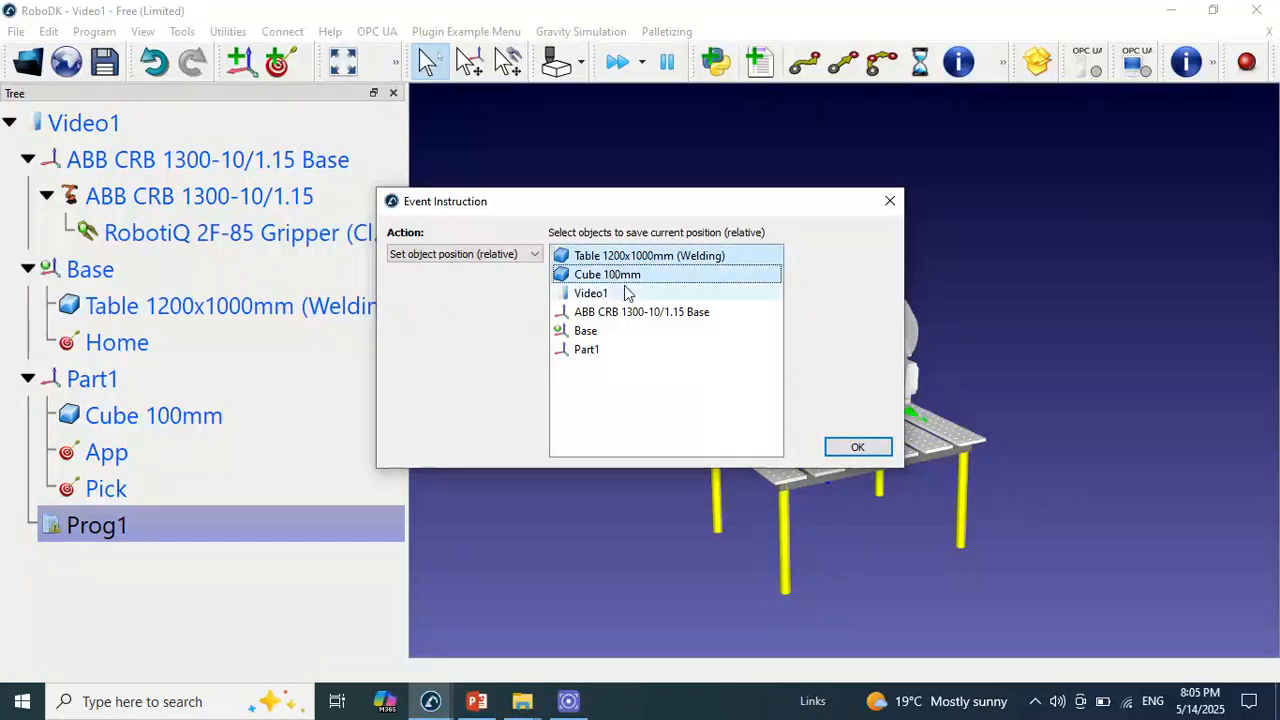
pyautogui.click(855, 446)
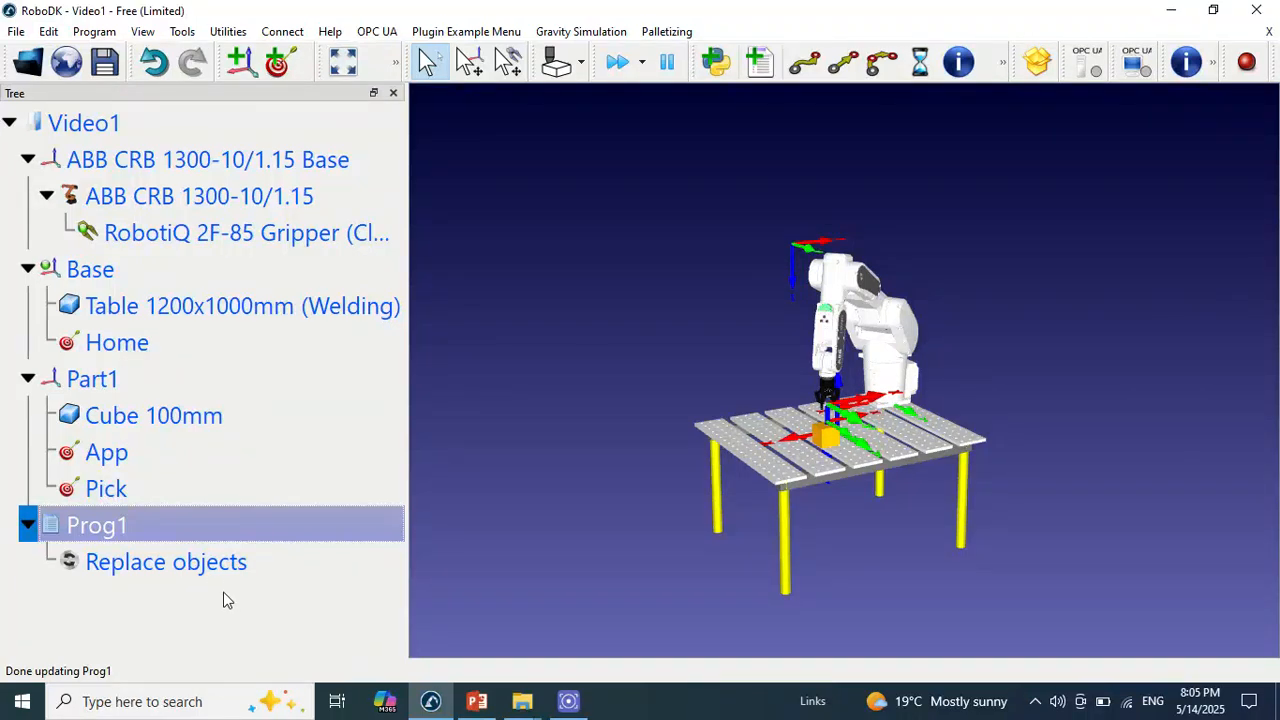
# Set the cube's Z position relative to Part1 to 100 mm and run Prog1 to test the position reset
pyautogui.click(826, 441)
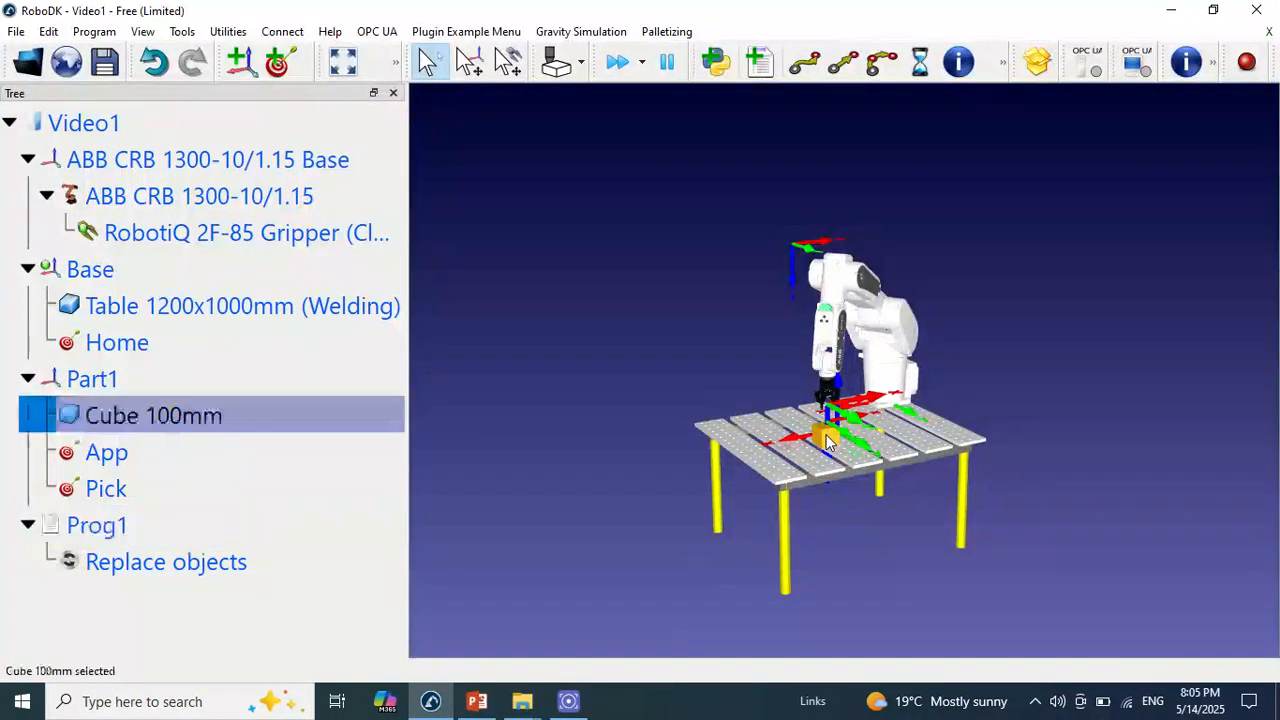
pyautogui.doubleClick(827, 441)
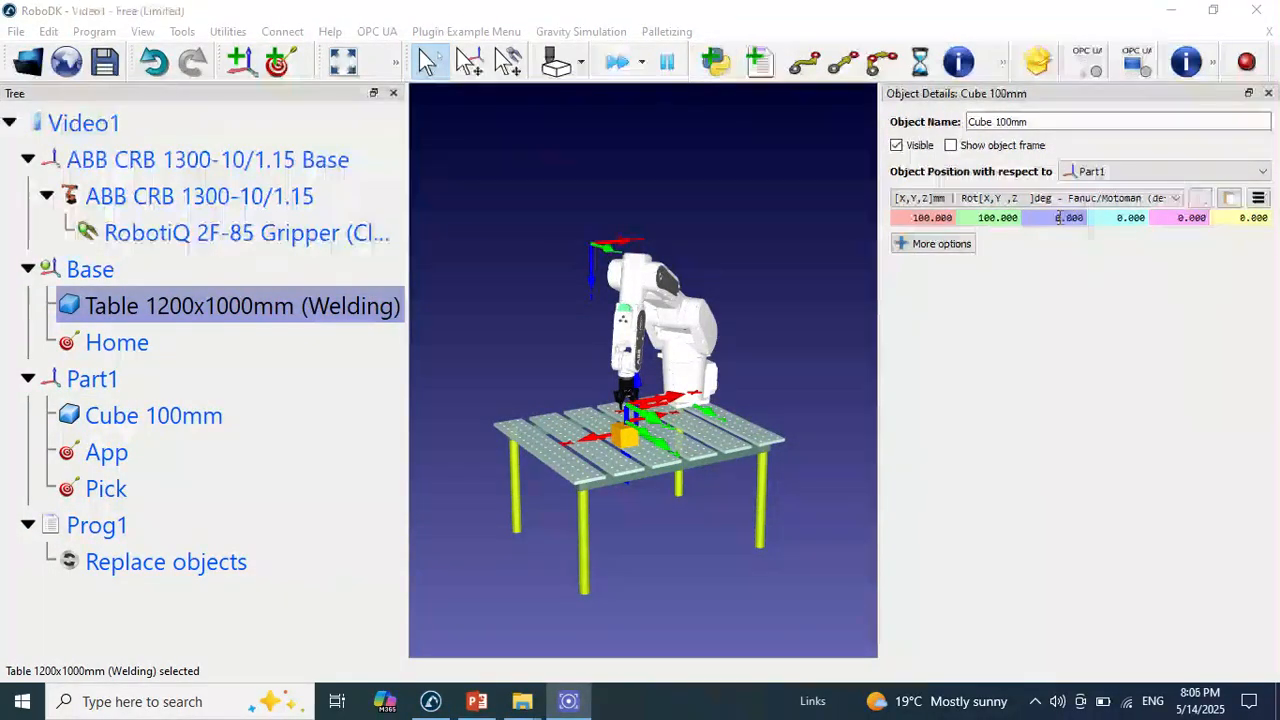
pyautogui.click(1063, 262)
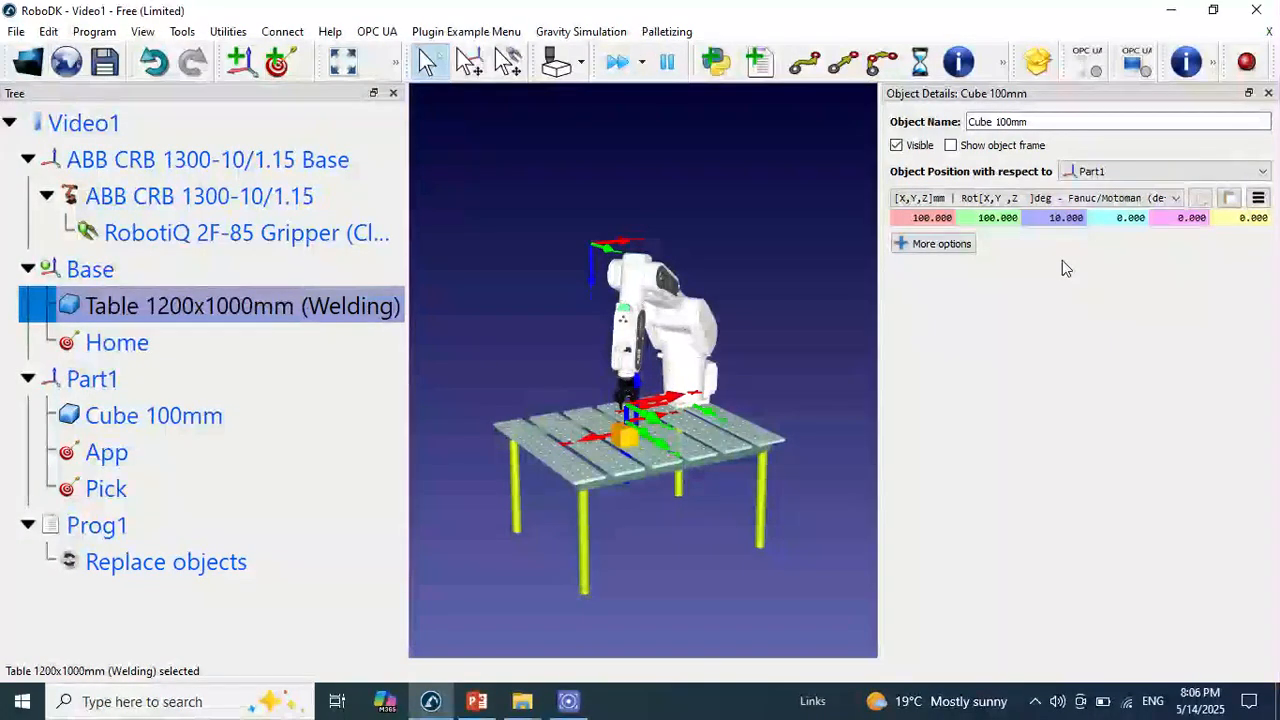
pyautogui.write('0')
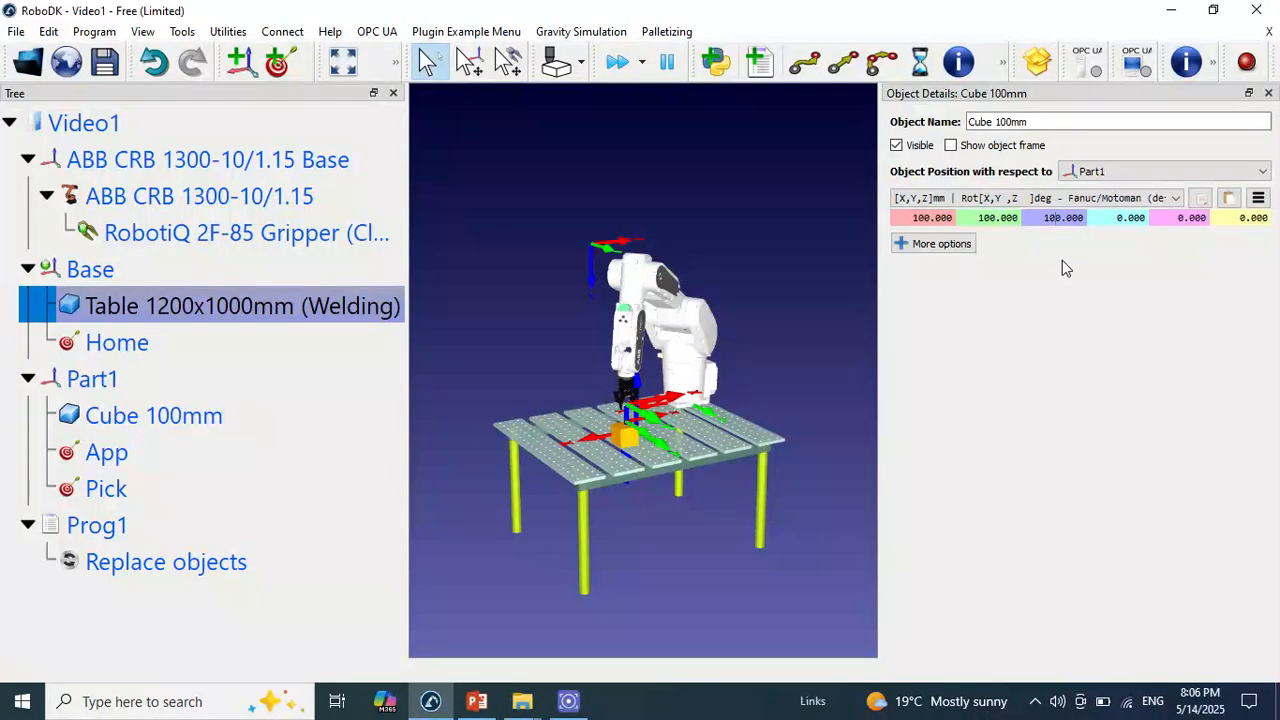
pyautogui.click(693, 525)
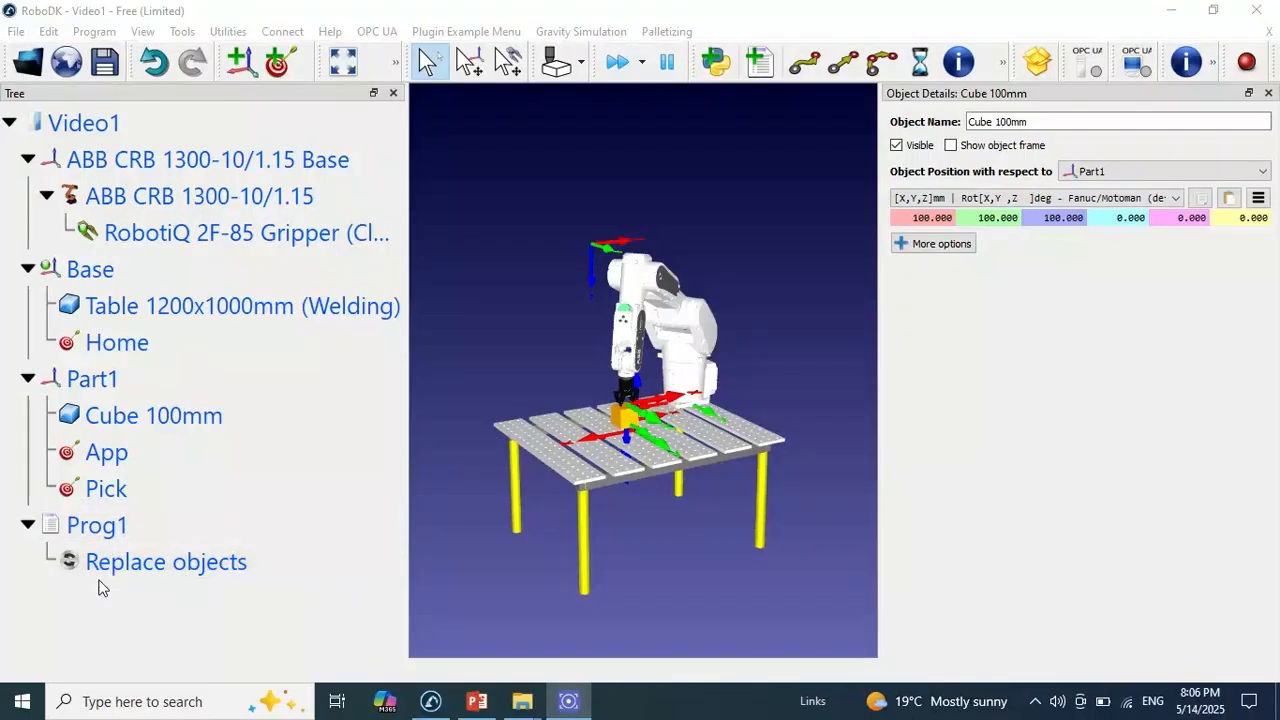
pyautogui.doubleClick(134, 531)
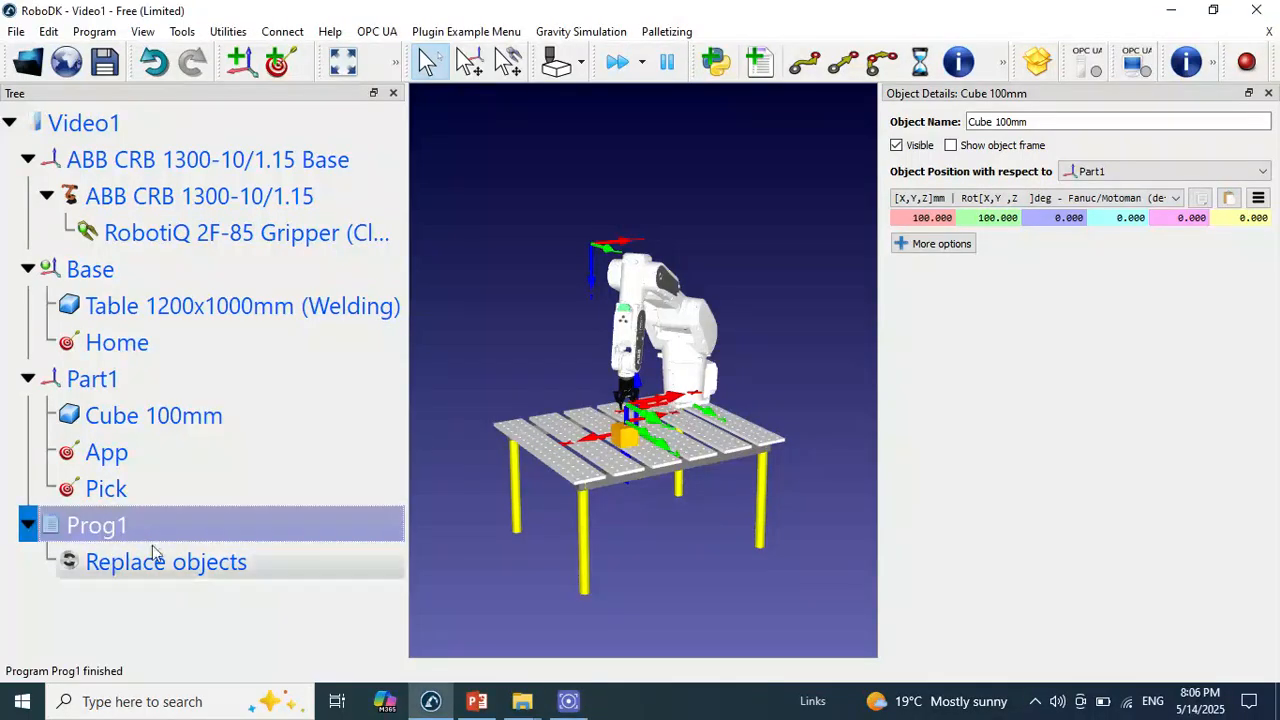
# Set the cube's X position relative to Part1 to 500 mm and run Prog1 to test the reset again
pyautogui.click(627, 436)
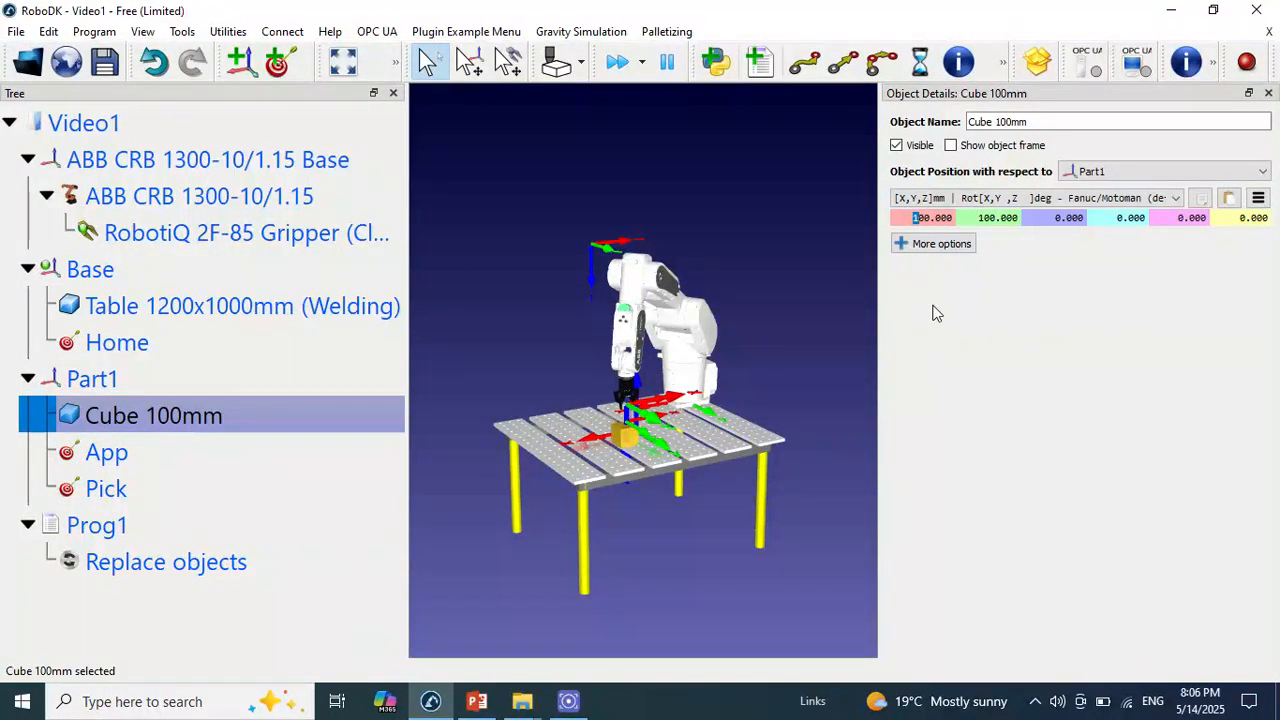
pyautogui.write('5')
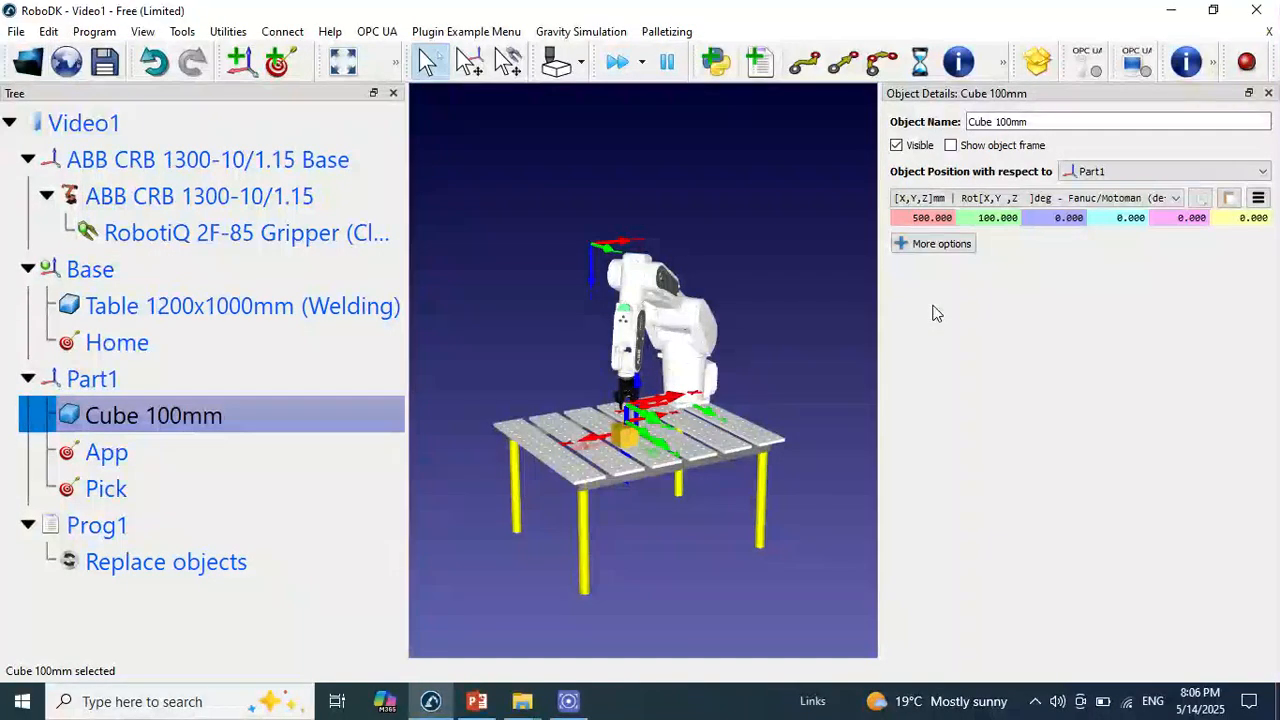
pyautogui.press('Return')
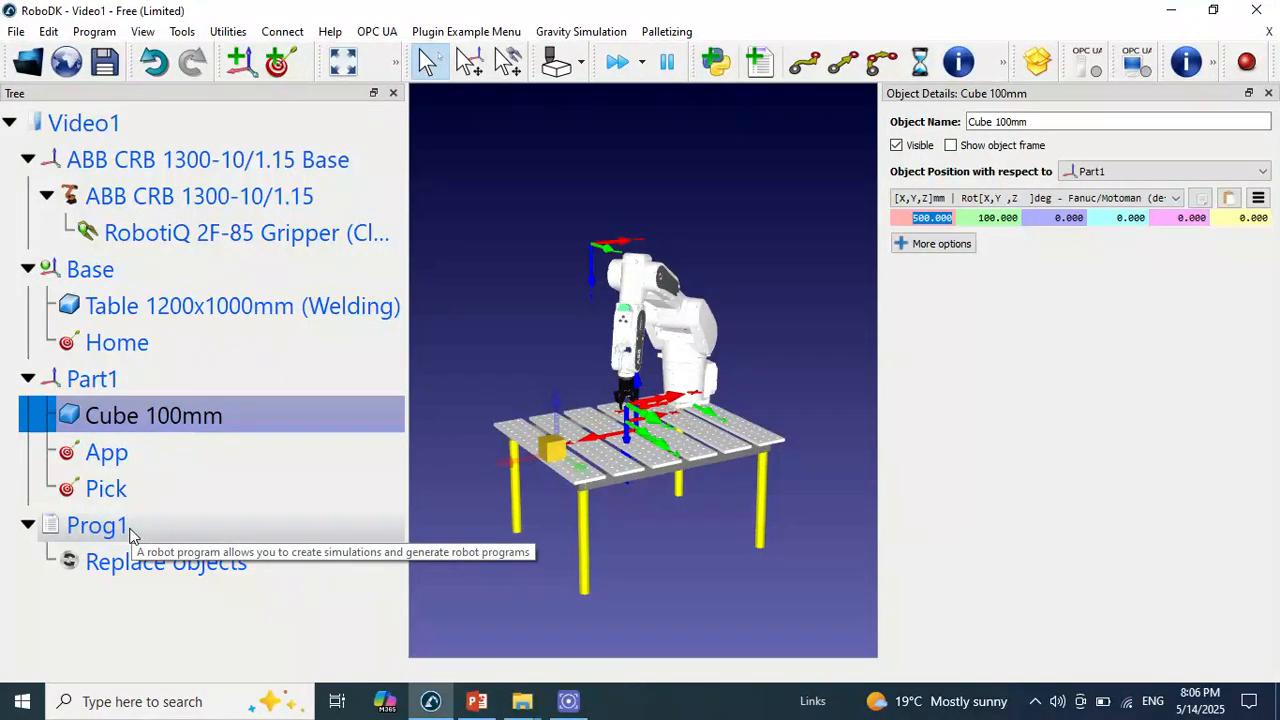
pyautogui.doubleClick(130, 535)
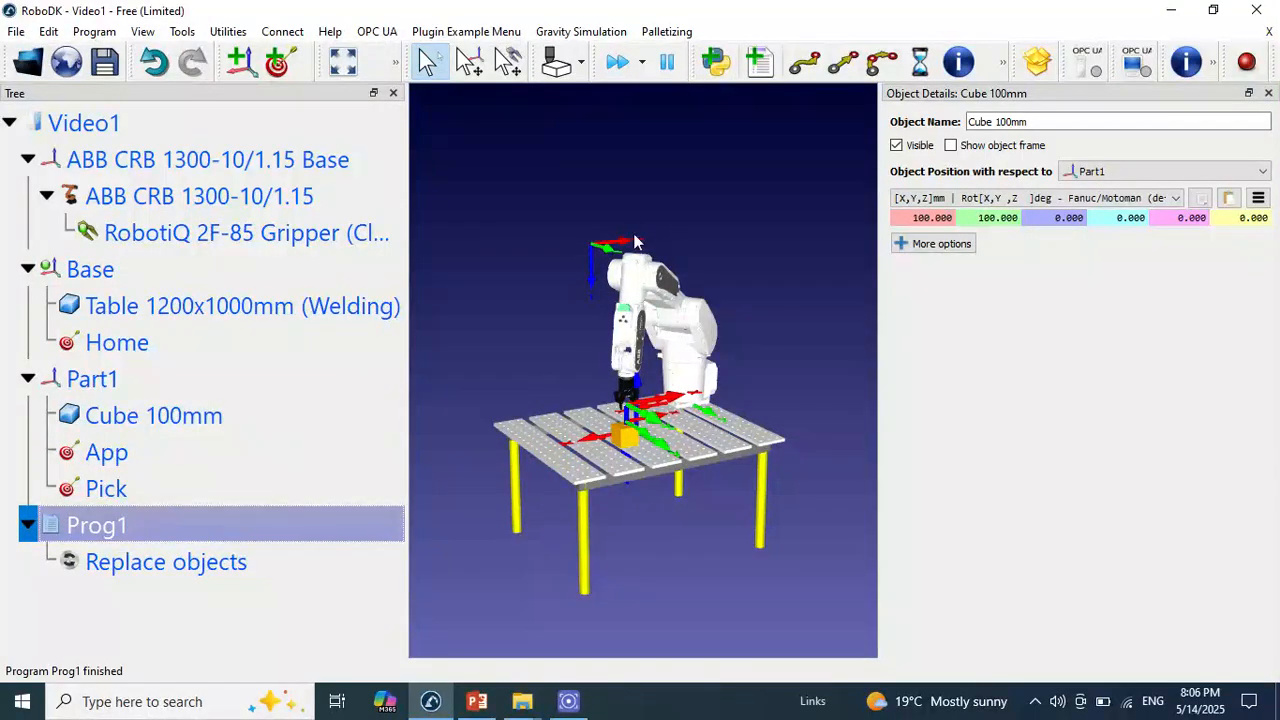
pyautogui.press('Escape')
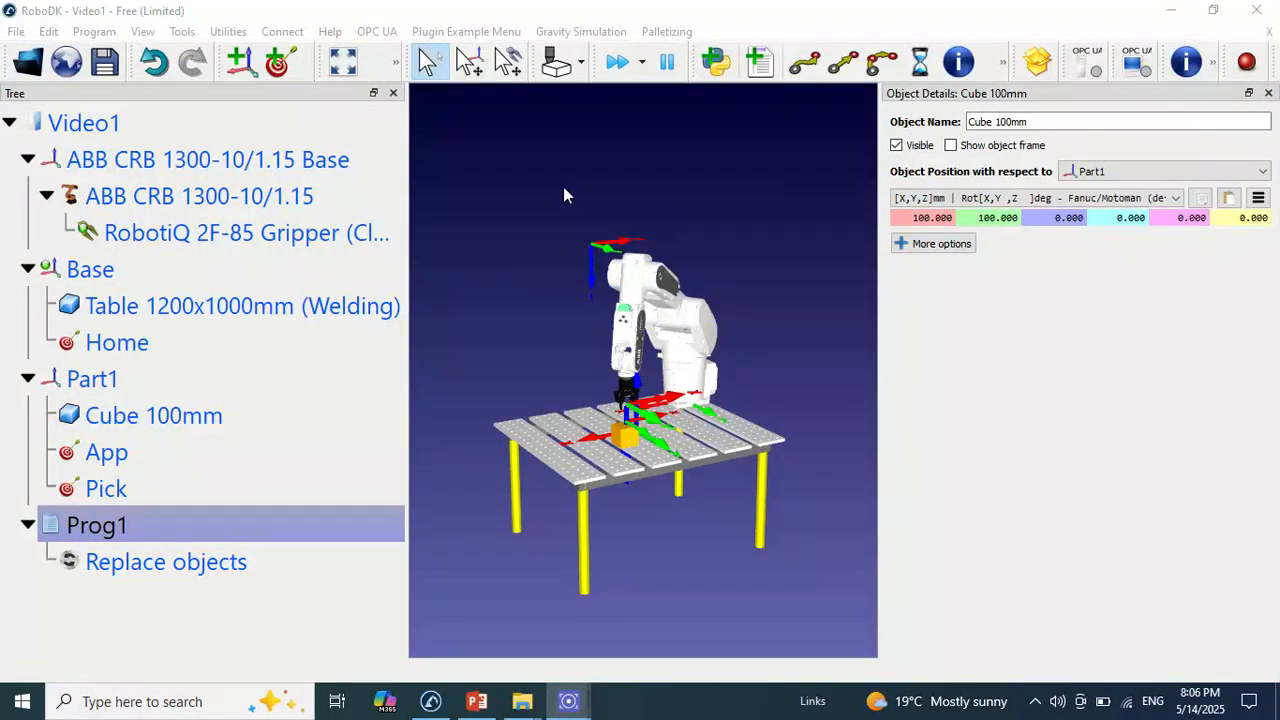
# Create a second robot program, send the robot to Home and add a joint move to Home using the Base frame
pyautogui.click(760, 68)
pyautogui.click(150, 600)
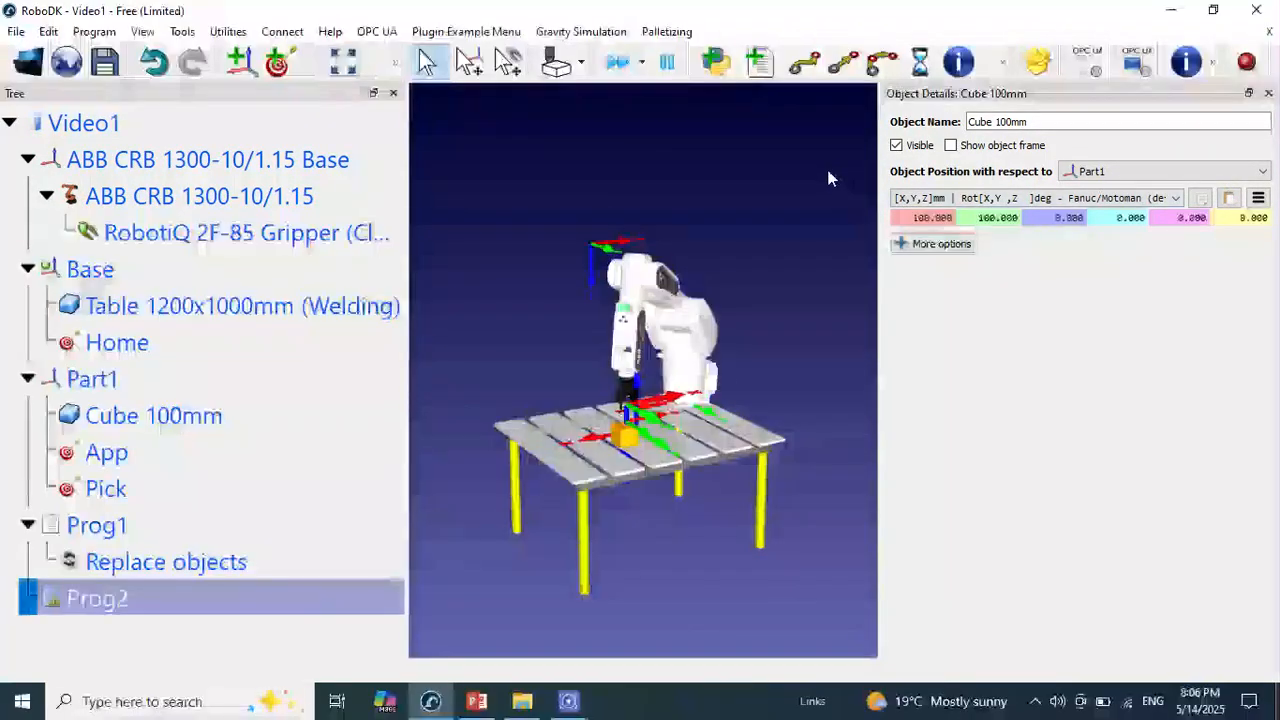
pyautogui.doubleClick(117, 344)
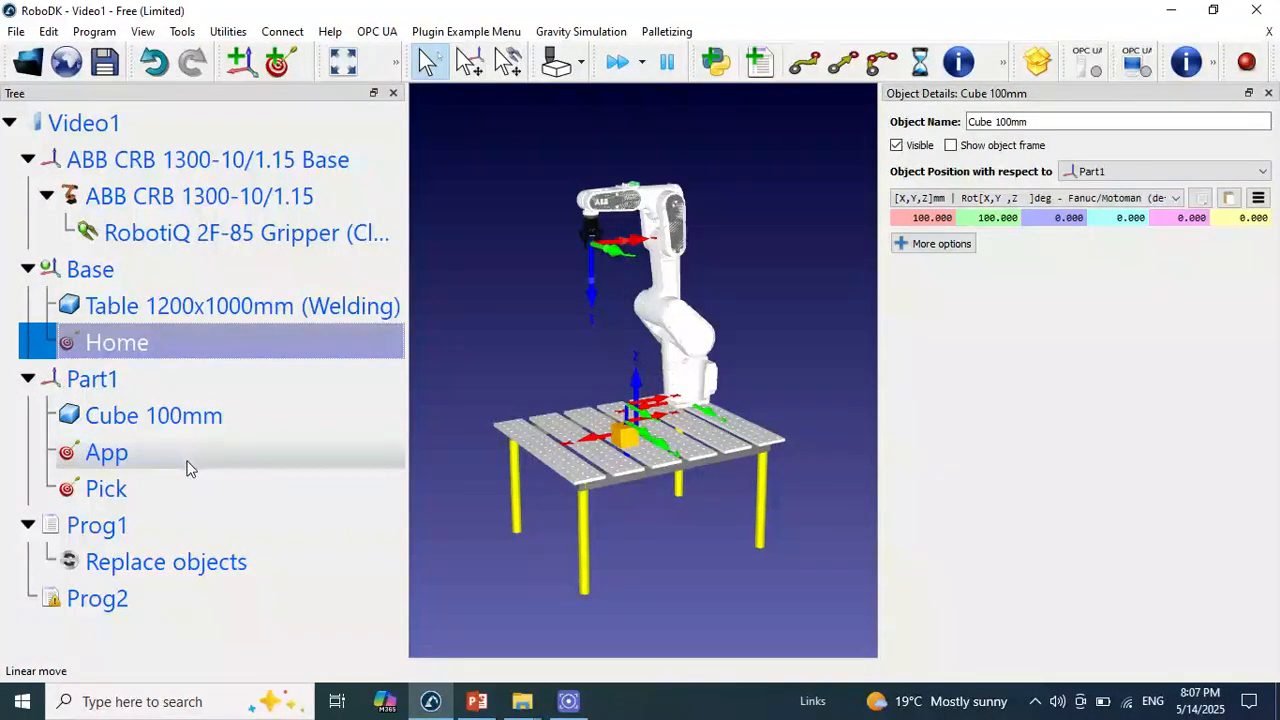
pyautogui.click(147, 277)
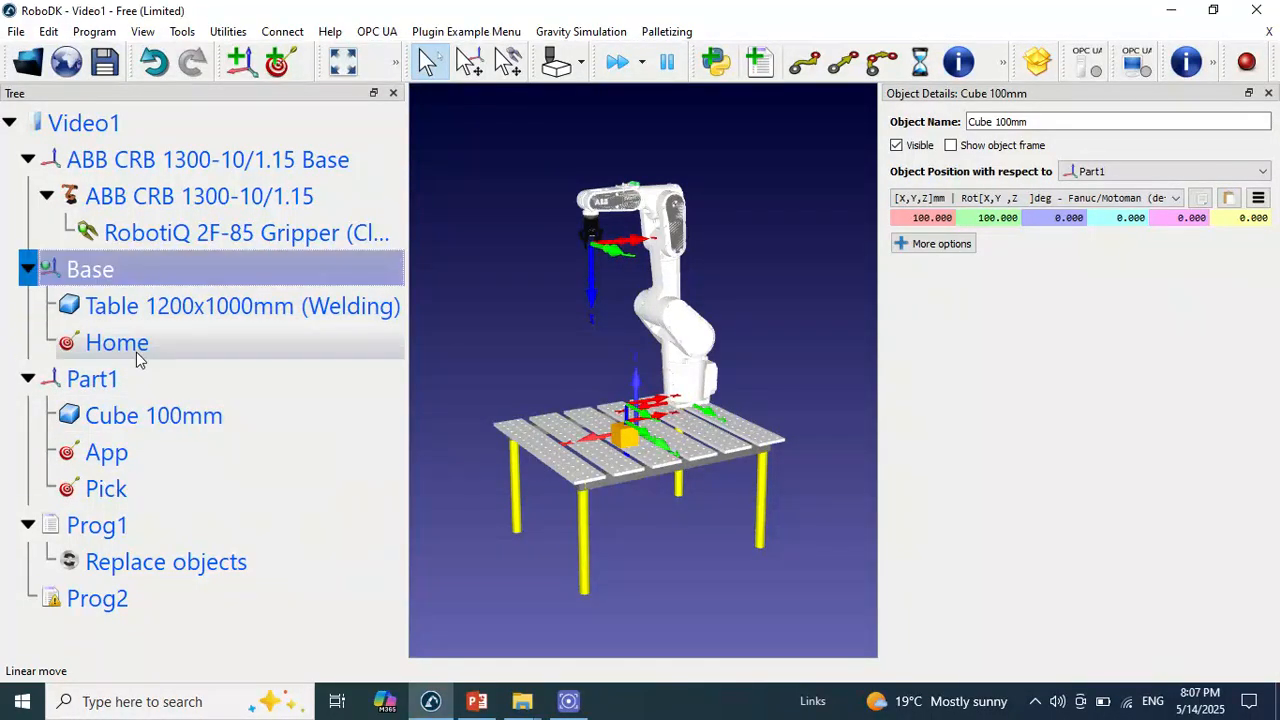
pyautogui.keyDown('ctrl'); pyautogui.click(136, 352); pyautogui.keyUp('ctrl')
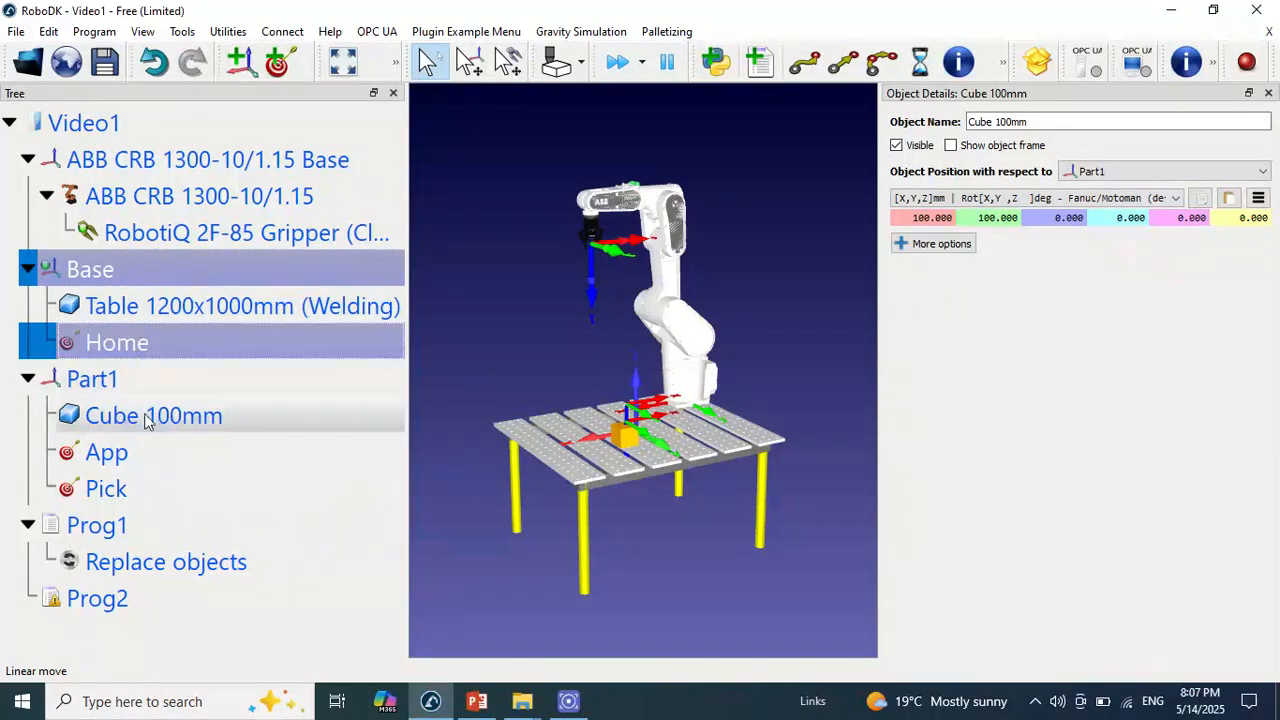
pyautogui.keyDown('ctrl'); pyautogui.click(115, 598); pyautogui.keyUp('ctrl')
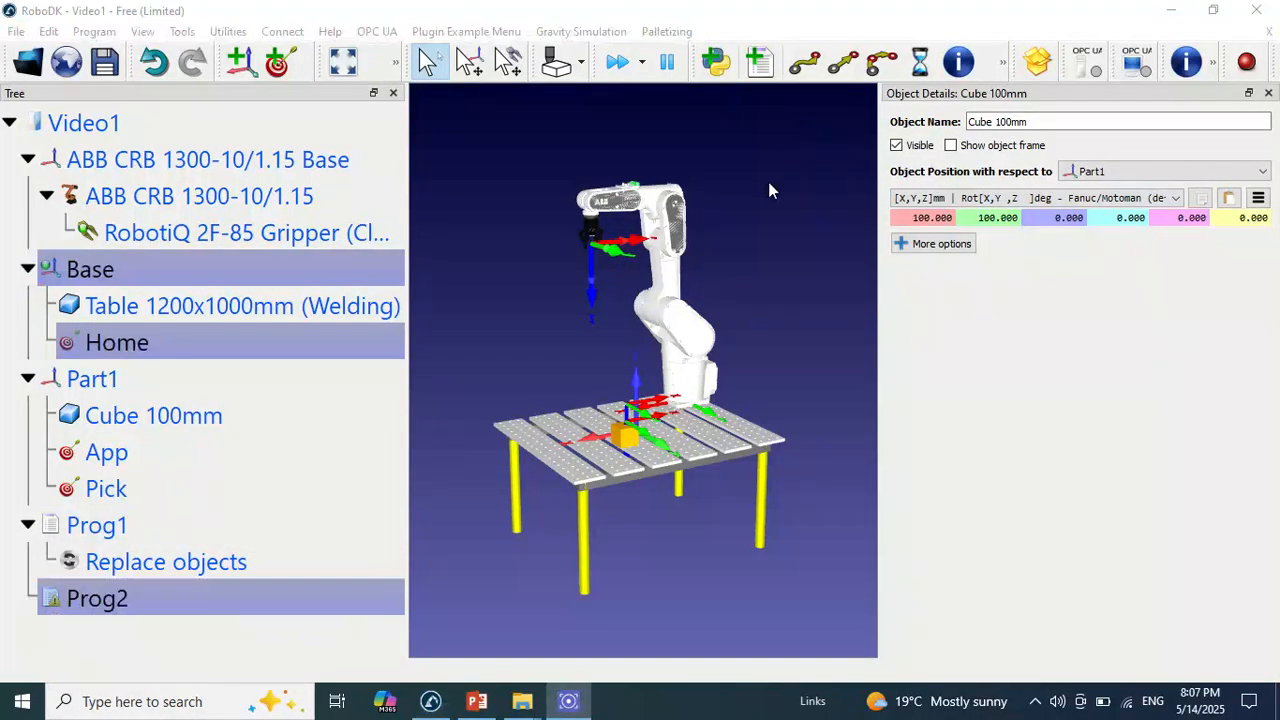
pyautogui.click(806, 62)
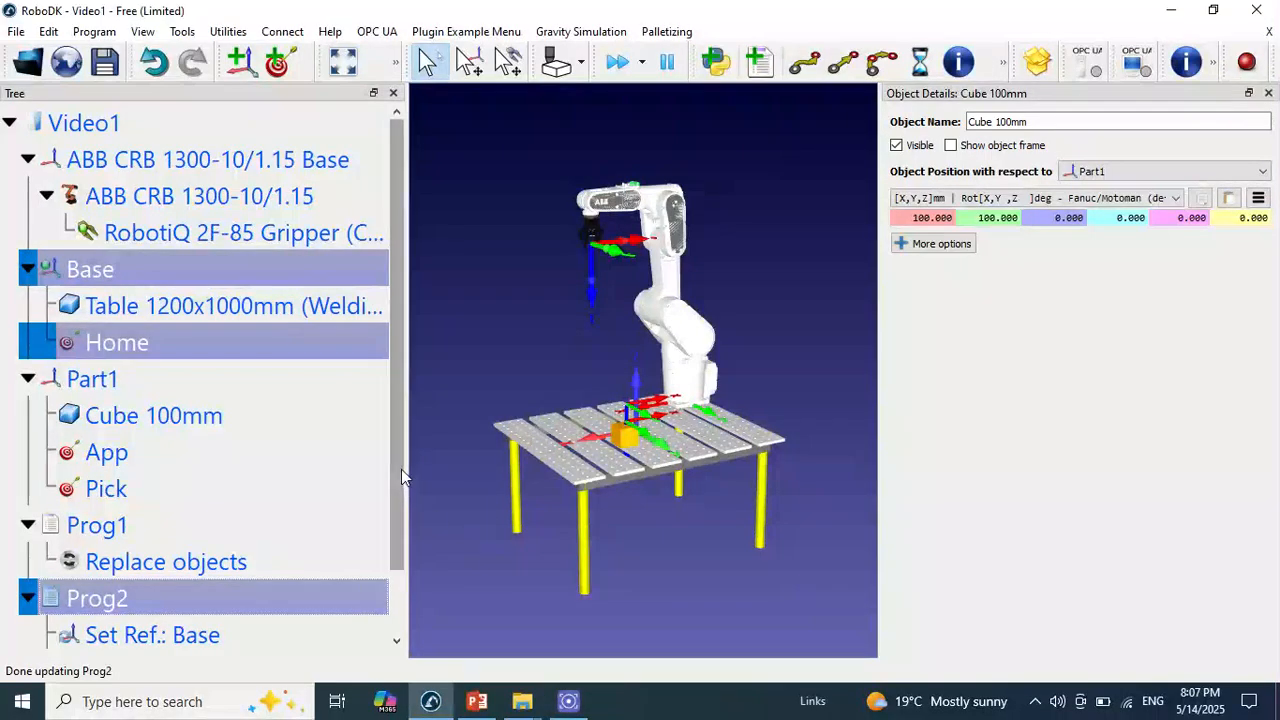
# Move the robot to the App target and add a joint move to App in Prog2
pyautogui.scroll(-1, 394, 458)
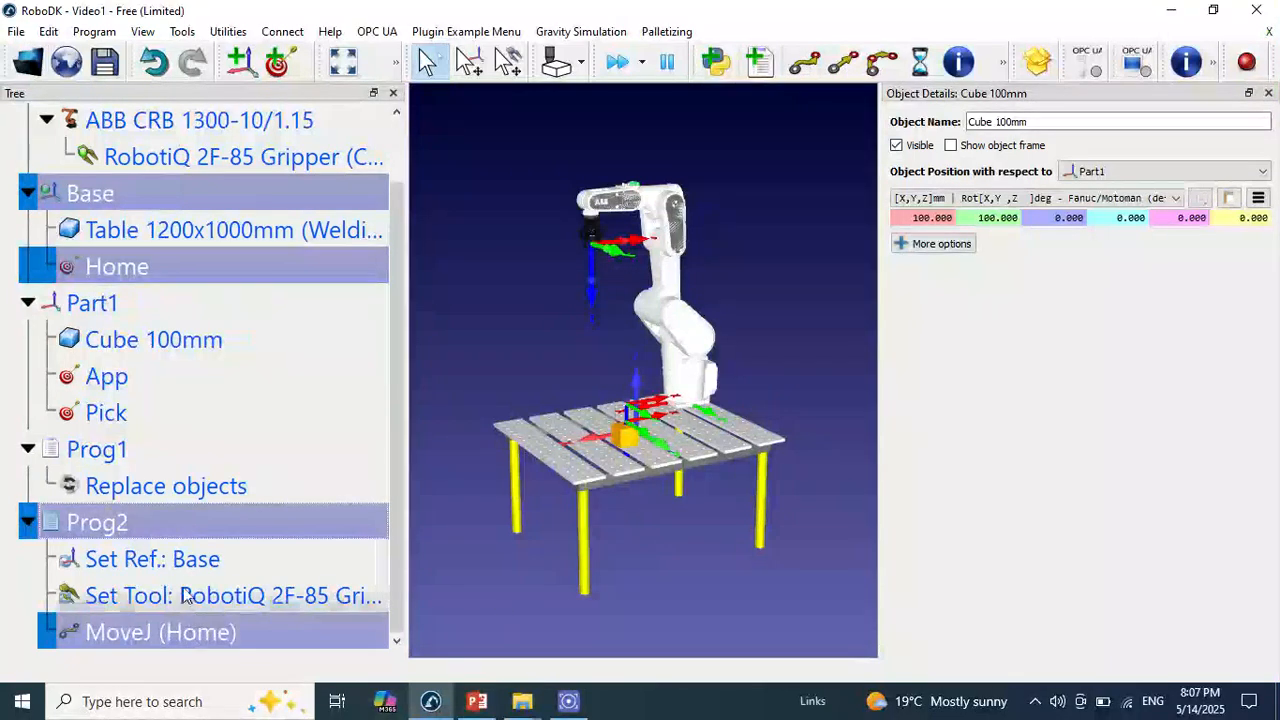
pyautogui.click(161, 520)
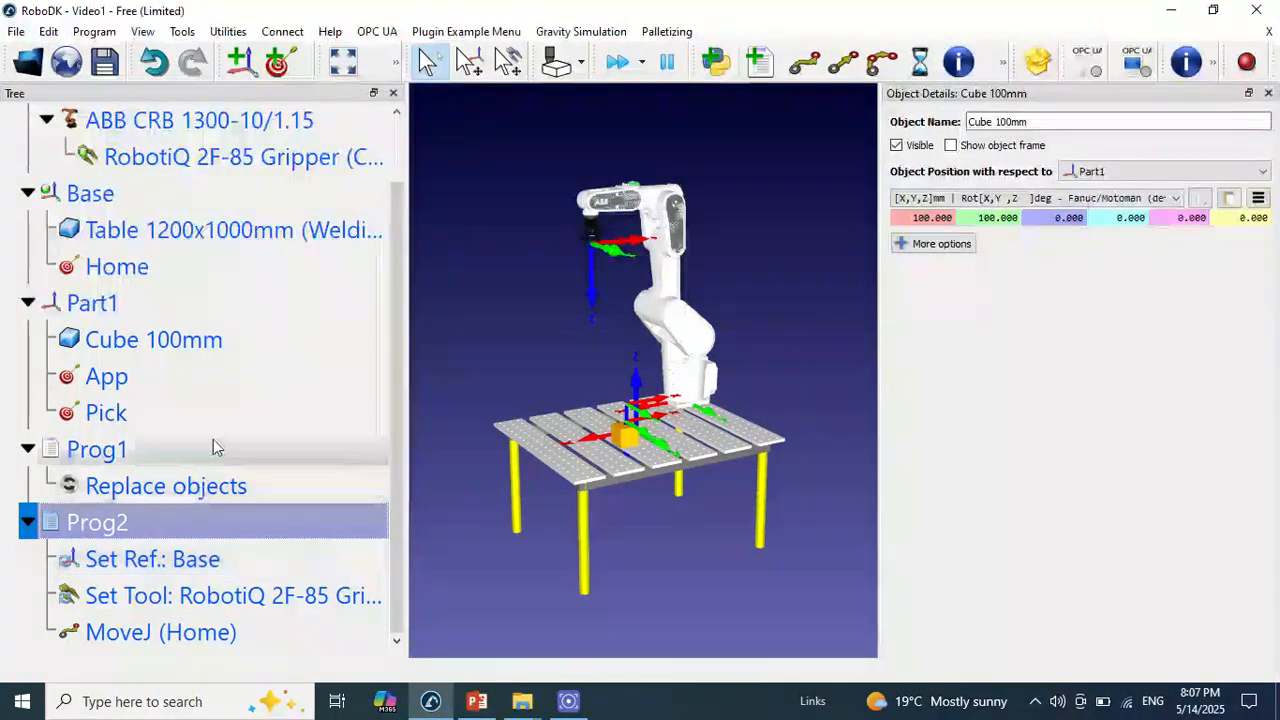
pyautogui.doubleClick(135, 378)
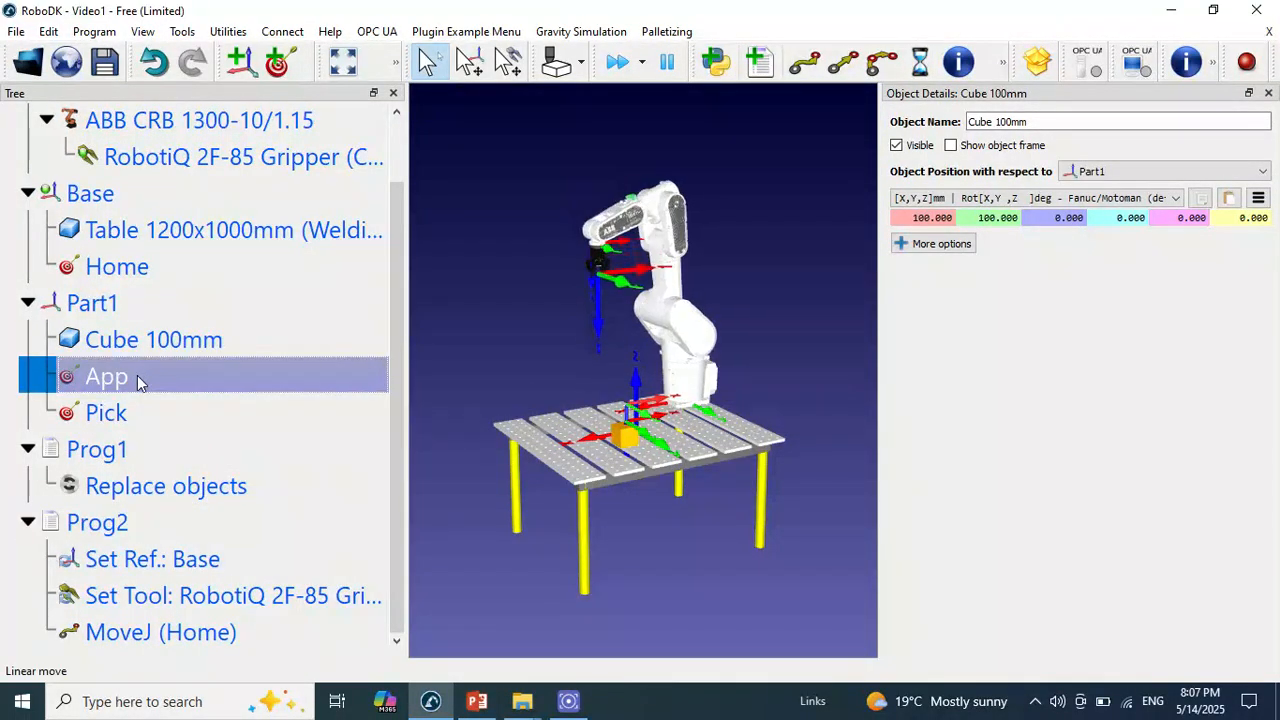
pyautogui.click(805, 84)
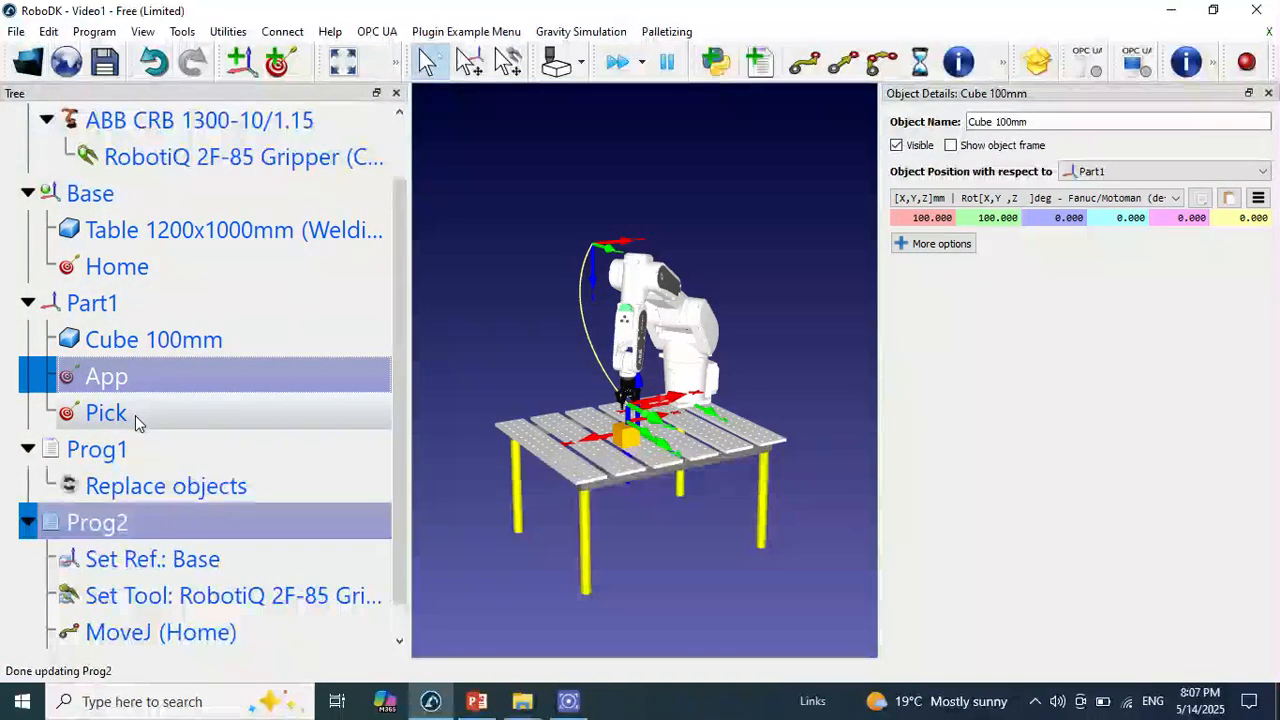
# Move the robot to the Pick target and add a linear move to Pick in Prog2
pyautogui.click(135, 415)
pyautogui.scroll(-1, 395, 421)
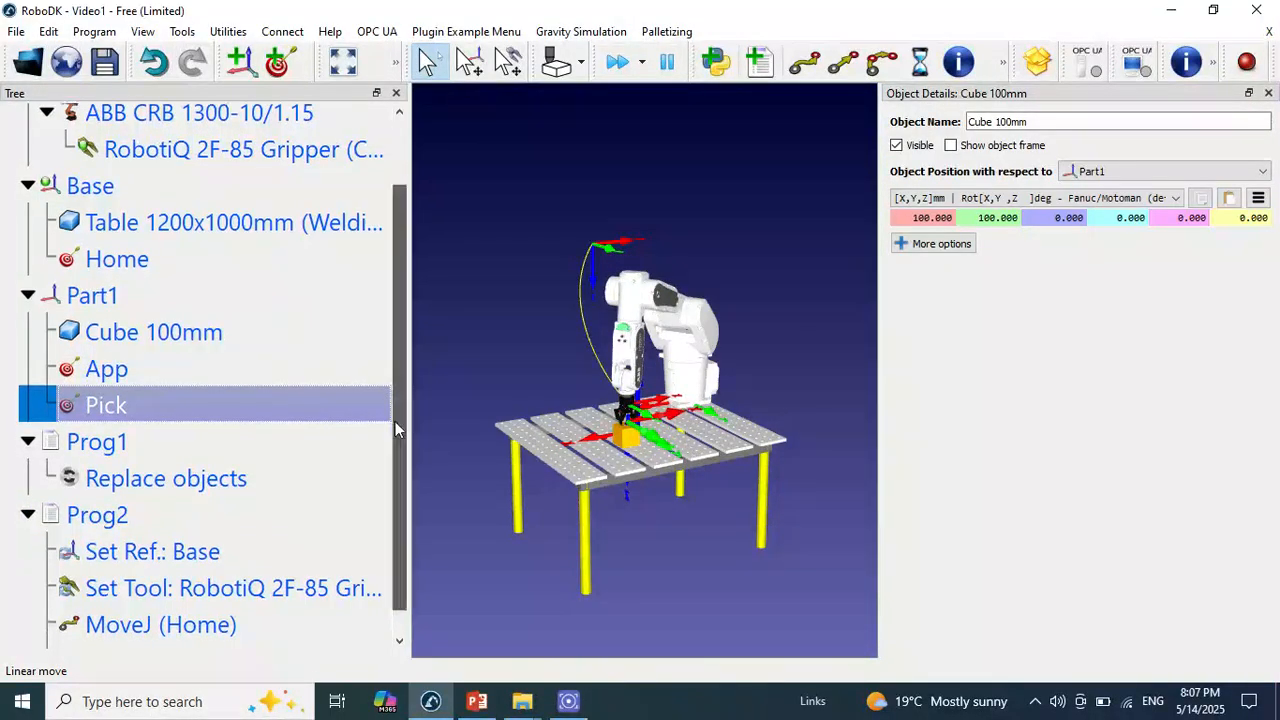
pyautogui.scroll(-1, 397, 450)
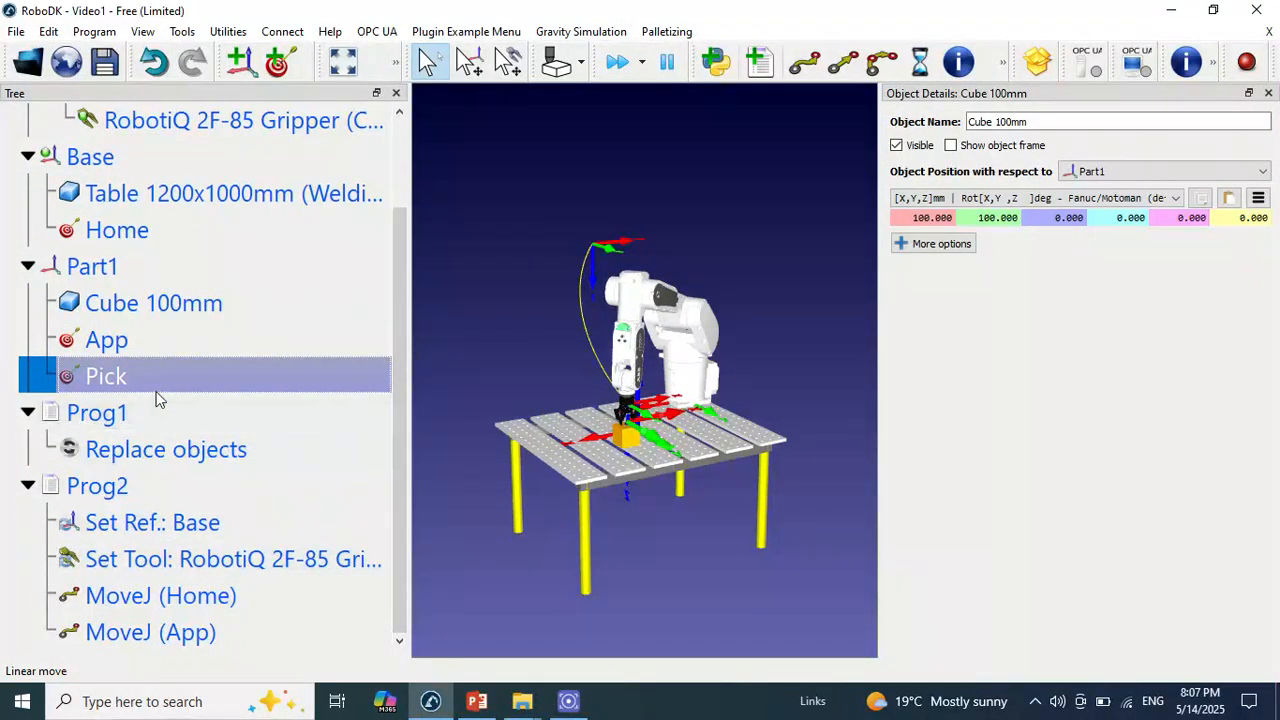
pyautogui.click(838, 68)
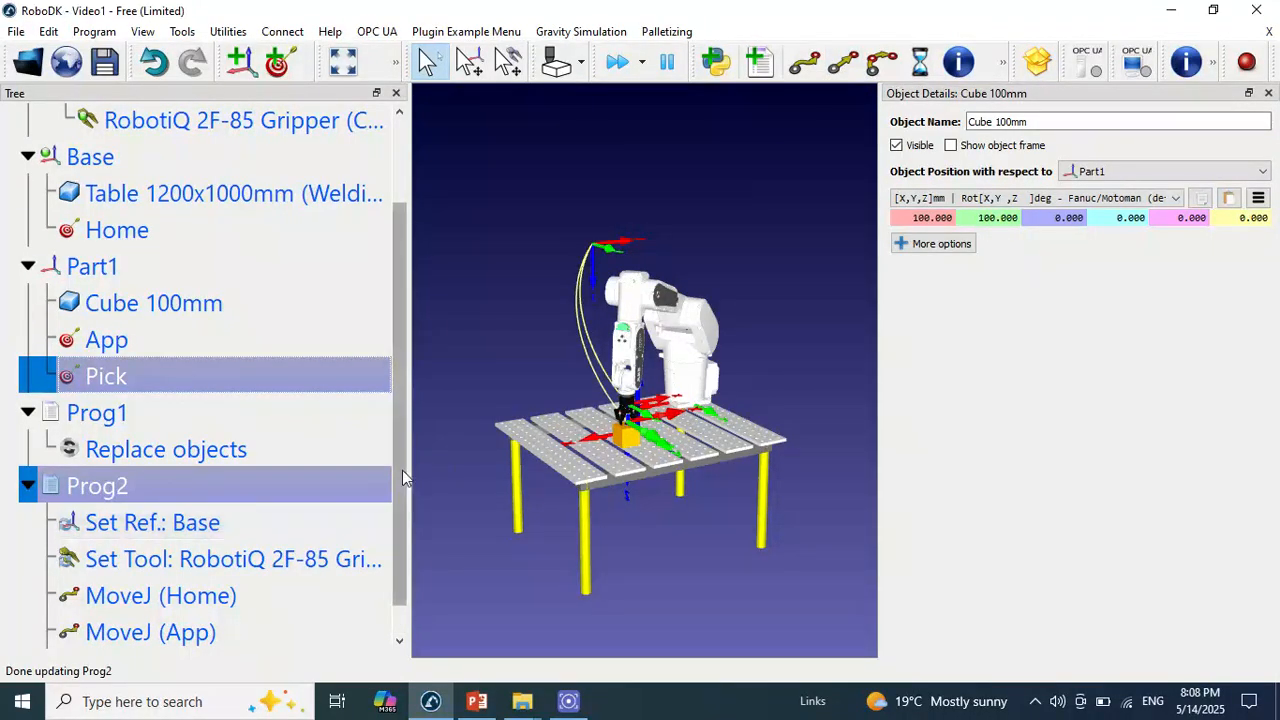
pyautogui.scroll(-1, 401, 479)
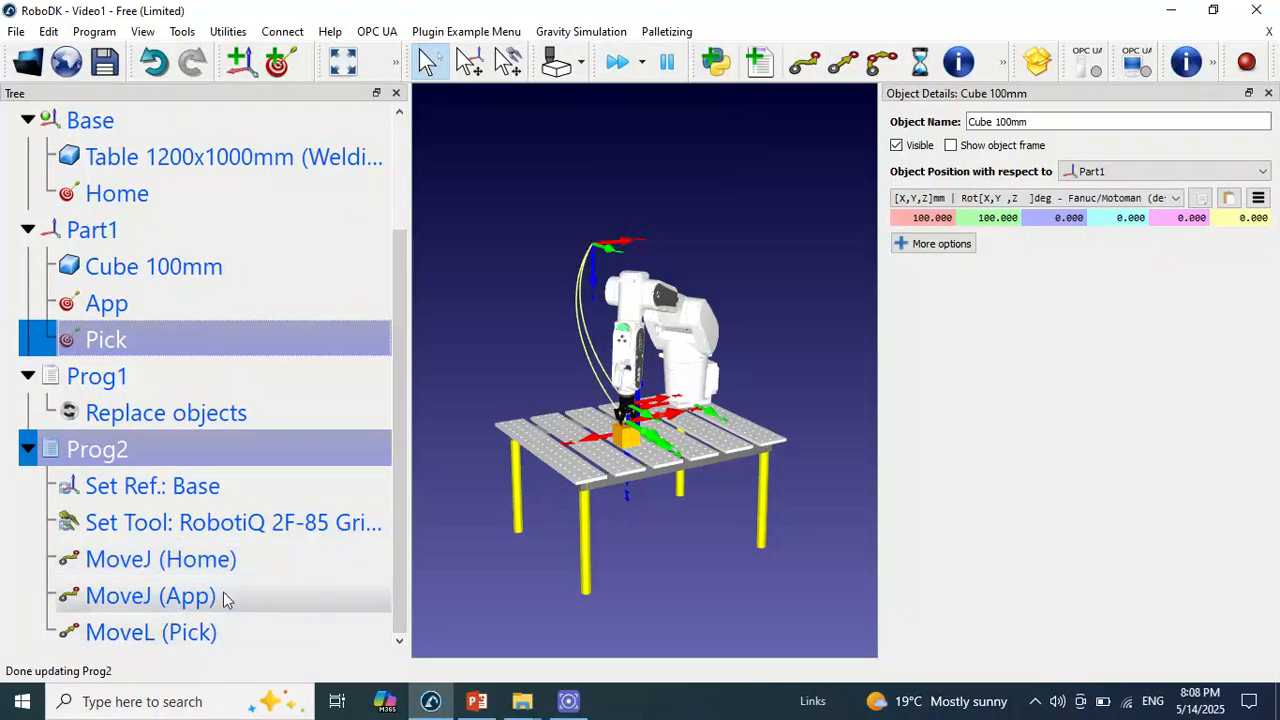
# Add a simulation event after the linear move to Pick that attaches the closest object to the RobotiQ 2F-85 Gripper (Closed)
pyautogui.click(236, 638)
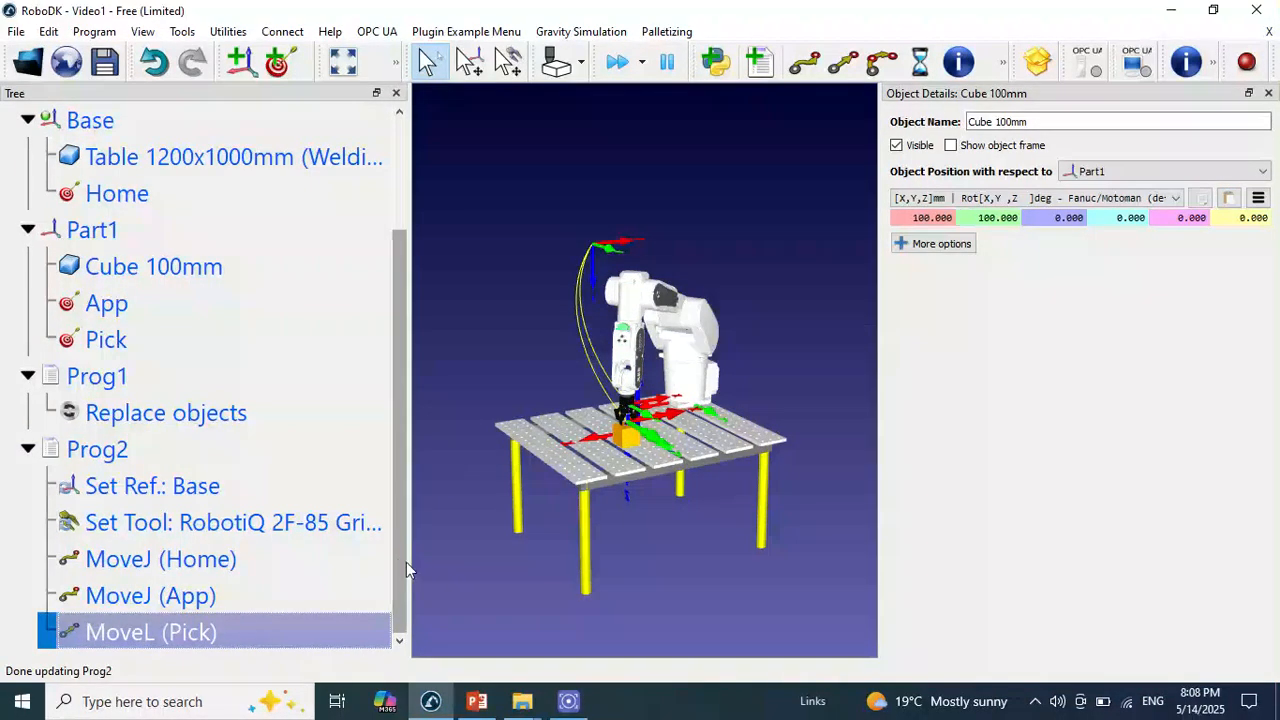
pyautogui.click(330, 632)
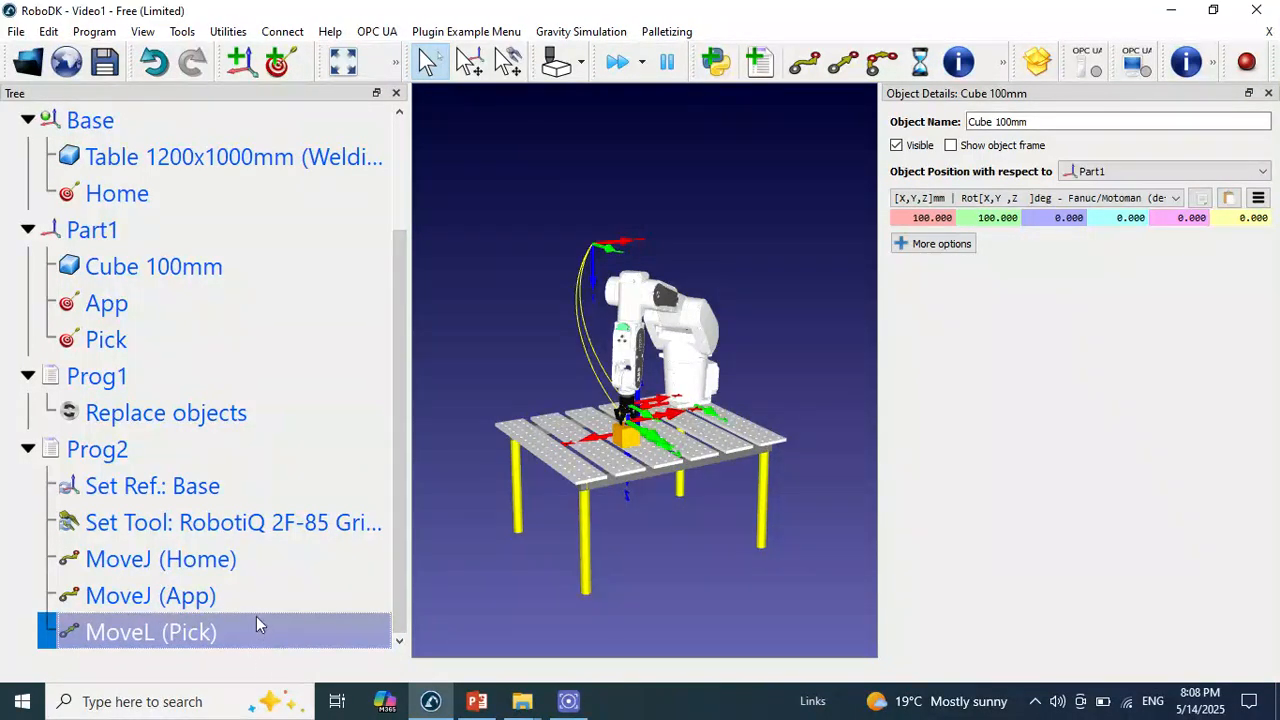
pyautogui.rightClick(262, 630)
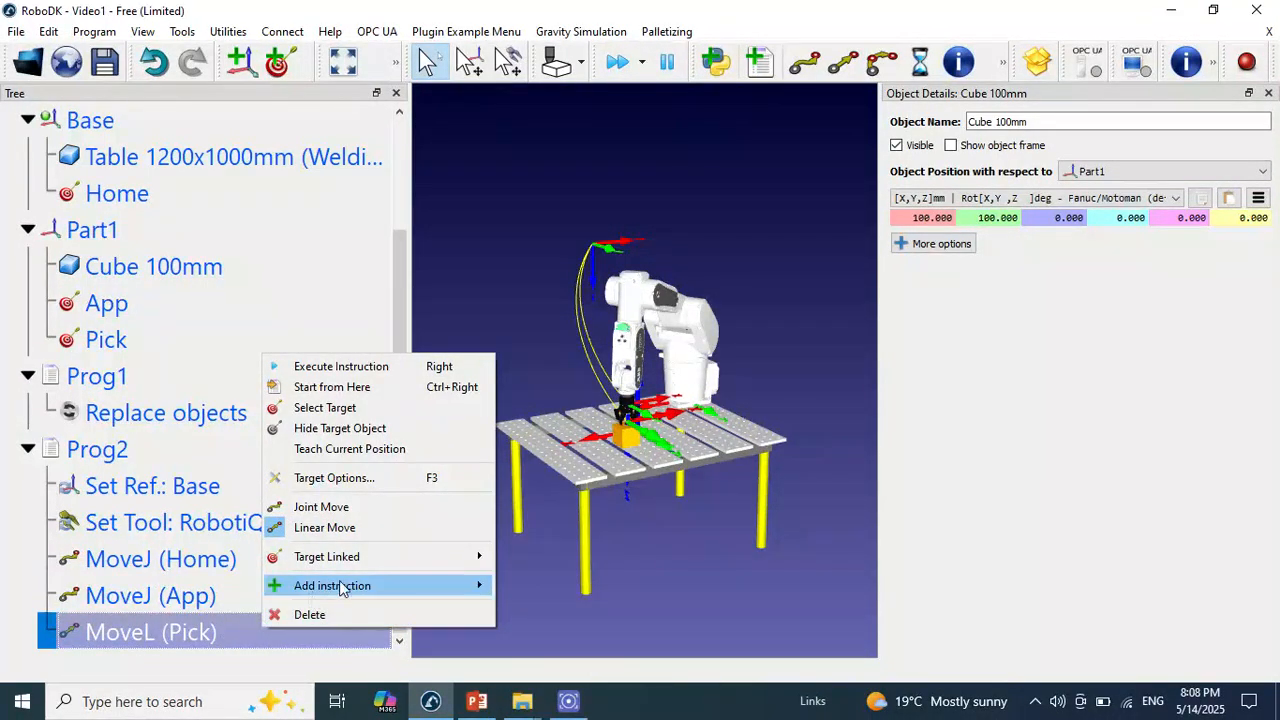
pyautogui.moveTo(340, 586)
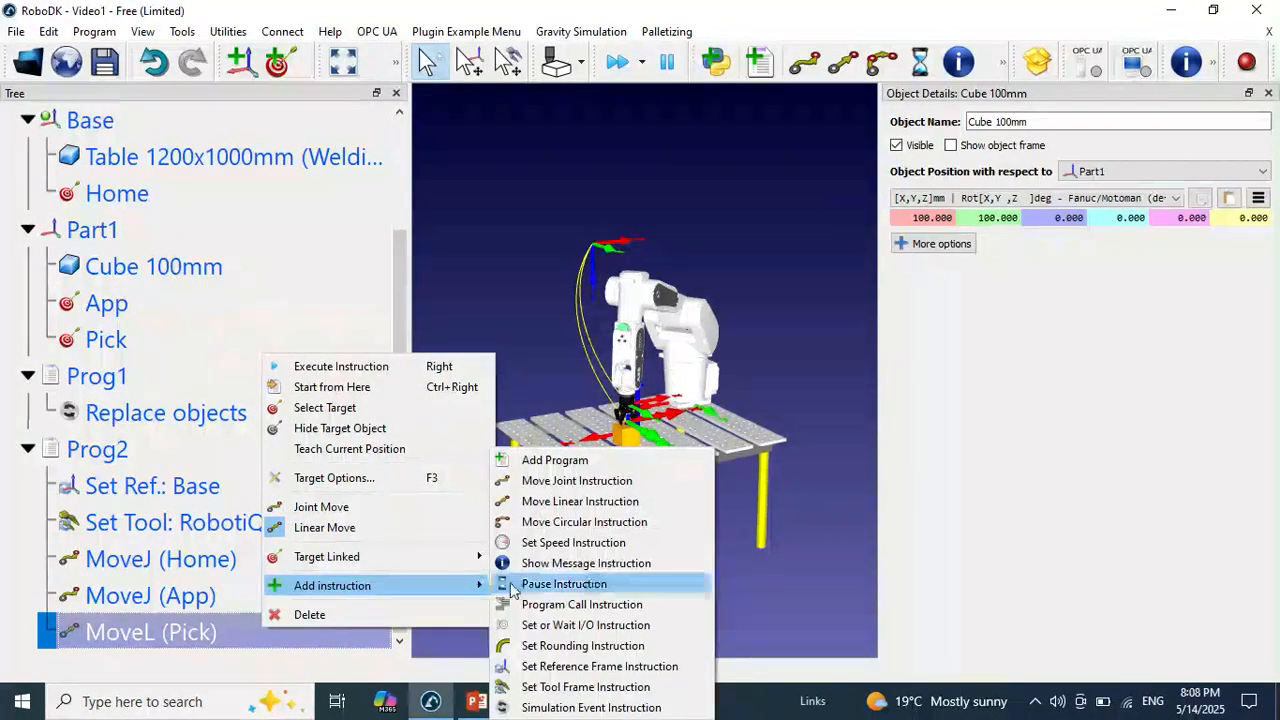
pyautogui.click(590, 707)
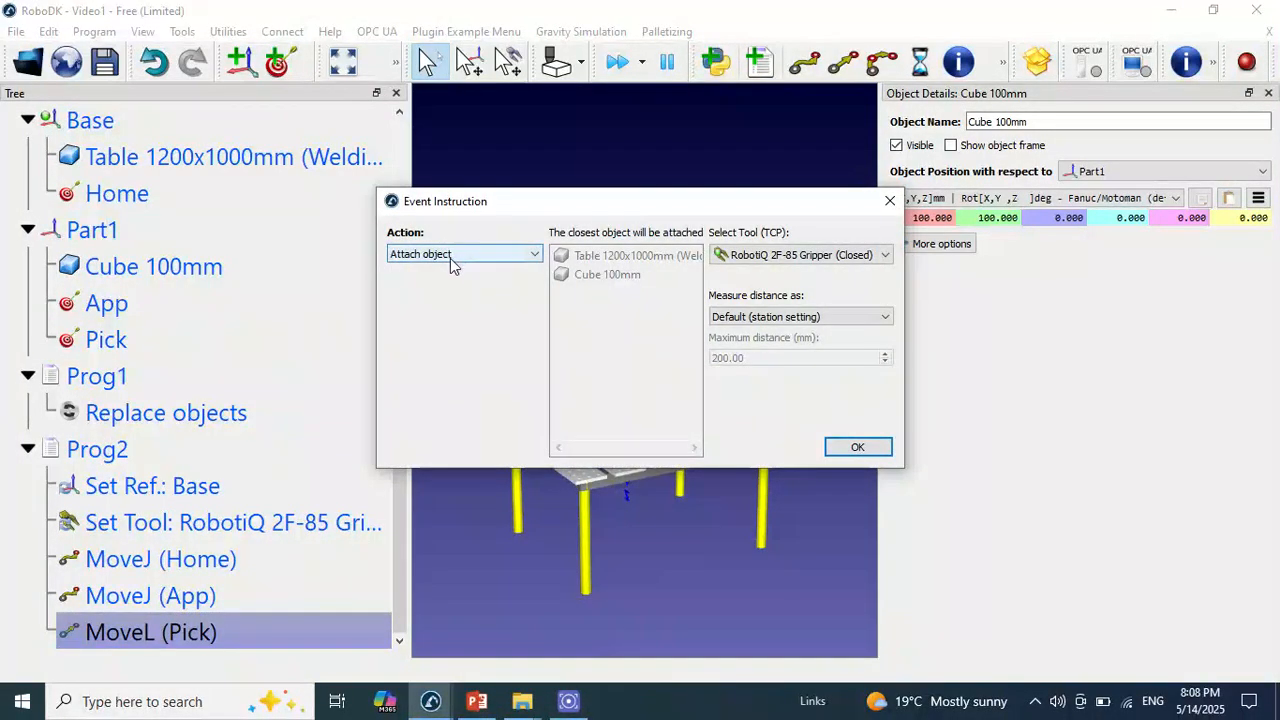
pyautogui.click(855, 447)
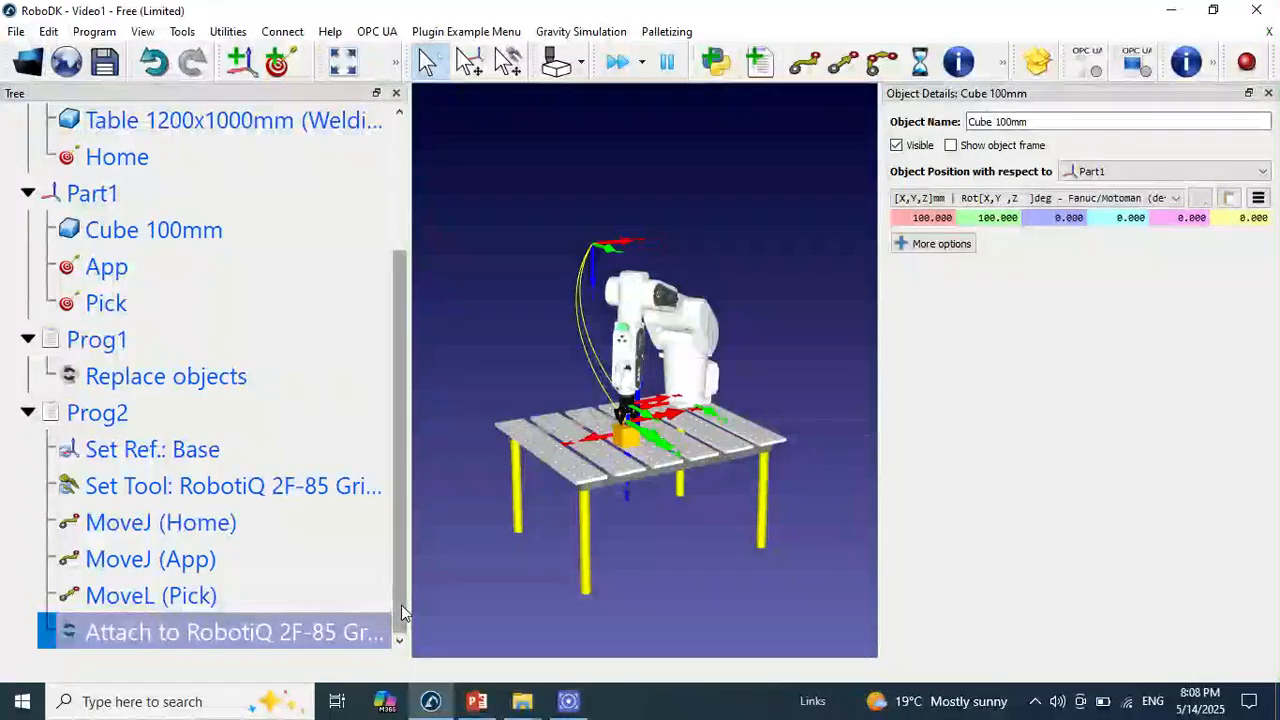
# Return the robot to the App target and add a linear move to App at the end of Prog2
pyautogui.click(95, 266)
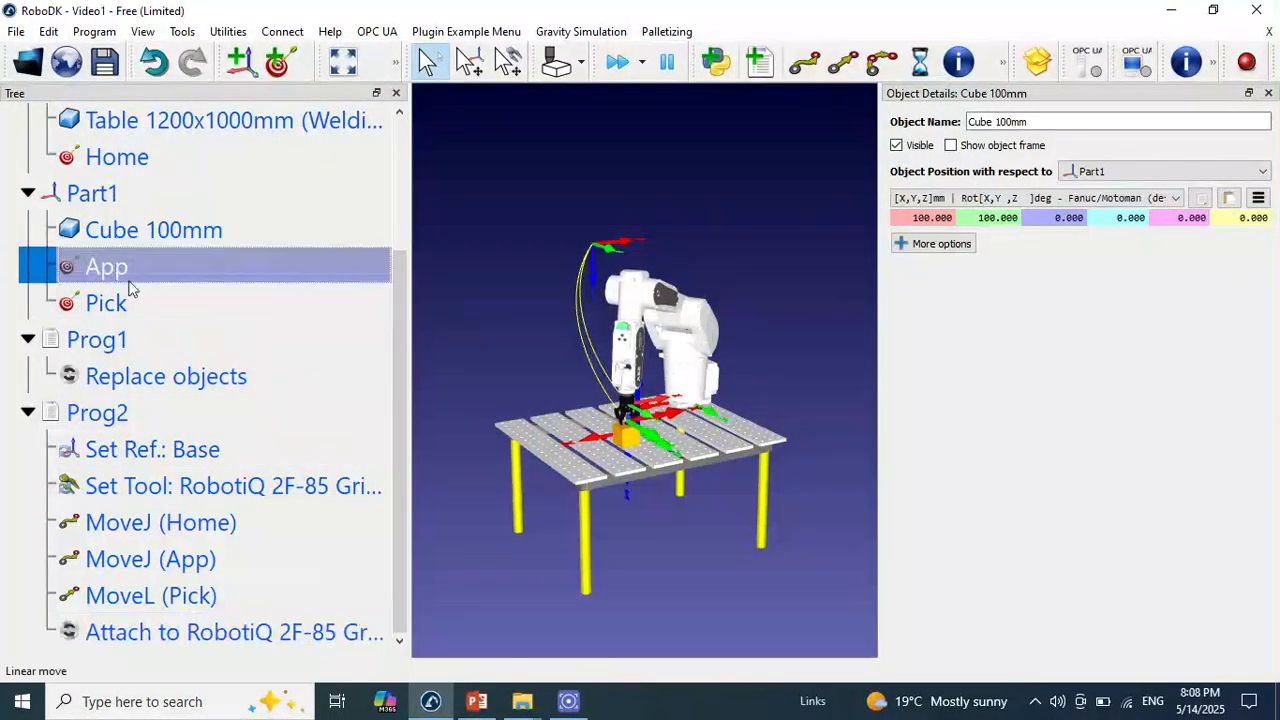
pyautogui.click(835, 72)
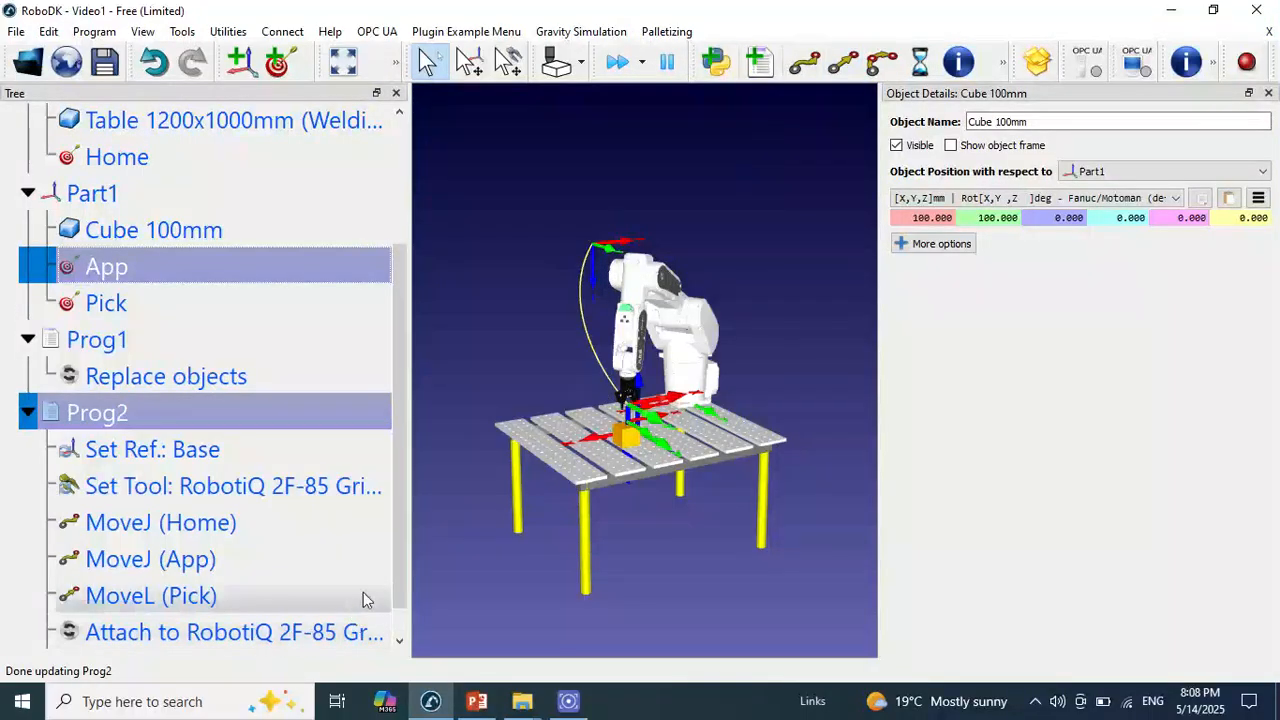
pyautogui.scroll(-1, 402, 564)
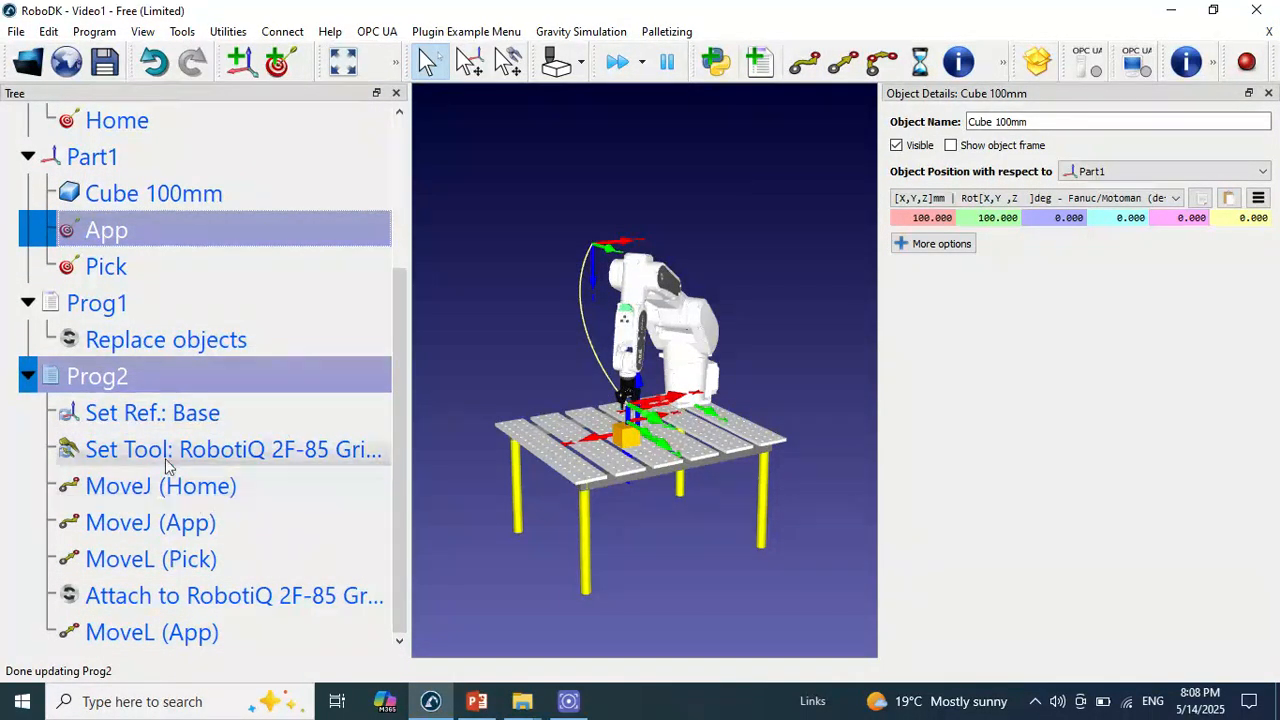
# Test the pick cycle twice by running Prog1 to reset the cube and Prog2 to pick it
pyautogui.click(149, 307)
pyautogui.doubleClick(149, 307)
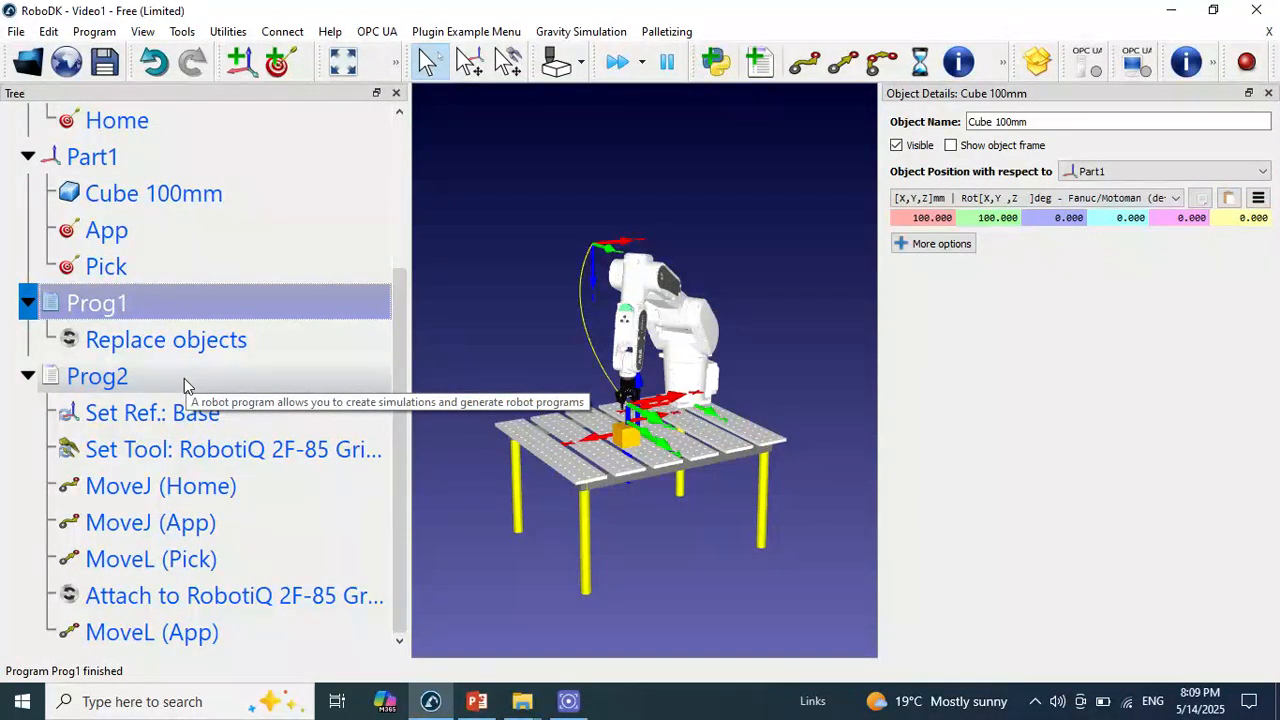
pyautogui.doubleClick(184, 384)
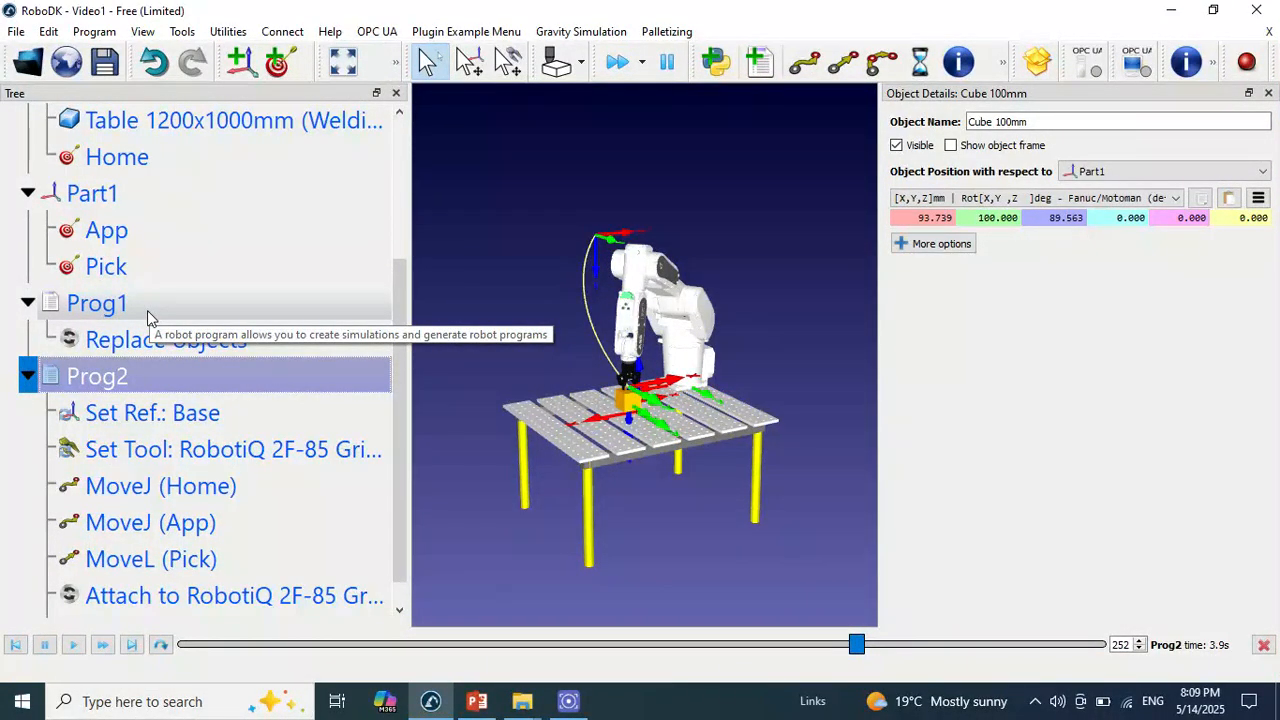
pyautogui.doubleClick(150, 310)
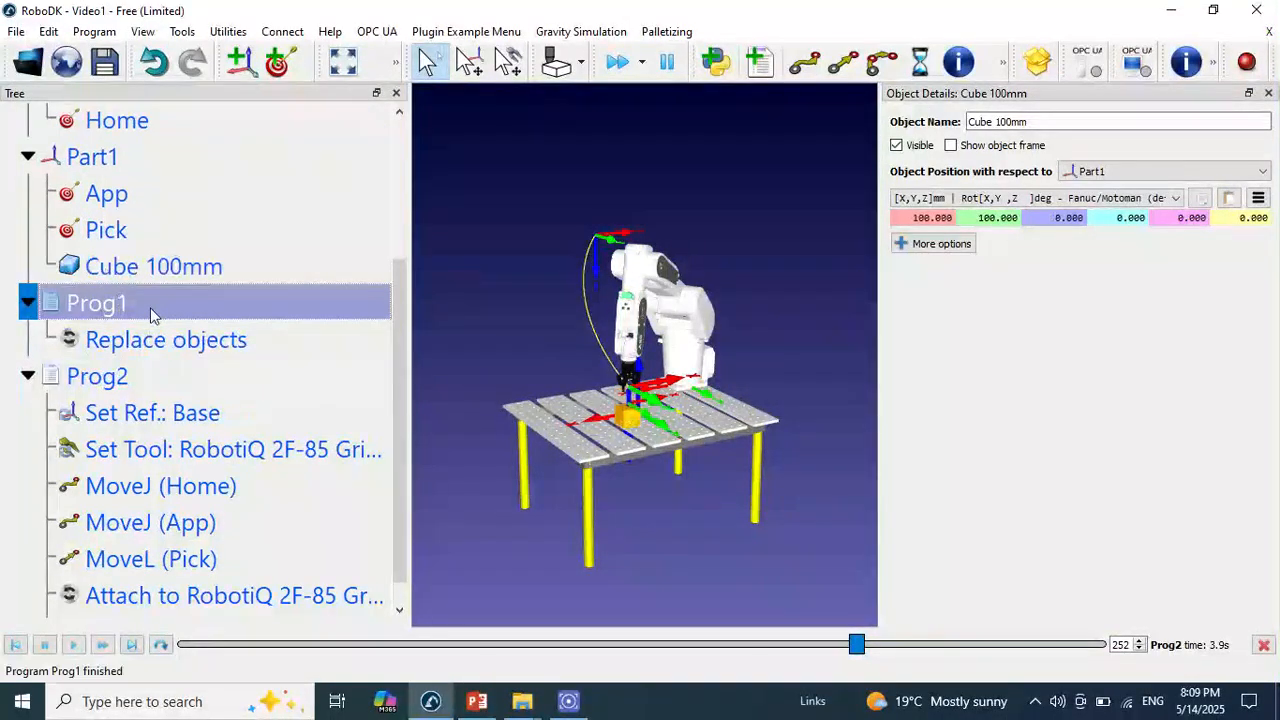
pyautogui.doubleClick(120, 377)
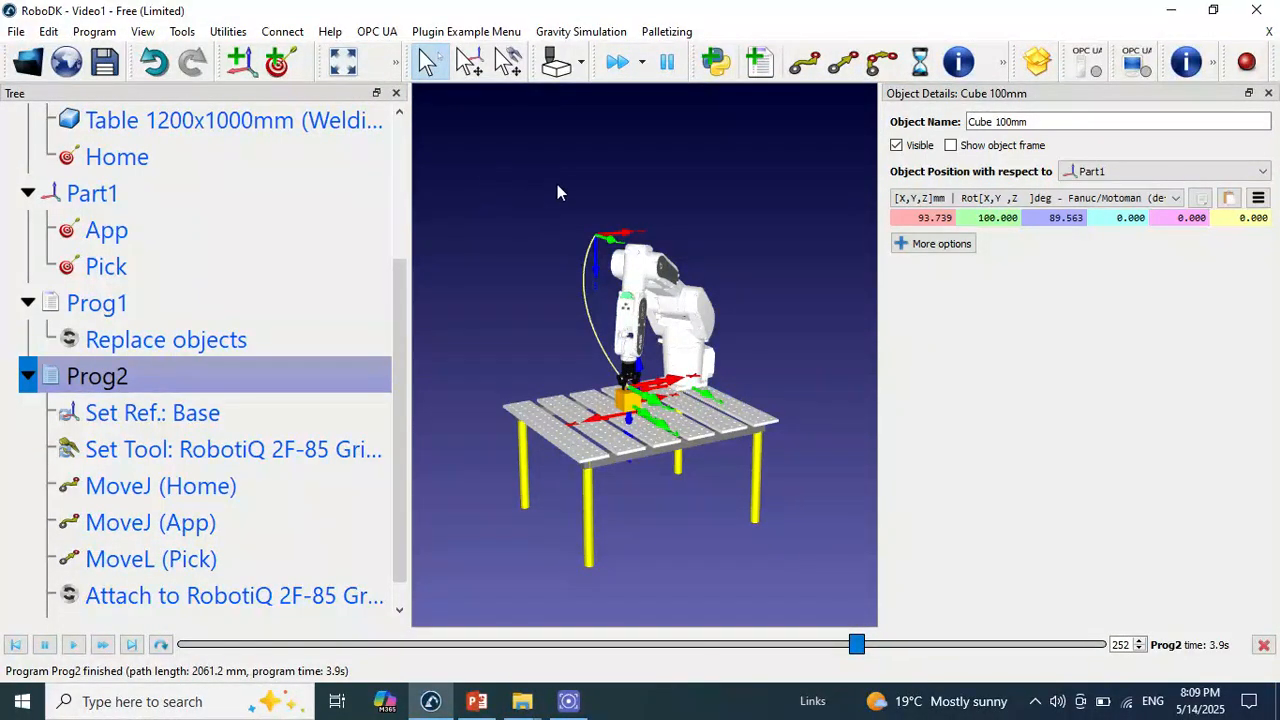
# Close the cube's object details and run Prog1 to put the cube back on the table
pyautogui.click(521, 145)
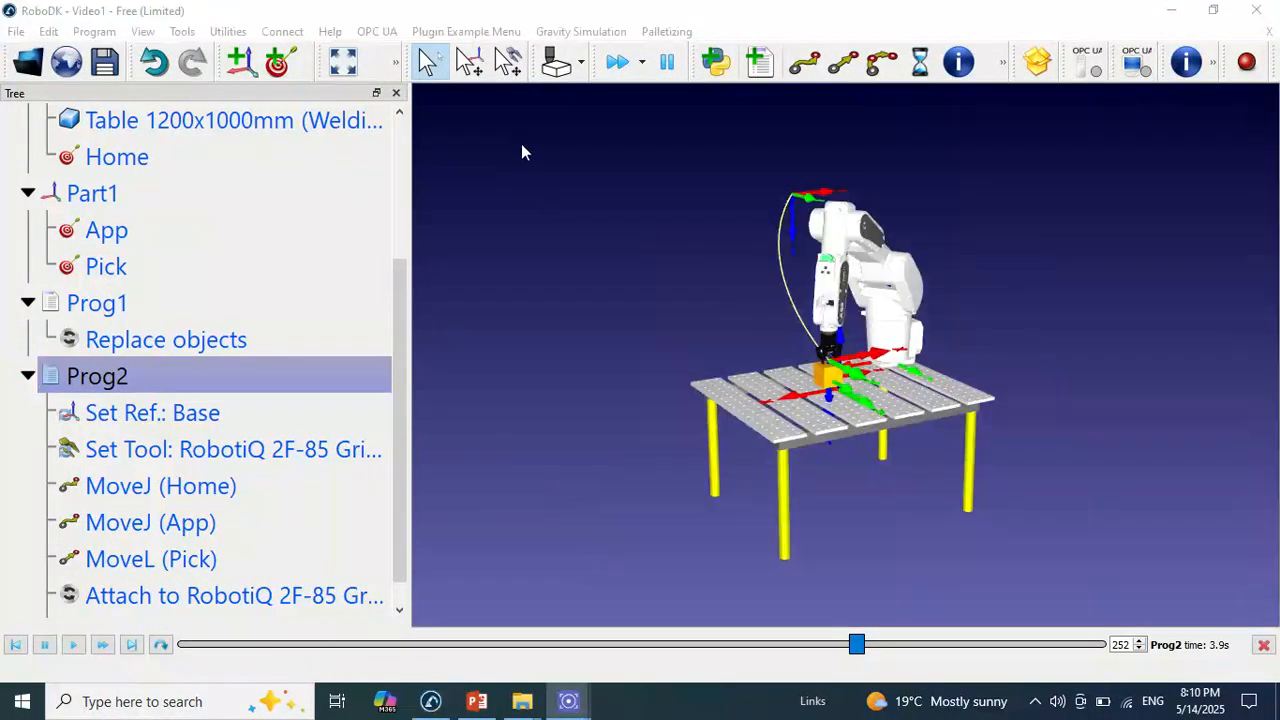
pyautogui.doubleClick(118, 305)
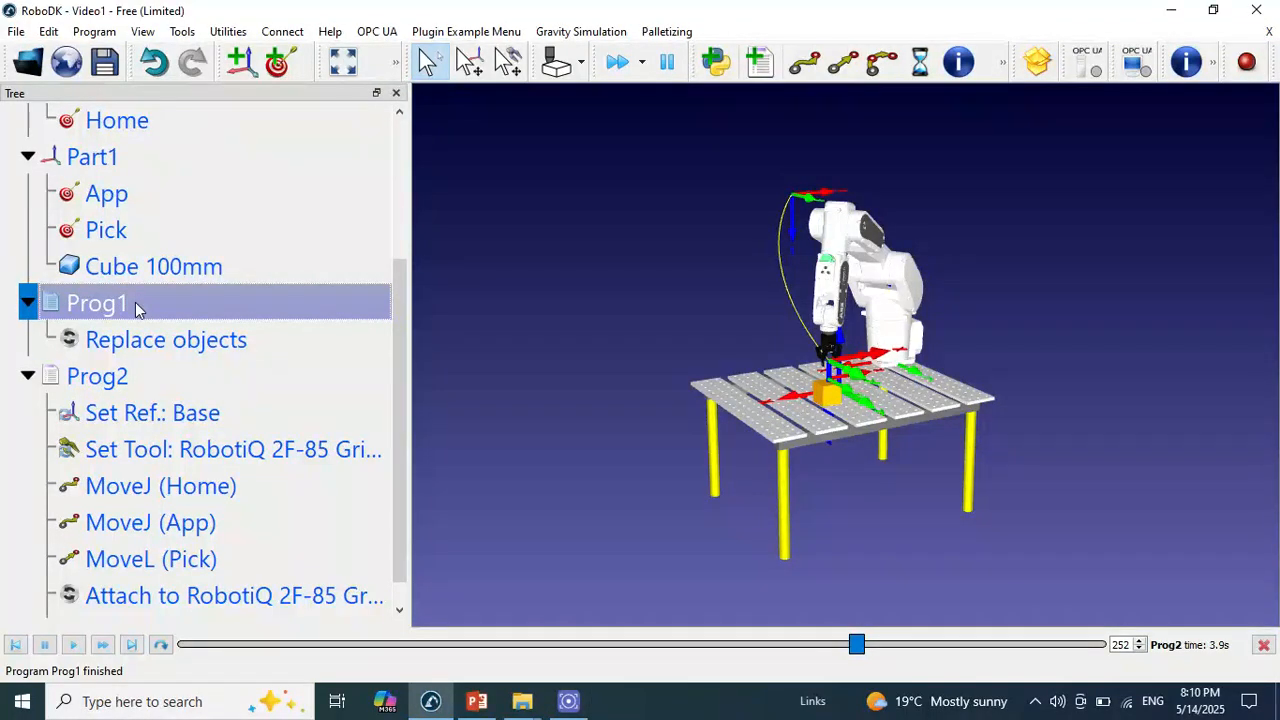